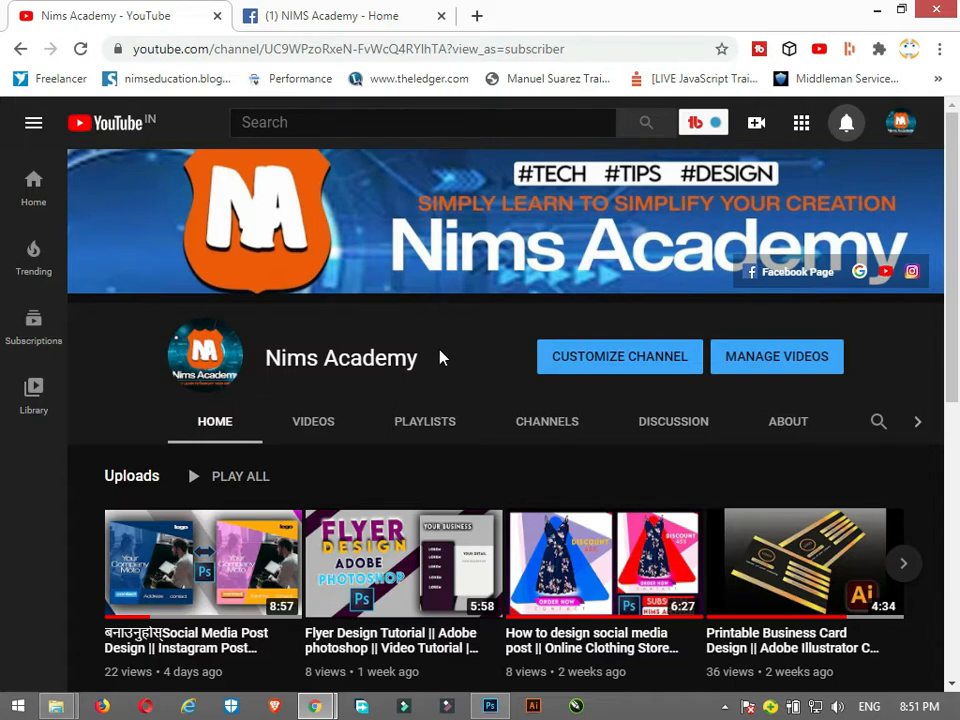
click(390, 20)
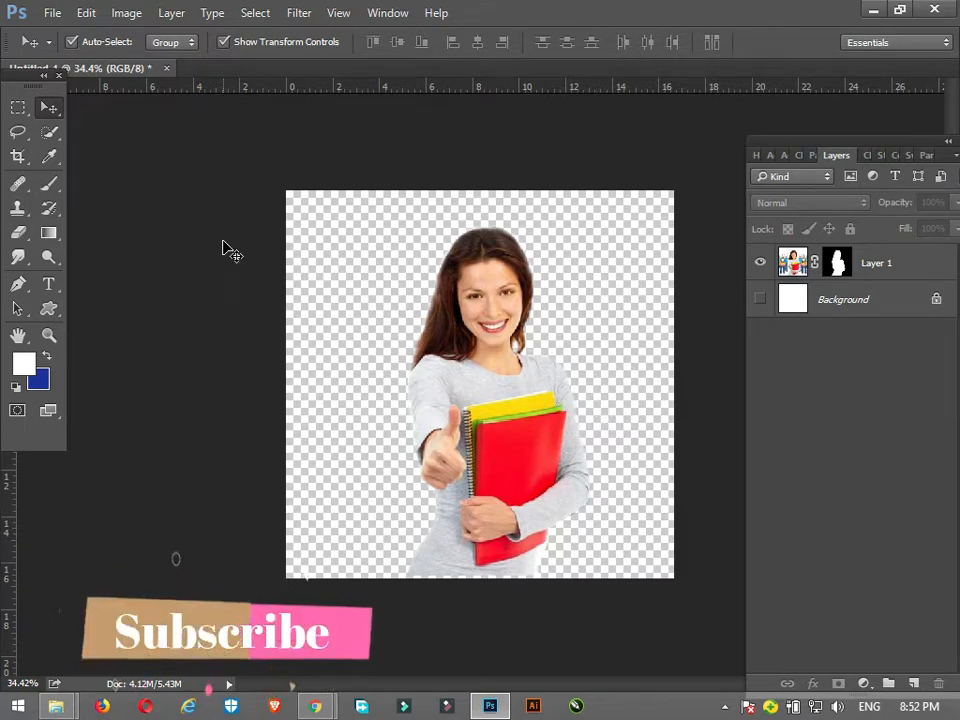
Step: Create a new document named "Social media banner" that is 1200 px wide and 1200 px high
key(ctrl+n)
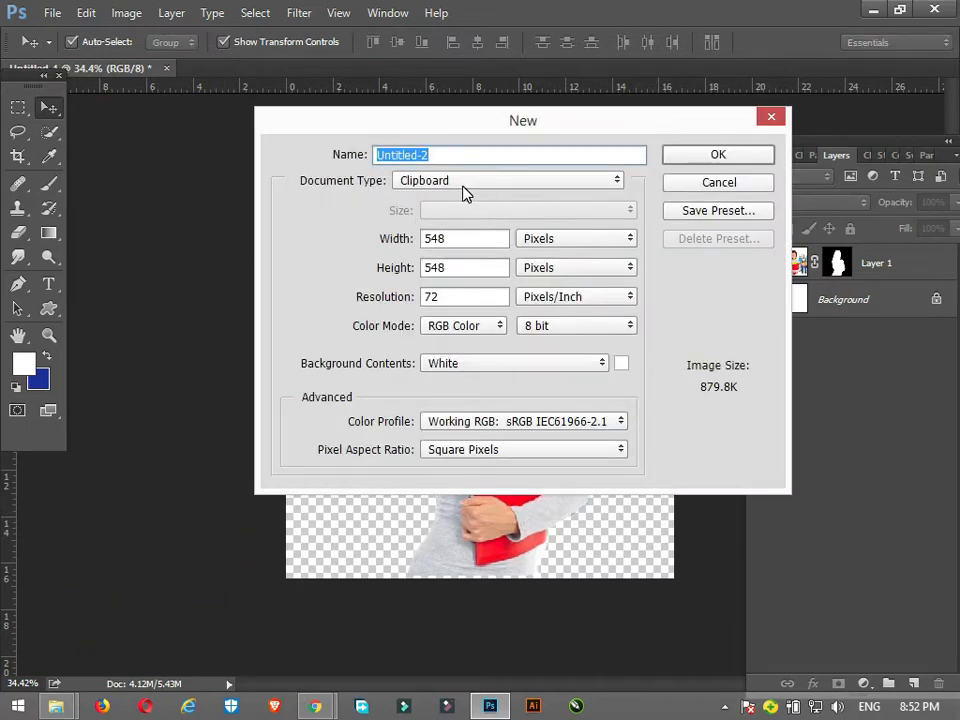
text(S)
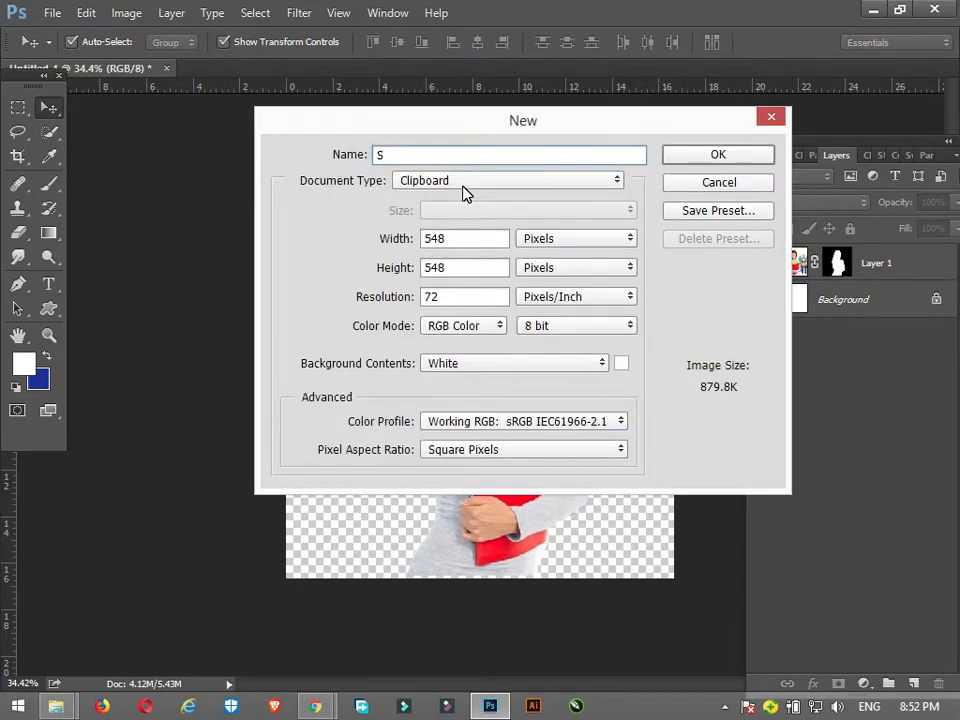
text(ocial media banner)
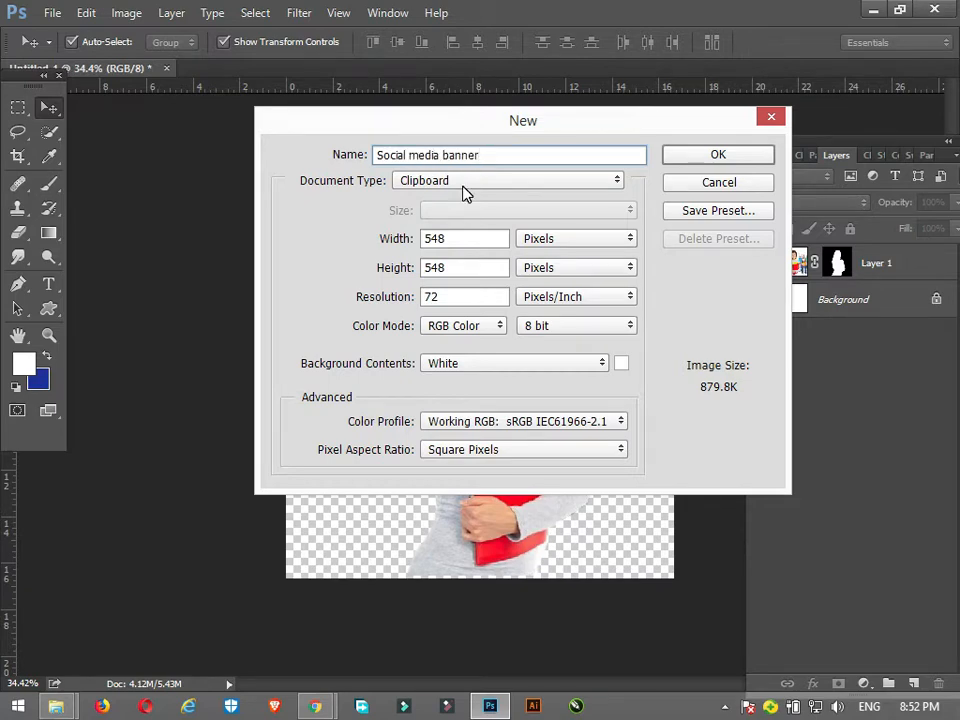
key(Tab)
text(1200)
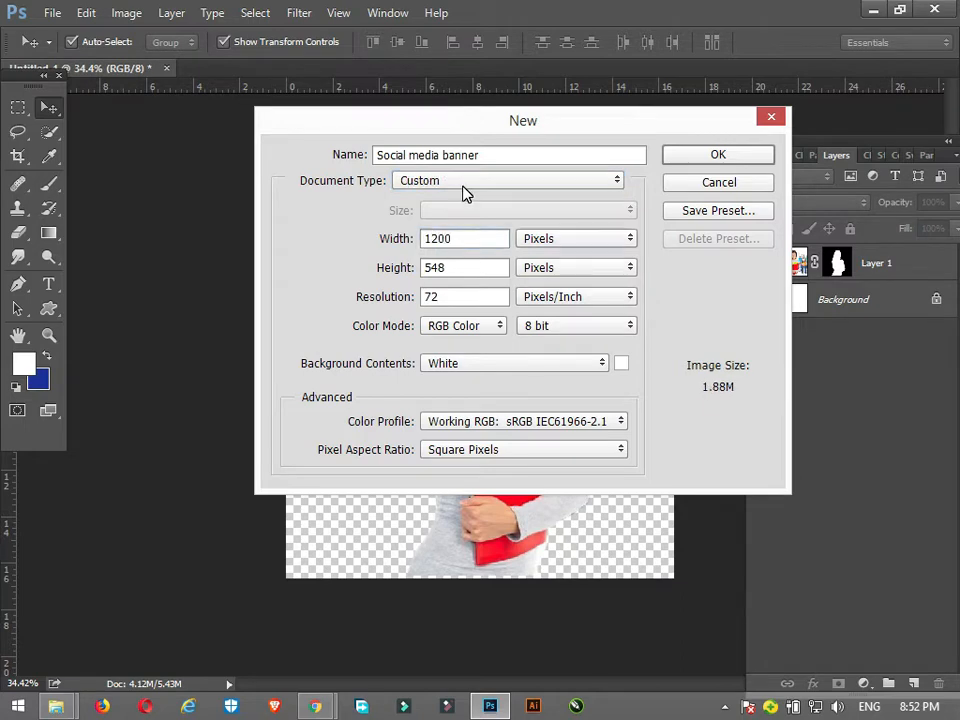
key(Tab)
text(1200)
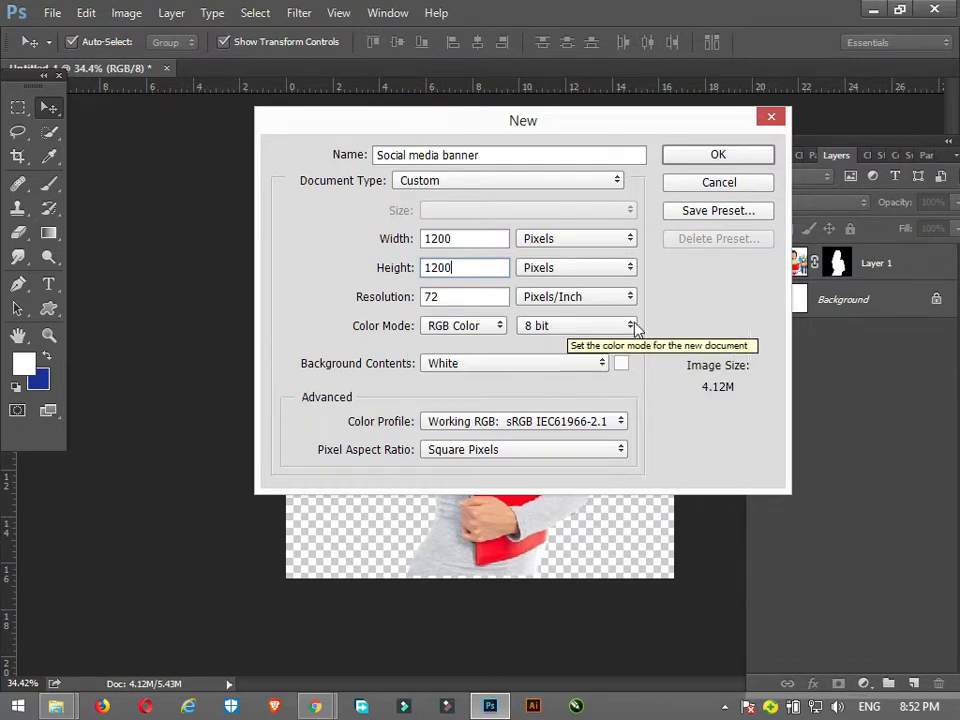
key(Return)
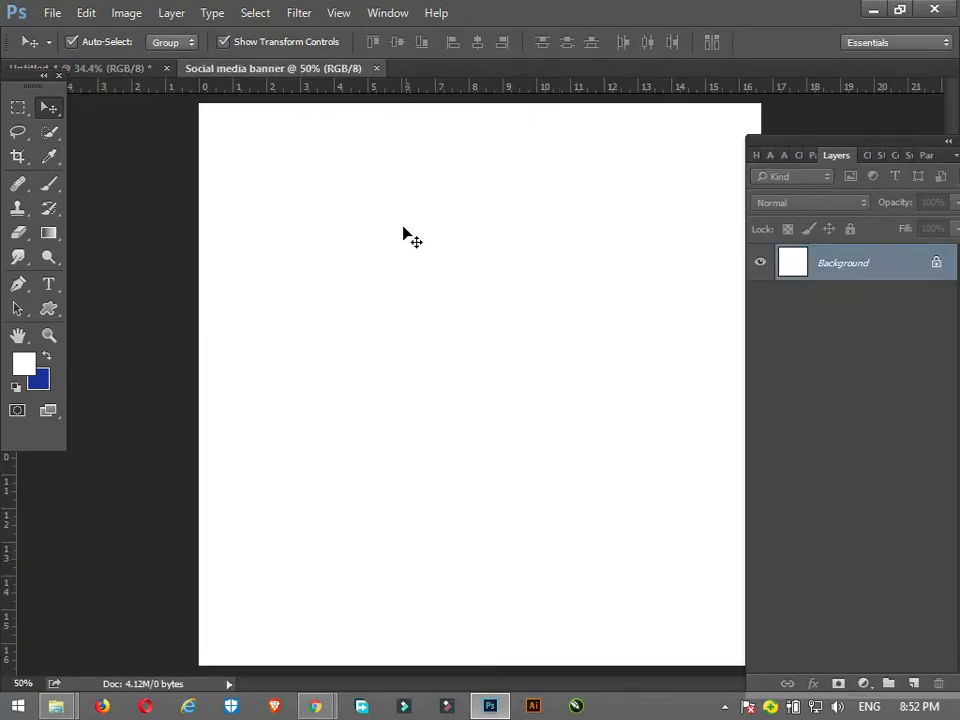
Step: Draw a rectangle about 684 by 1129 px over the canvas's upper right area and fill it with bright blue
scroll(403, 228, down, 3)
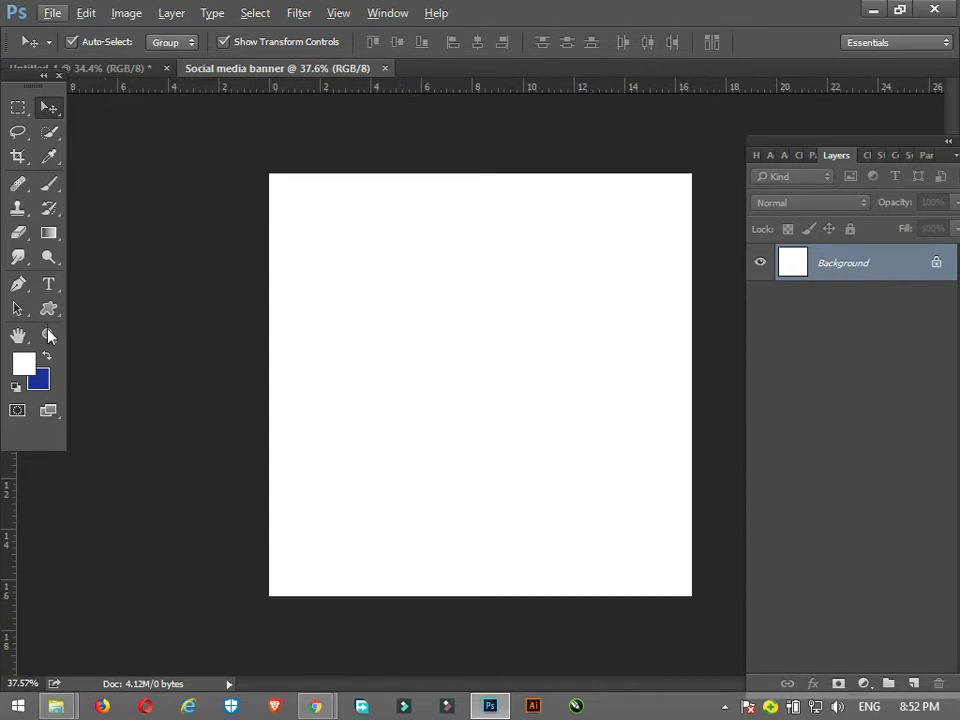
click(56, 317)
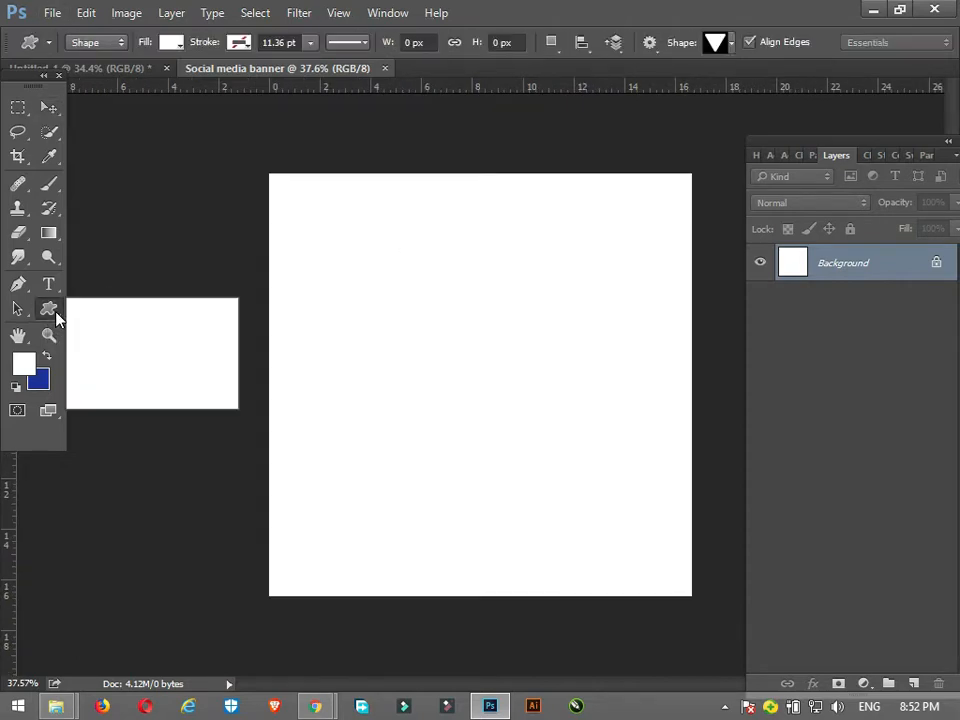
click(118, 306)
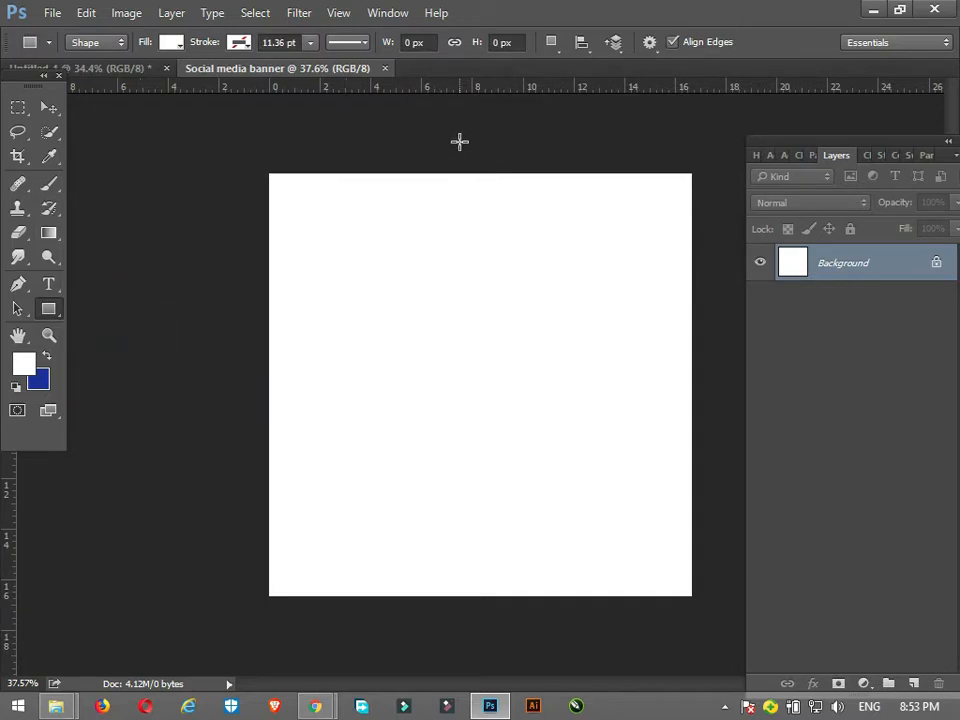
drag(459, 141, 700, 539)
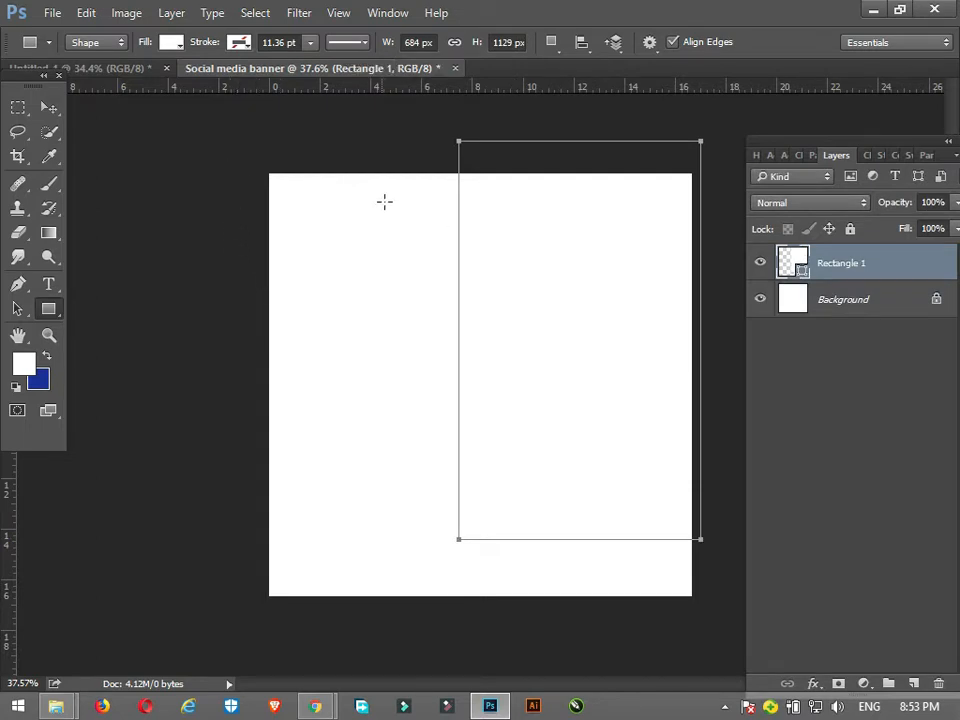
click(174, 45)
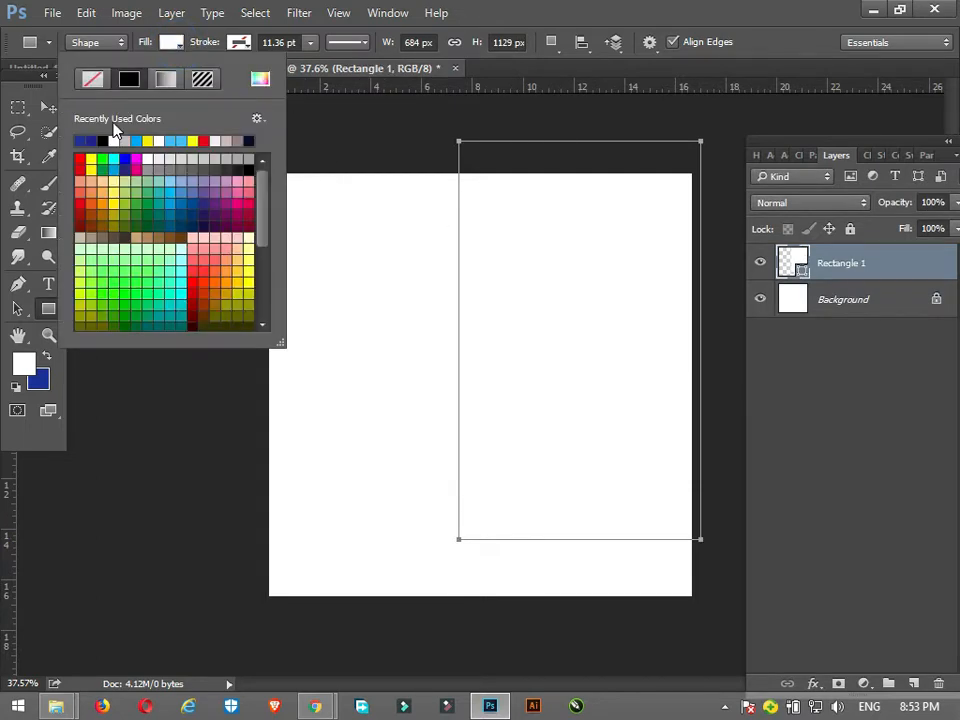
click(136, 138)
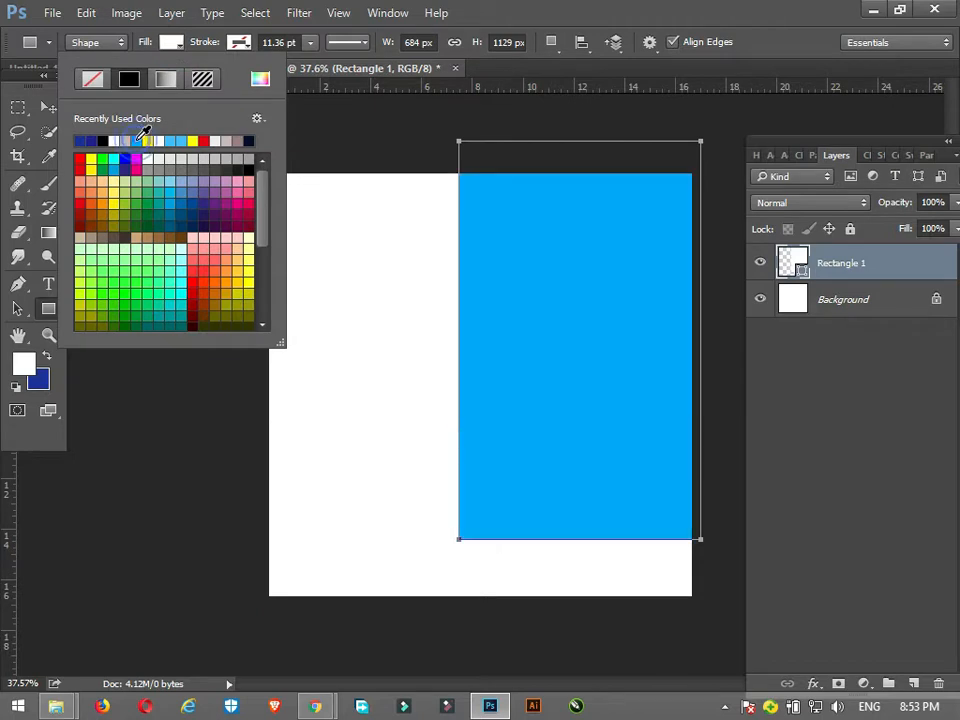
Step: Rotate the blue rectangle to about -16.8° and shift it up so it extends past the canvas's top right corner
click(48, 105)
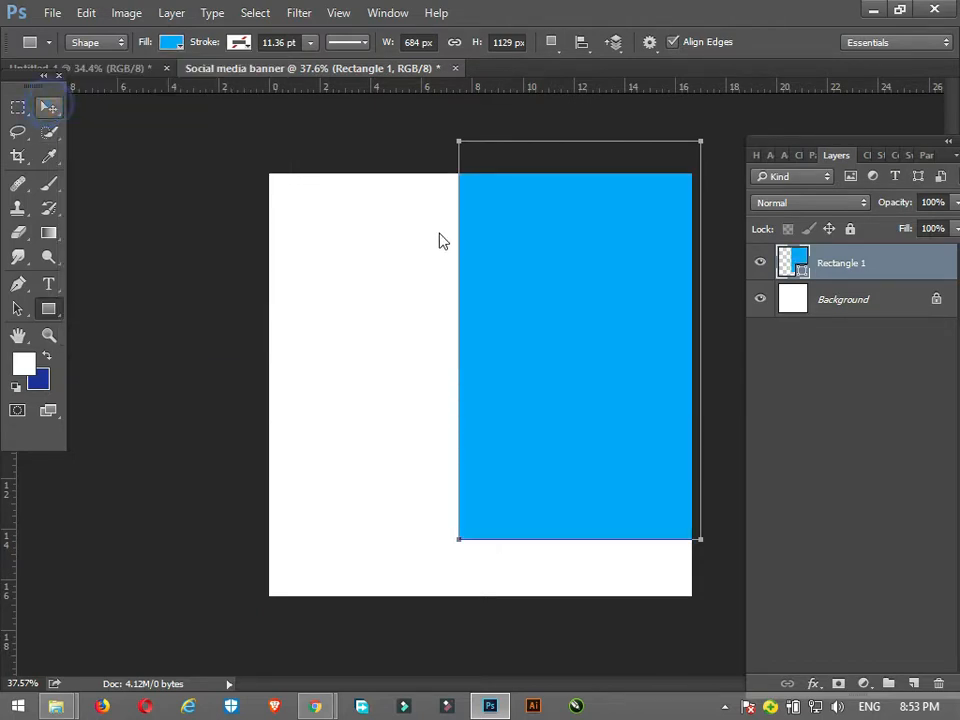
click(523, 250)
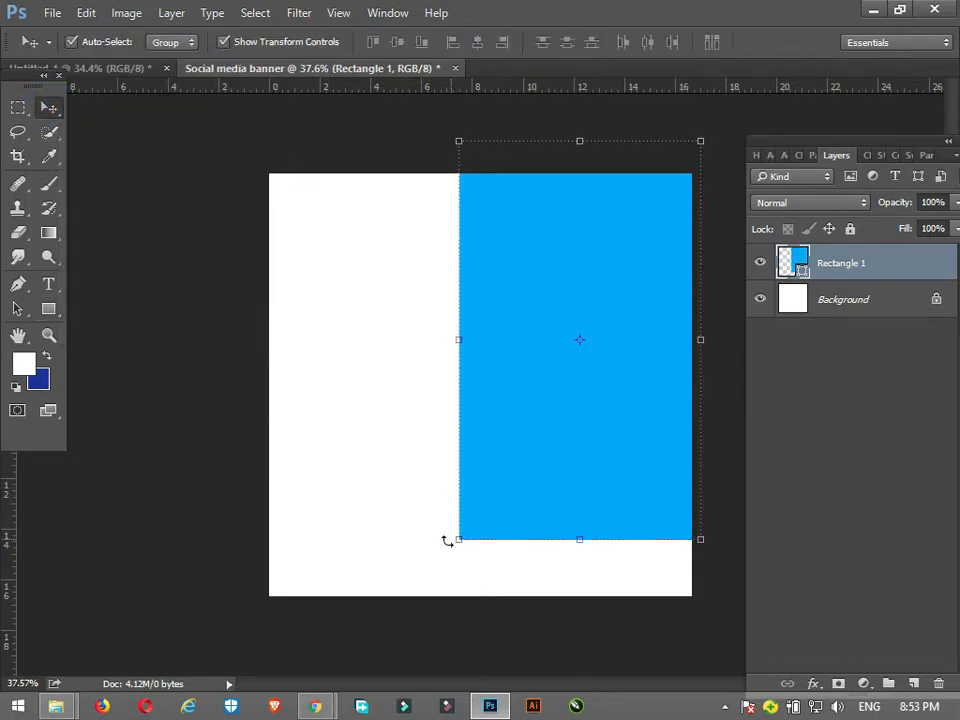
drag(441, 542, 499, 598)
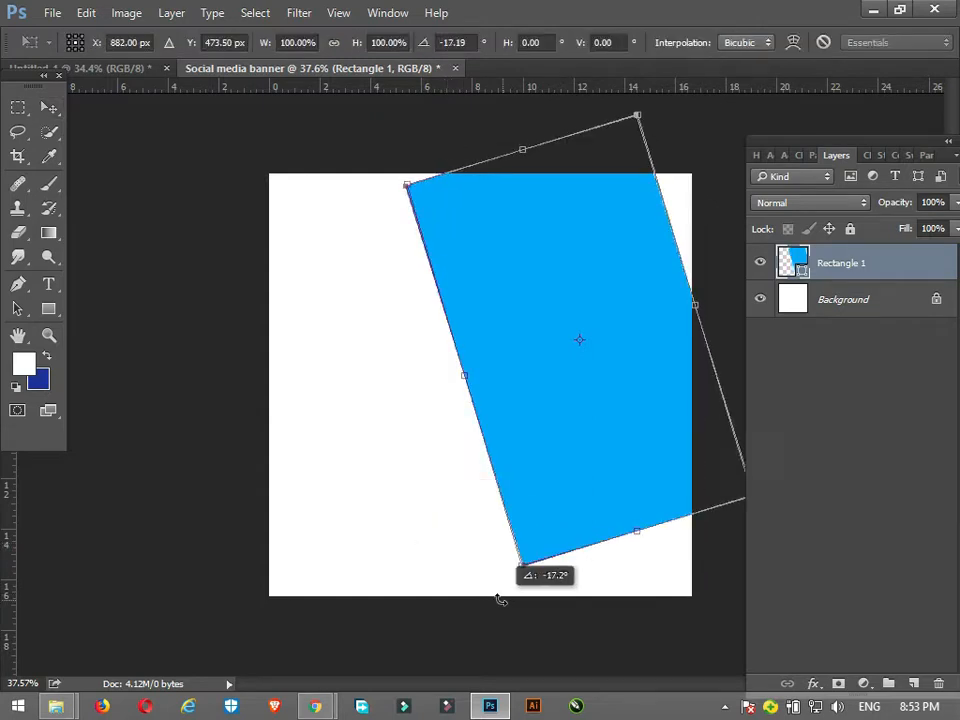
drag(557, 495, 565, 450)
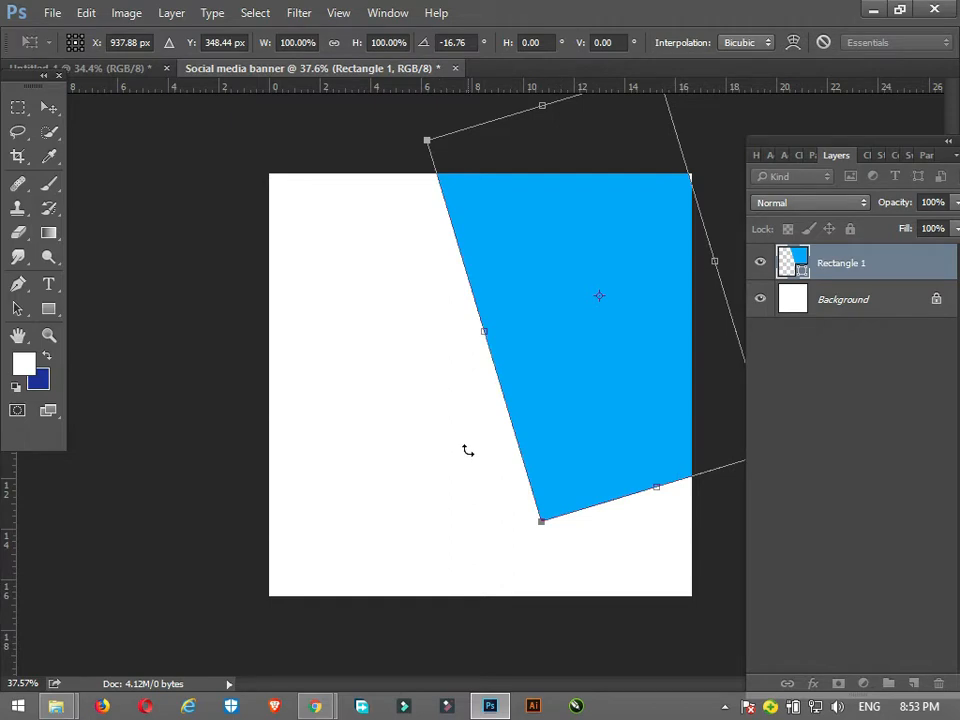
key(Return)
Step: Delete the rectangle's lower-left anchor point, and rotate the resulting triangle about 17.3° to fit the canvas's top right corner
key(p)
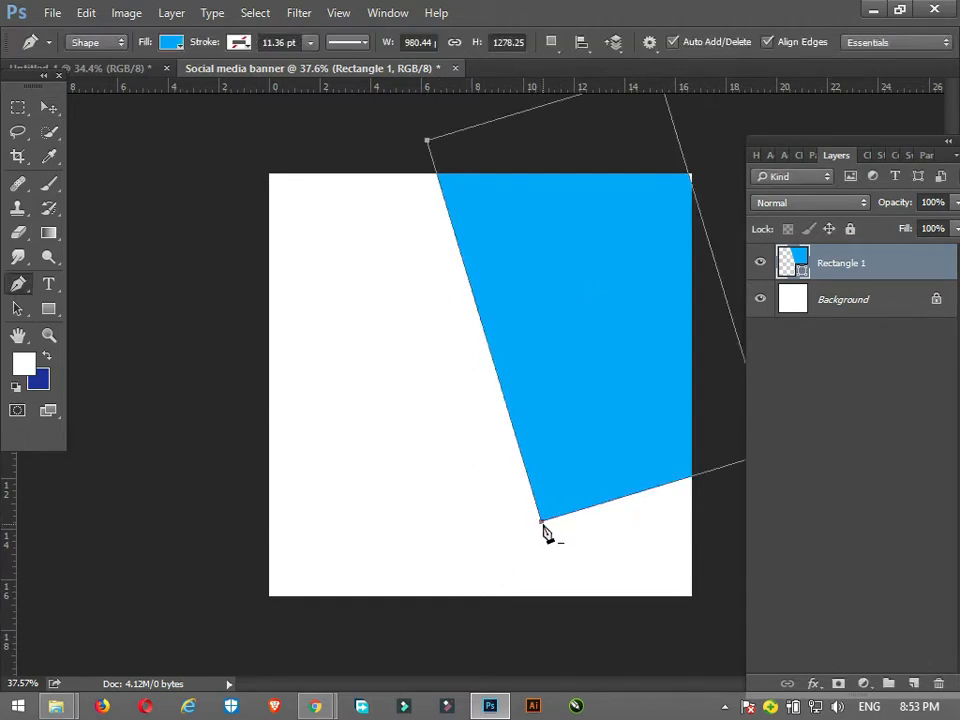
click(542, 523)
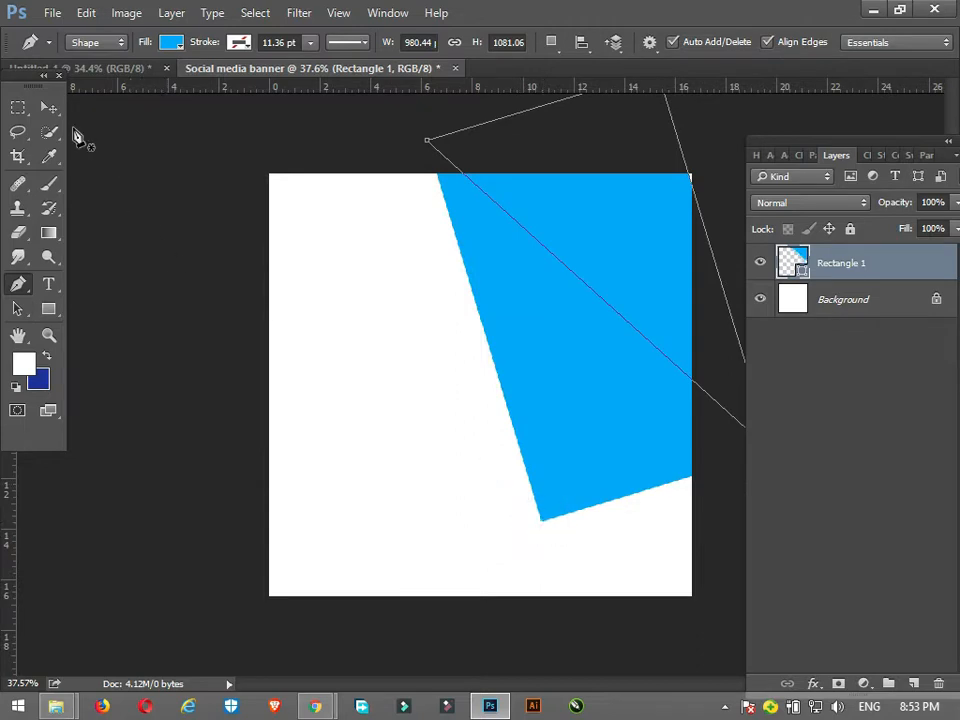
click(48, 107)
drag(553, 244, 499, 336)
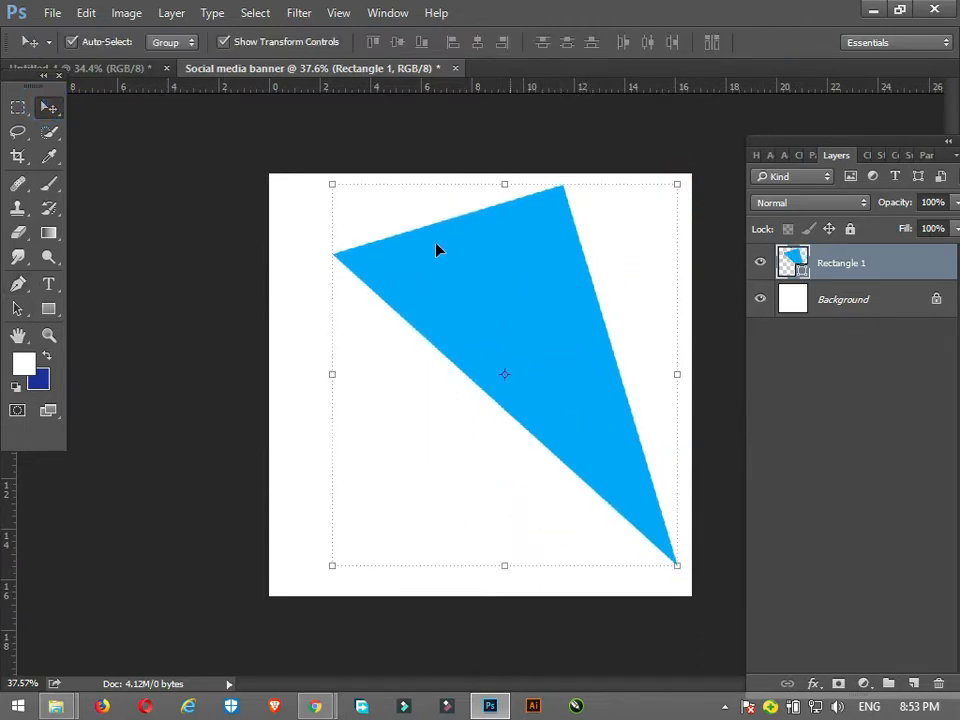
drag(315, 178, 396, 193)
drag(520, 333, 607, 298)
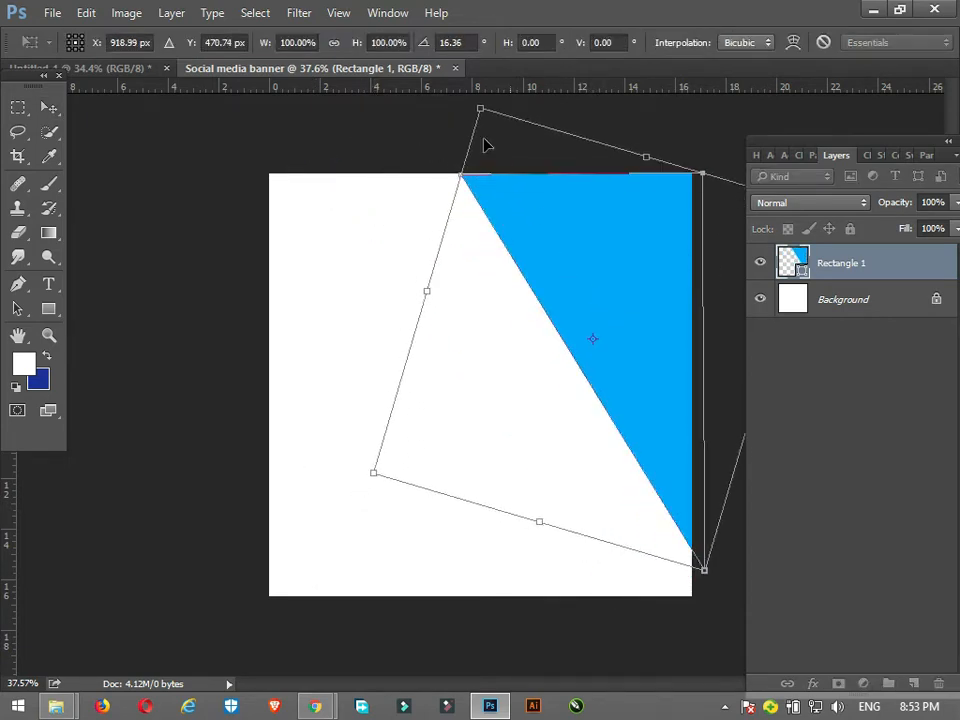
click(472, 100)
mouse_move(358, 486)
mouse_down()
mouse_move(356, 474)
mouse_move(365, 478)
mouse_up()
key(Return)
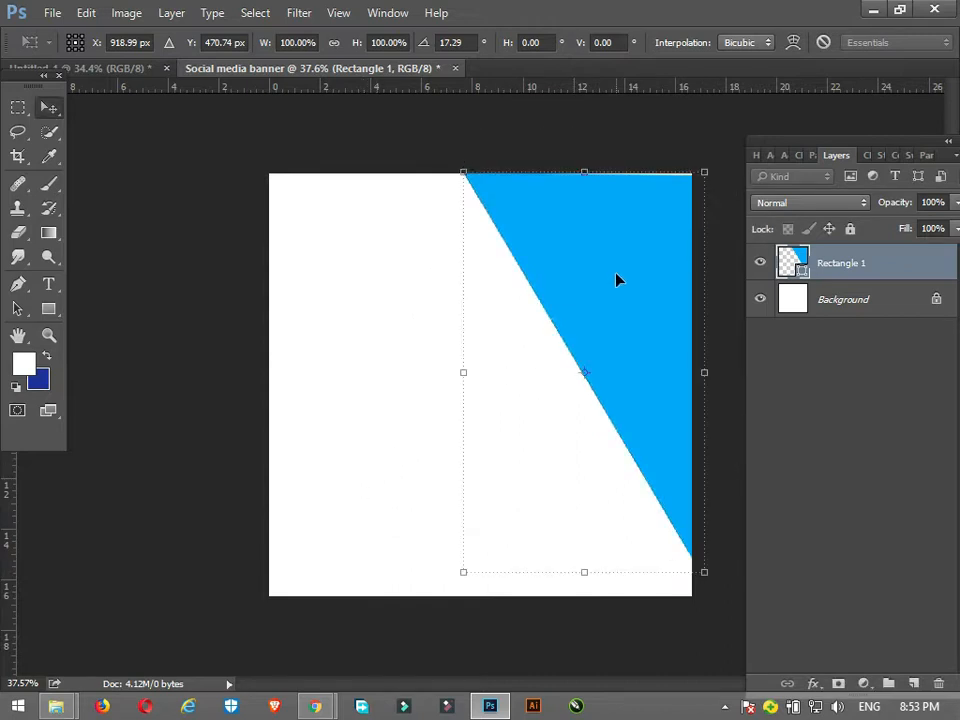
drag(616, 274, 616, 270)
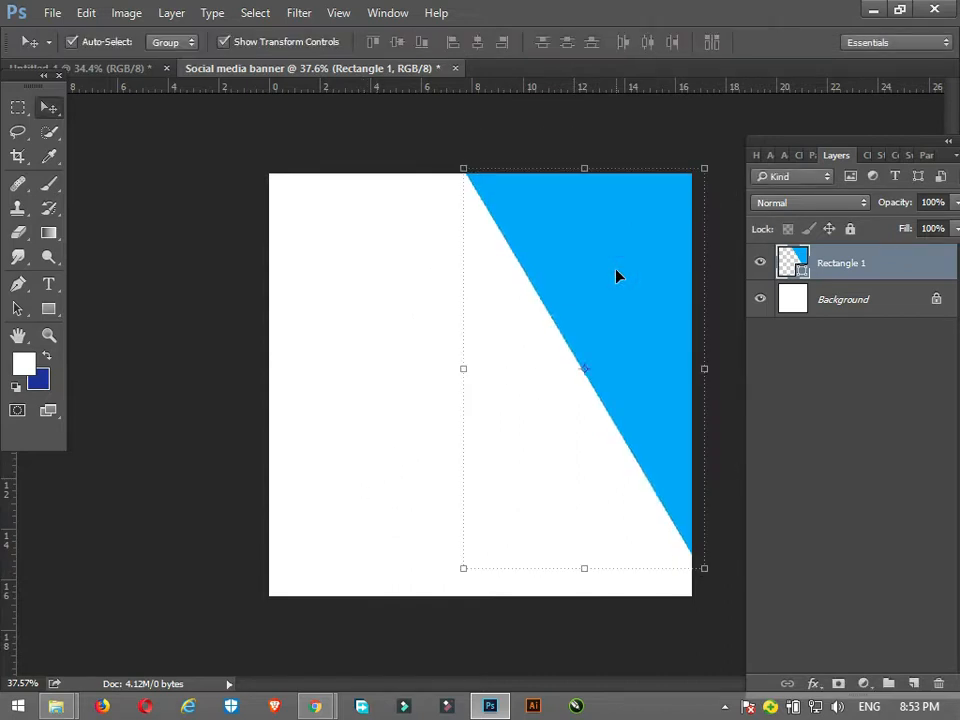
Step: Try to duplicate the blue triangle's layer
key(ctrl+j)
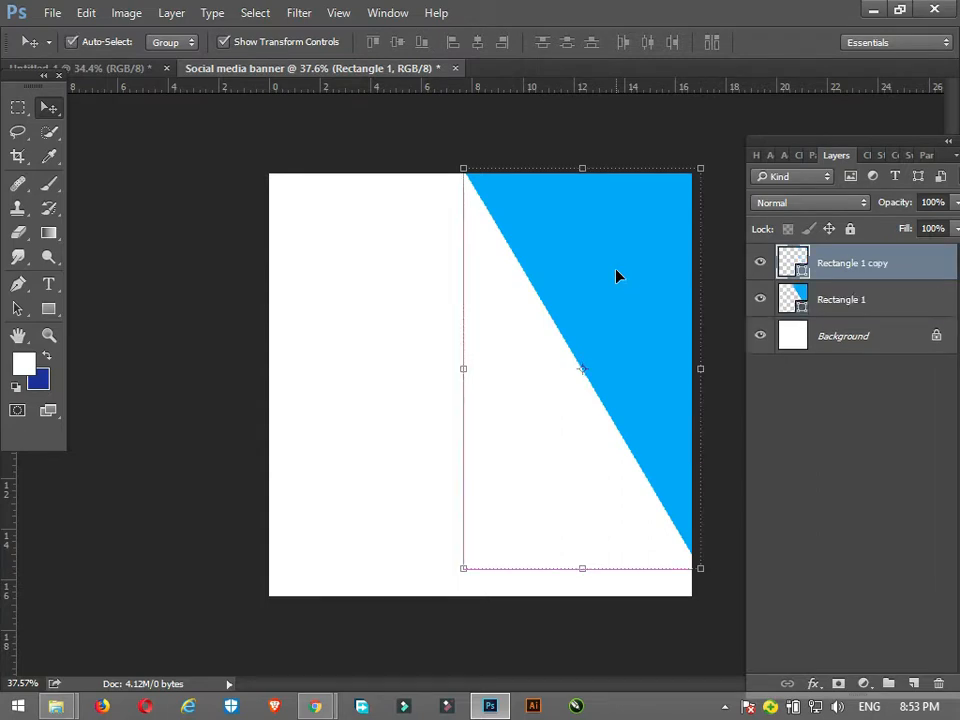
right_click(836, 301)
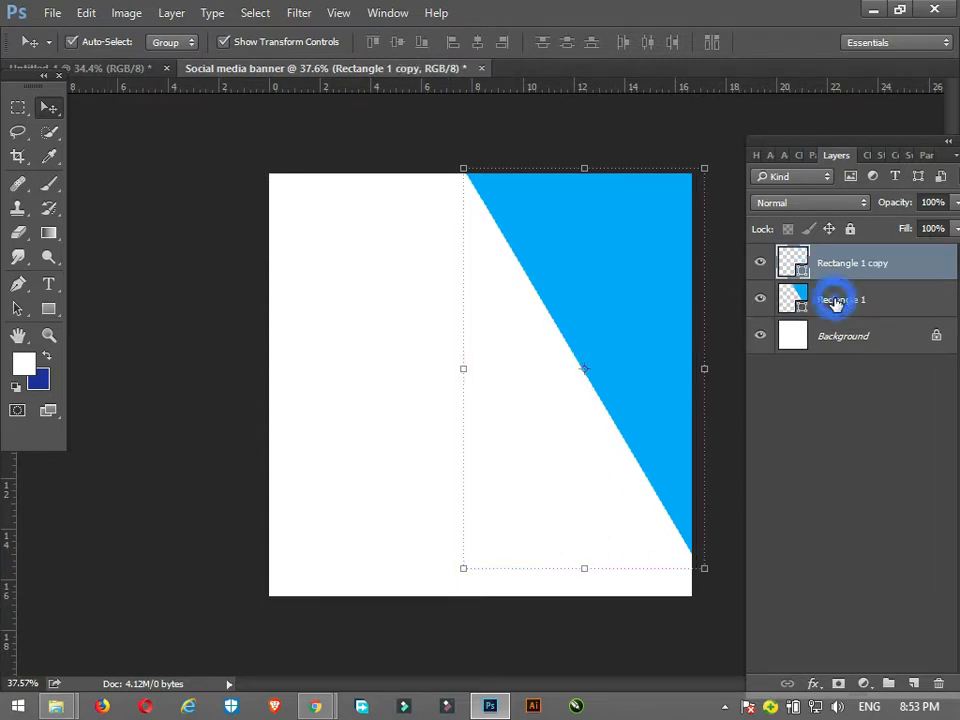
click(864, 290)
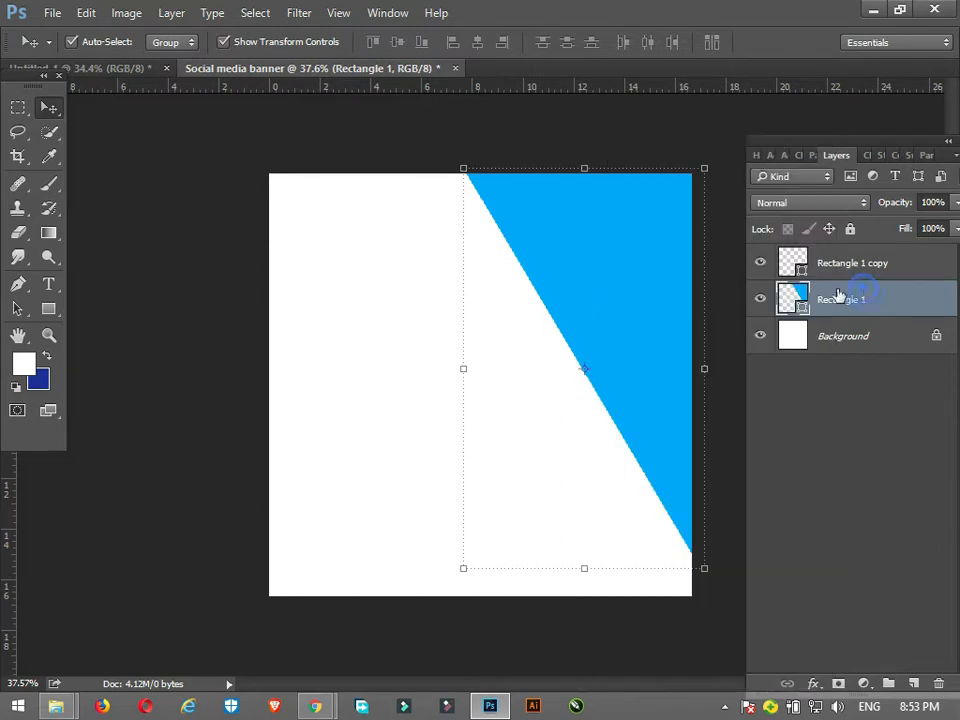
click(840, 268)
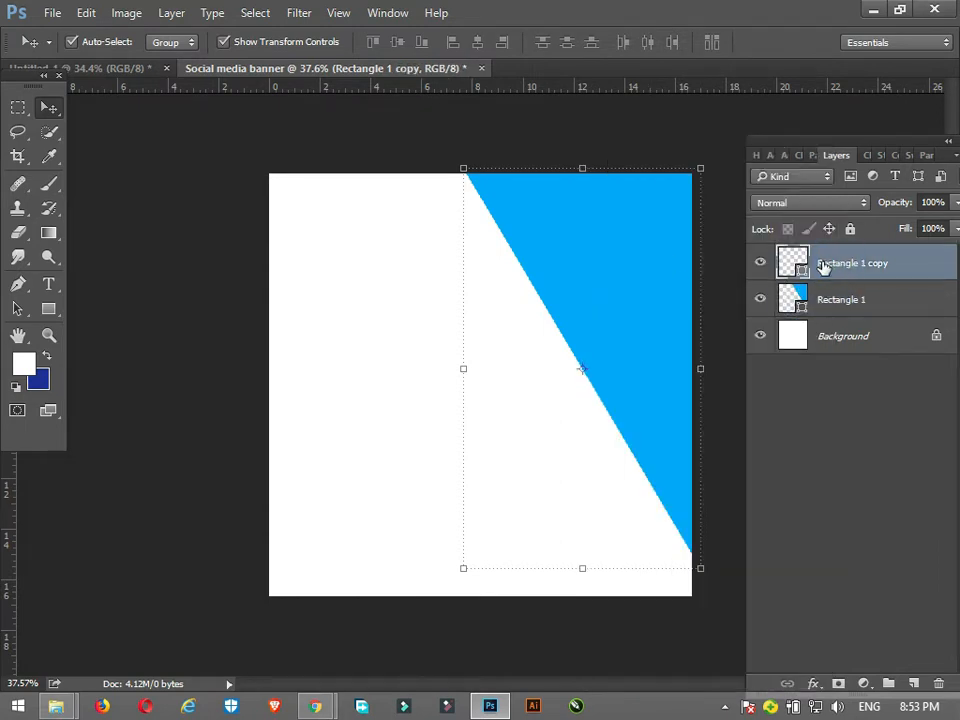
Step: Duplicate the Rectangle 1 layer with its blue triangle, and delete the empty Rectangle 1 copy layer
click(829, 302)
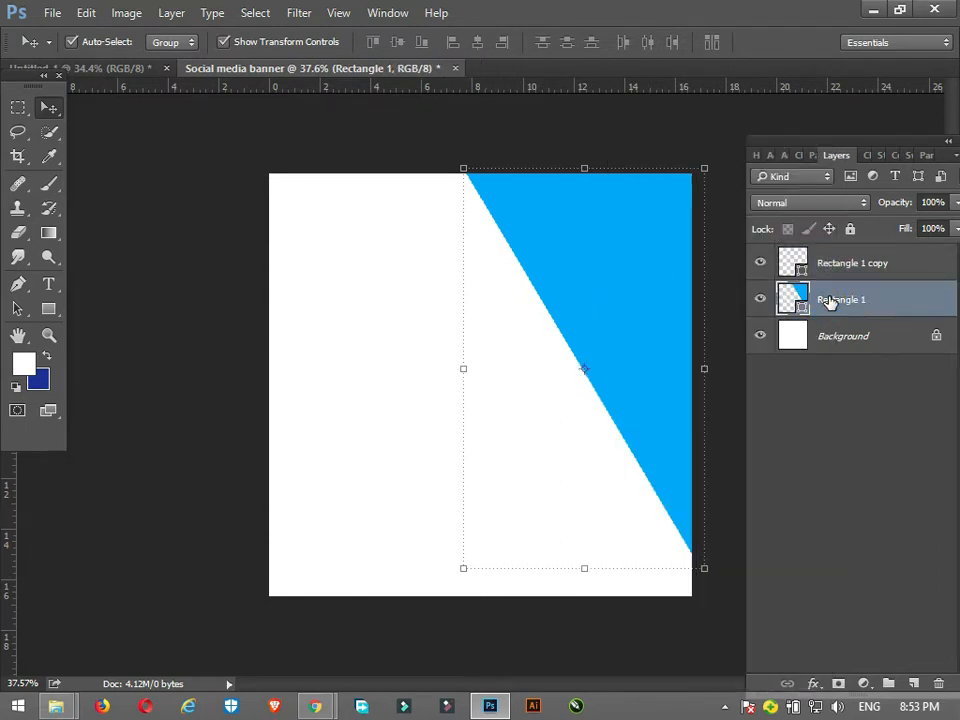
key(ctrl+j)
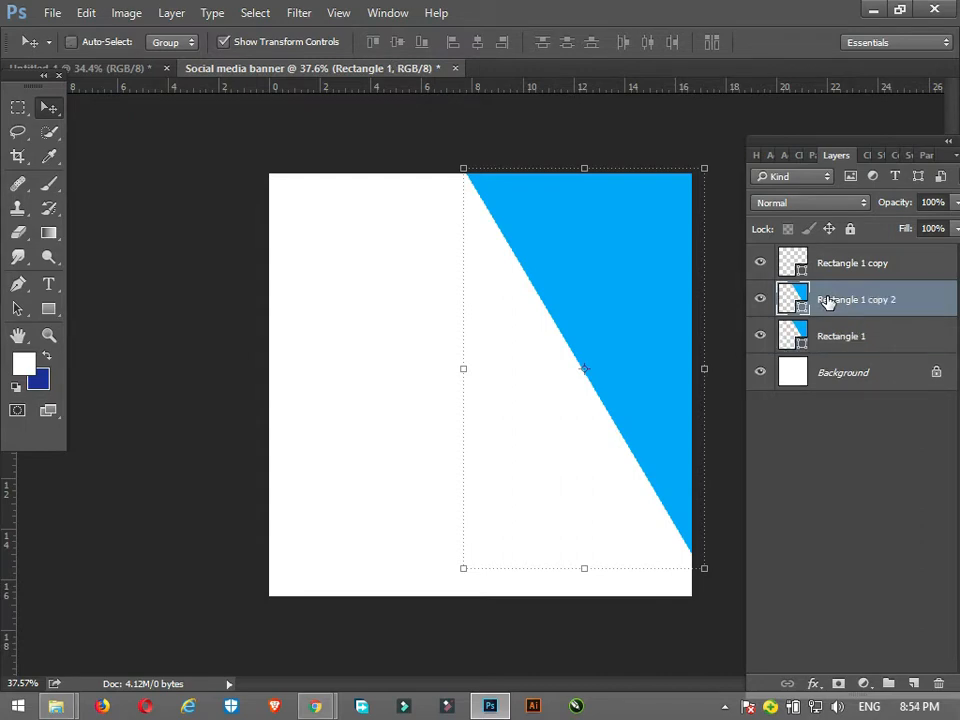
click(819, 260)
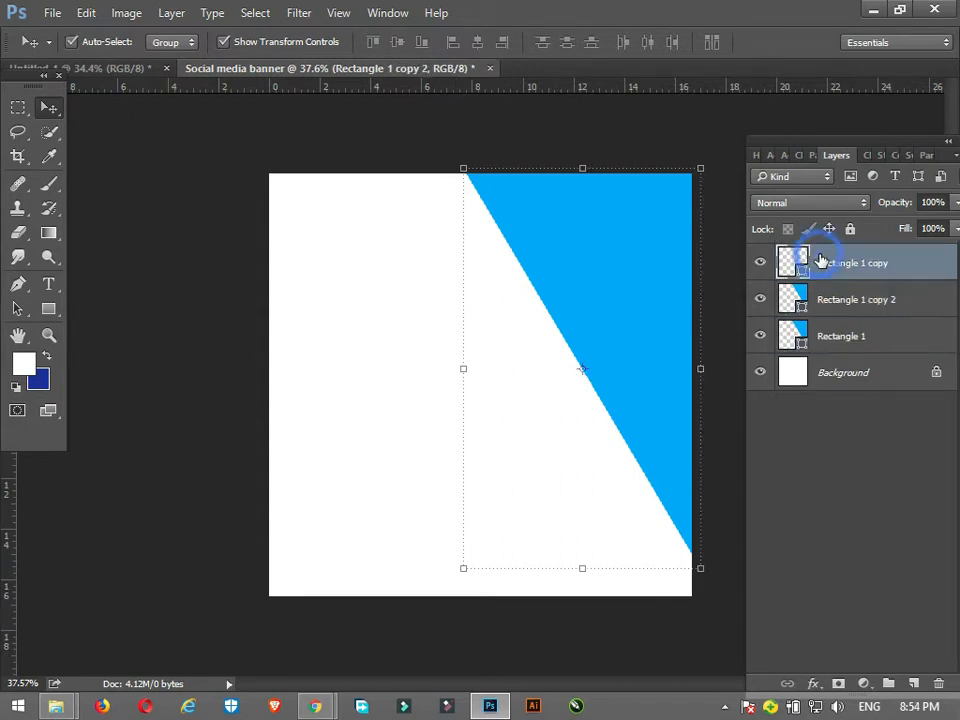
click(938, 684)
click(414, 284)
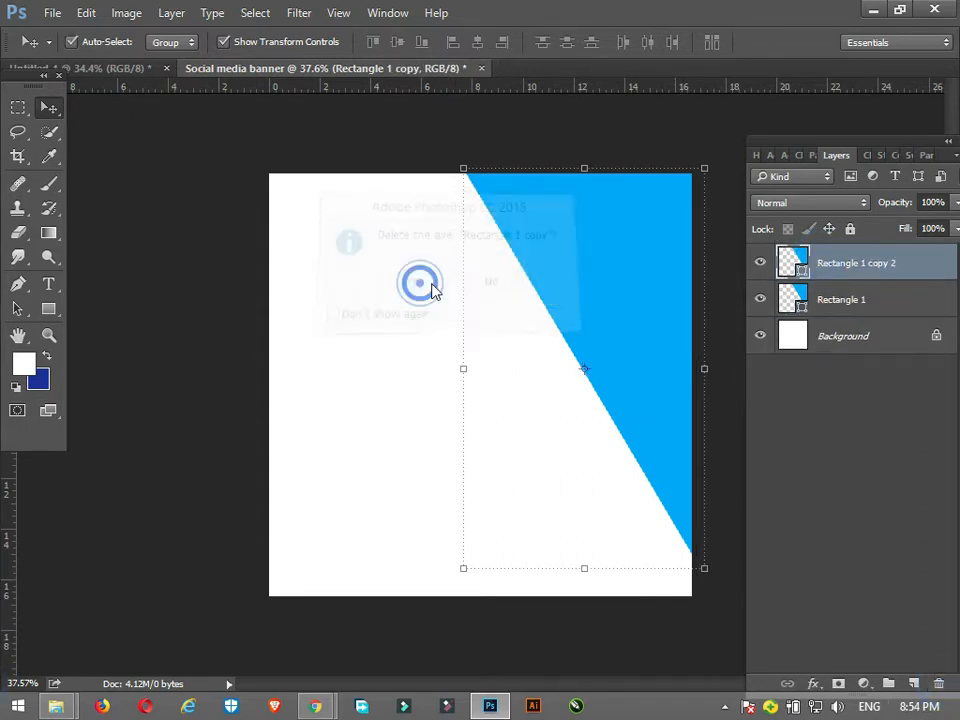
Step: Flip the copied blue triangle vertically and move it down to fill the canvas's lower right corner
key(ctrl+t)
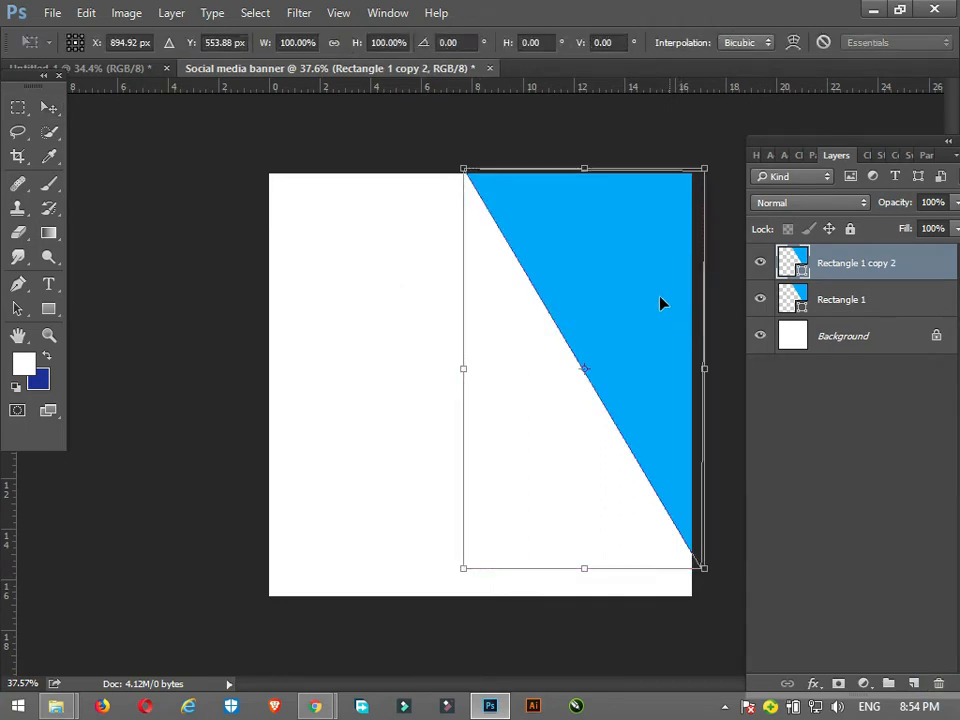
right_click(614, 245)
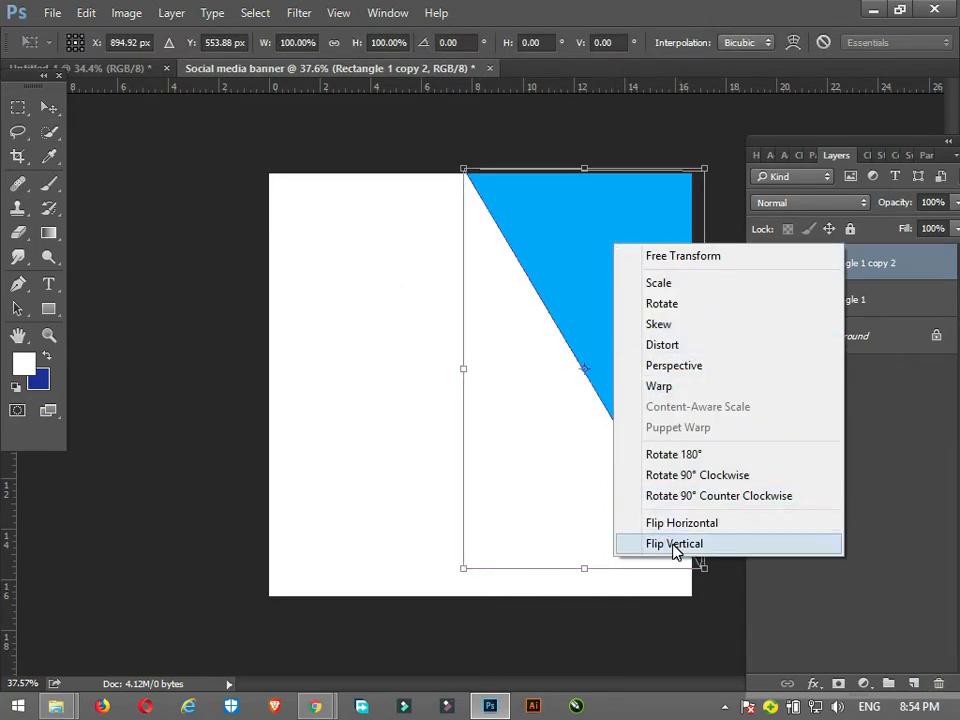
click(676, 545)
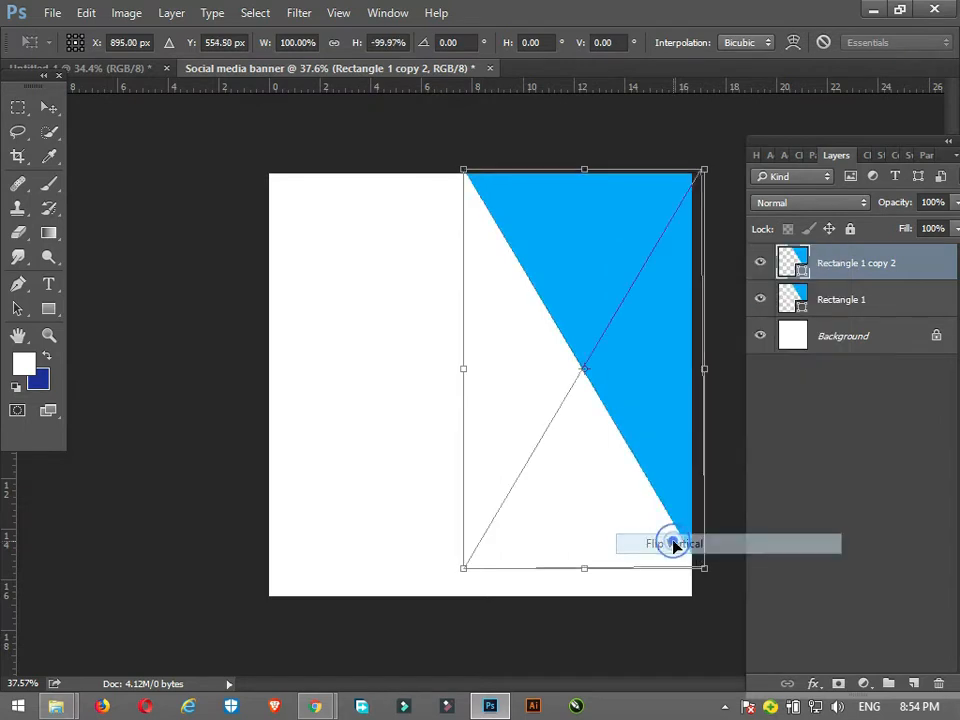
drag(658, 462, 656, 480)
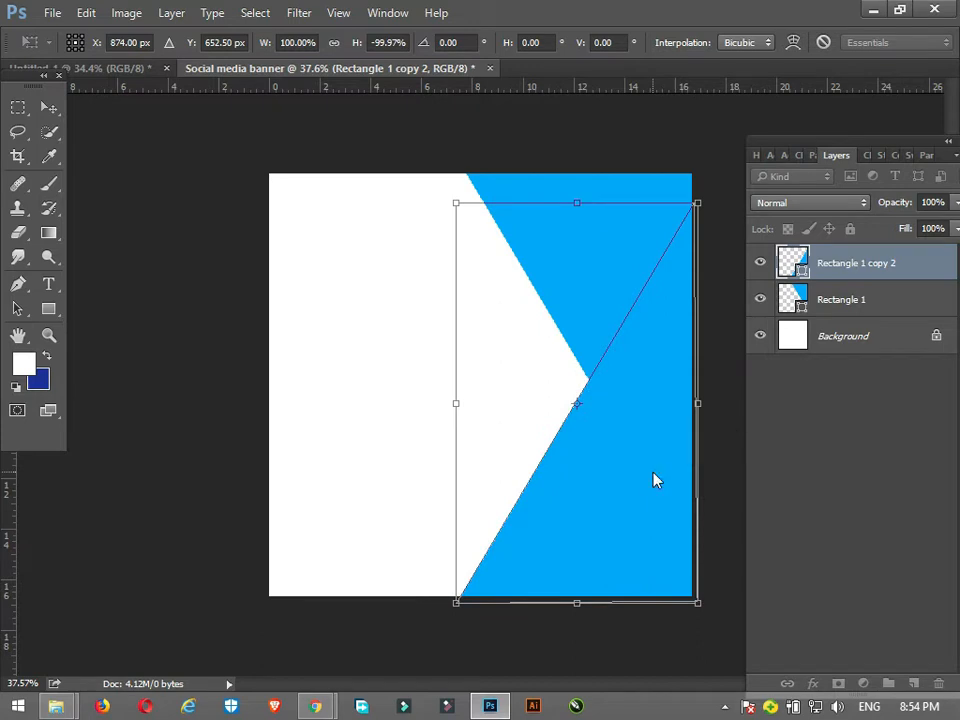
key(Return)
click(495, 148)
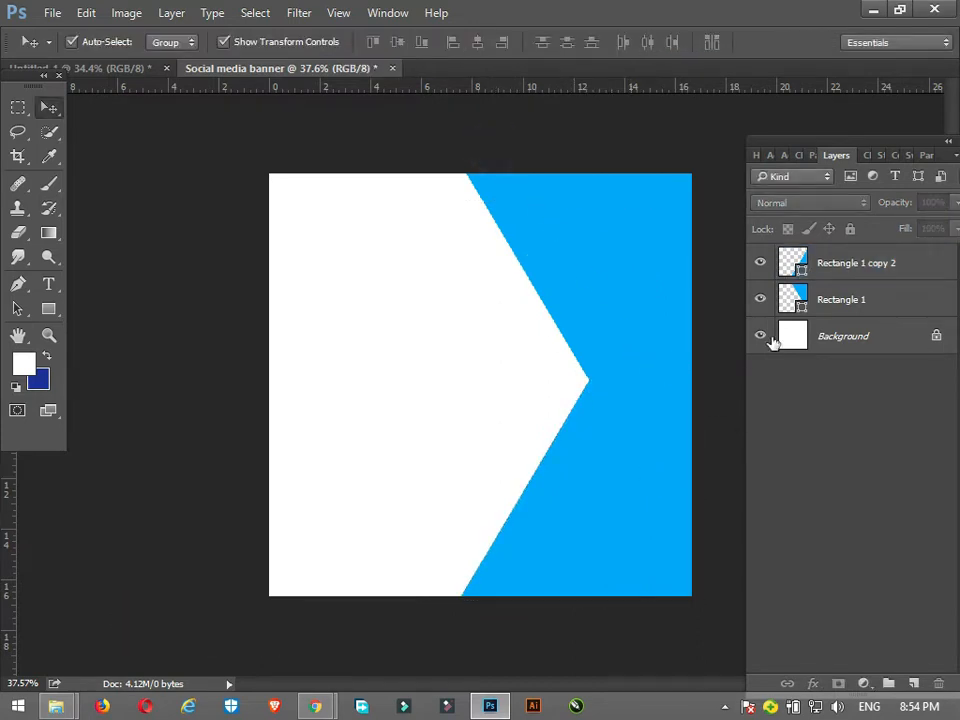
Step: Duplicate the Rectangle 1 copy 2 layer with the lower triangle, and flip the duplicate horizontally
click(830, 272)
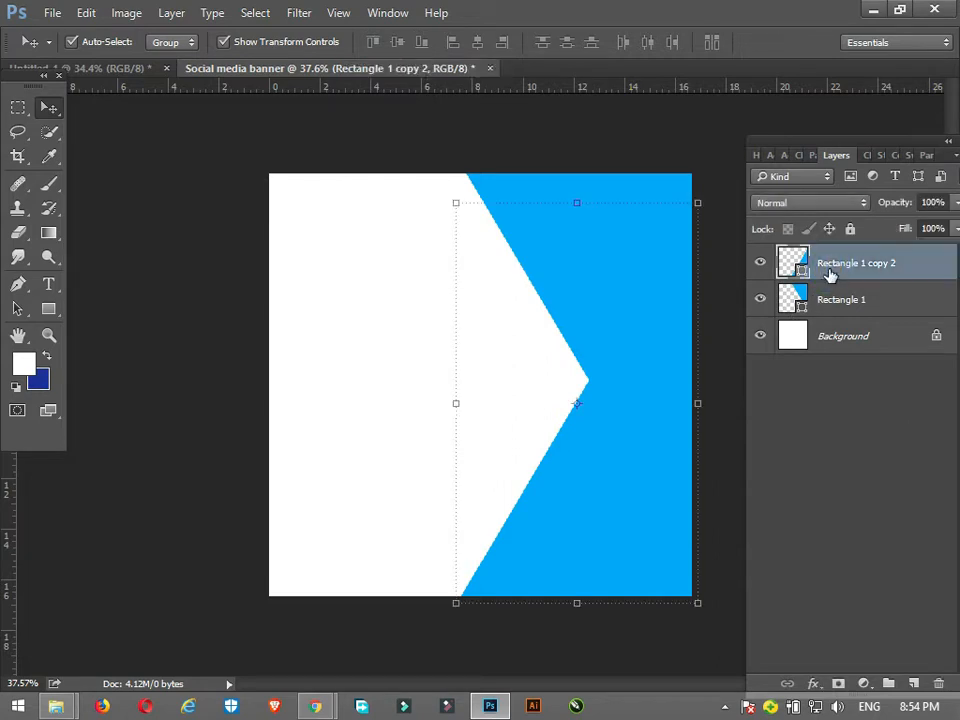
key(ctrl+j)
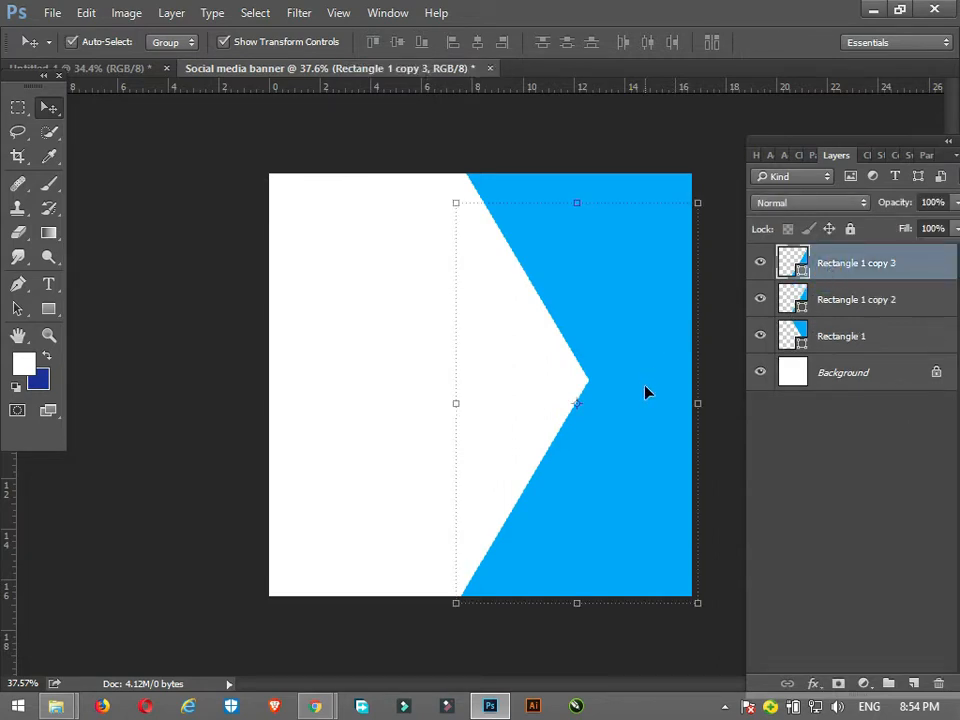
key(ctrl+t)
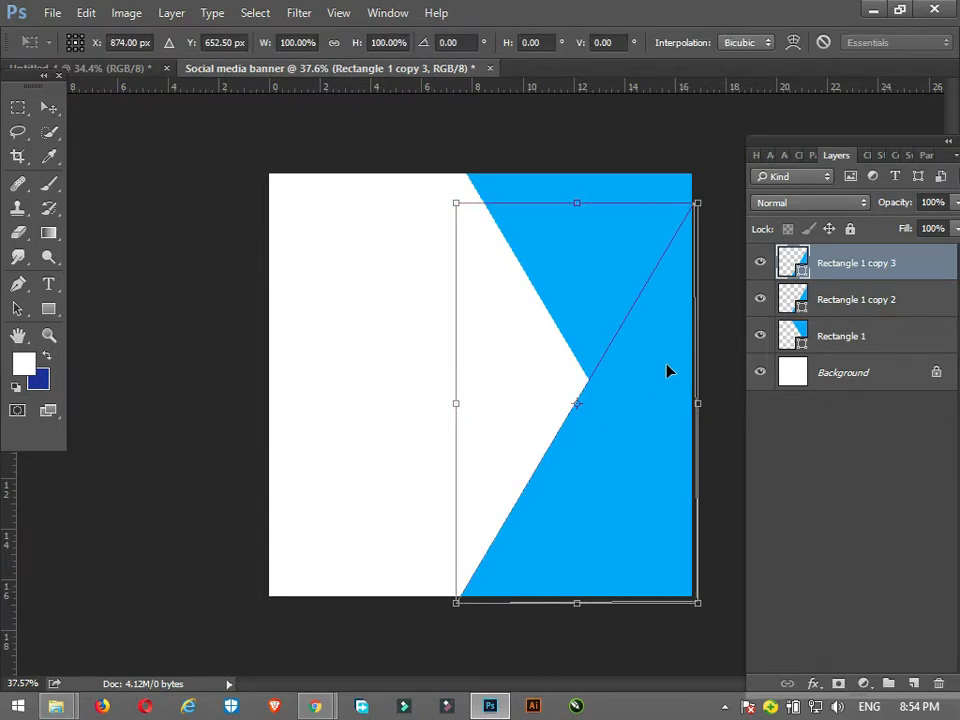
right_click(668, 368)
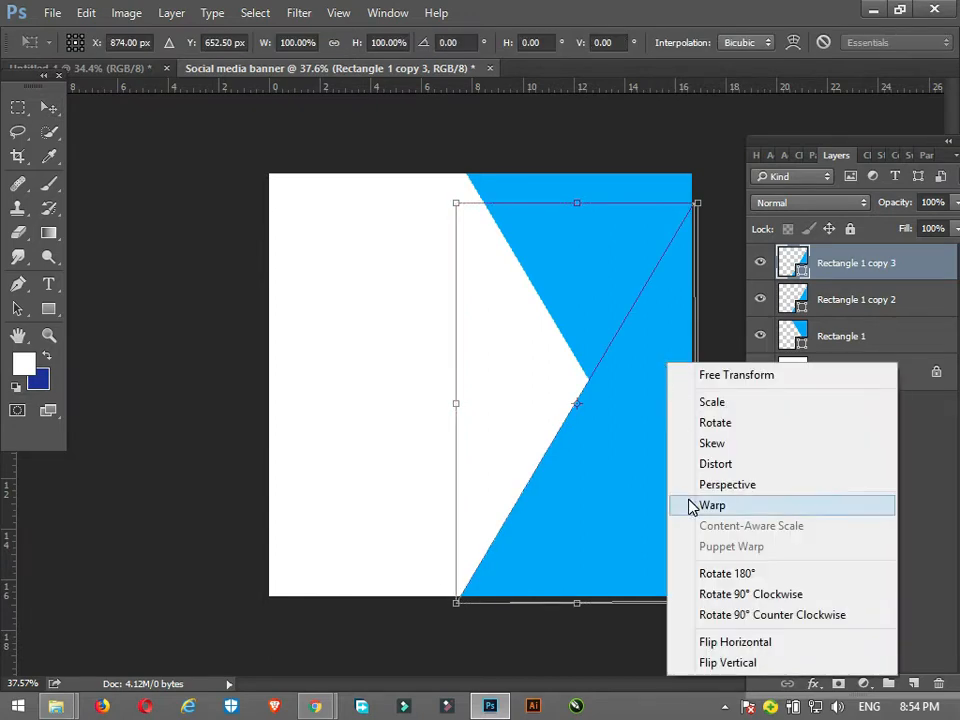
click(717, 642)
Step: Move the flipped triangle up and left, and scale it to about 134% so it extends past the canvas's top and bottom
drag(616, 530, 585, 471)
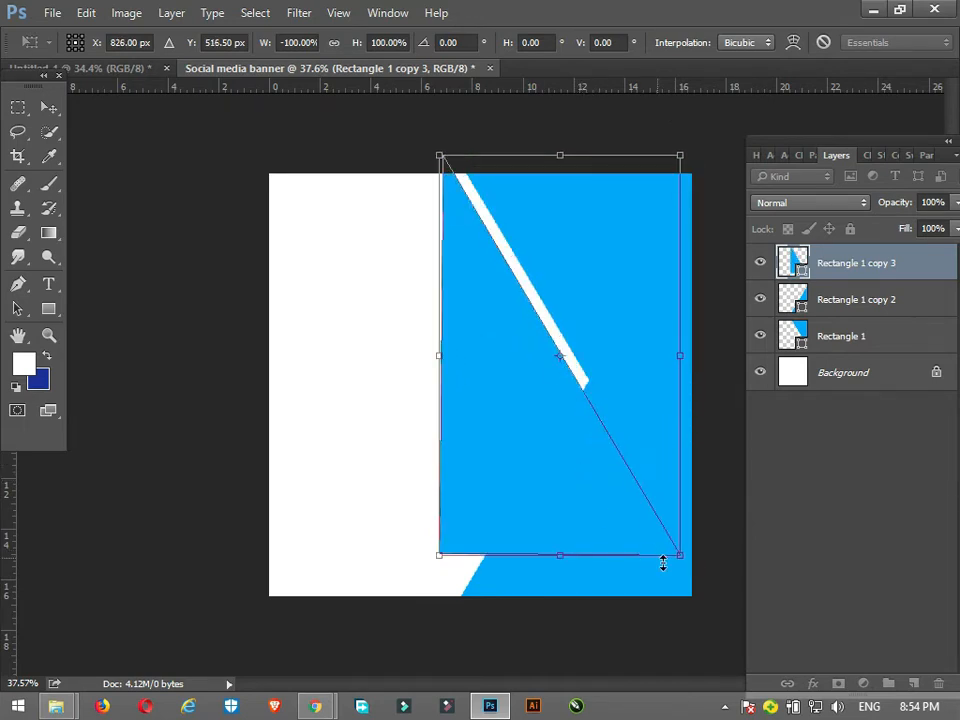
drag(677, 556, 607, 514)
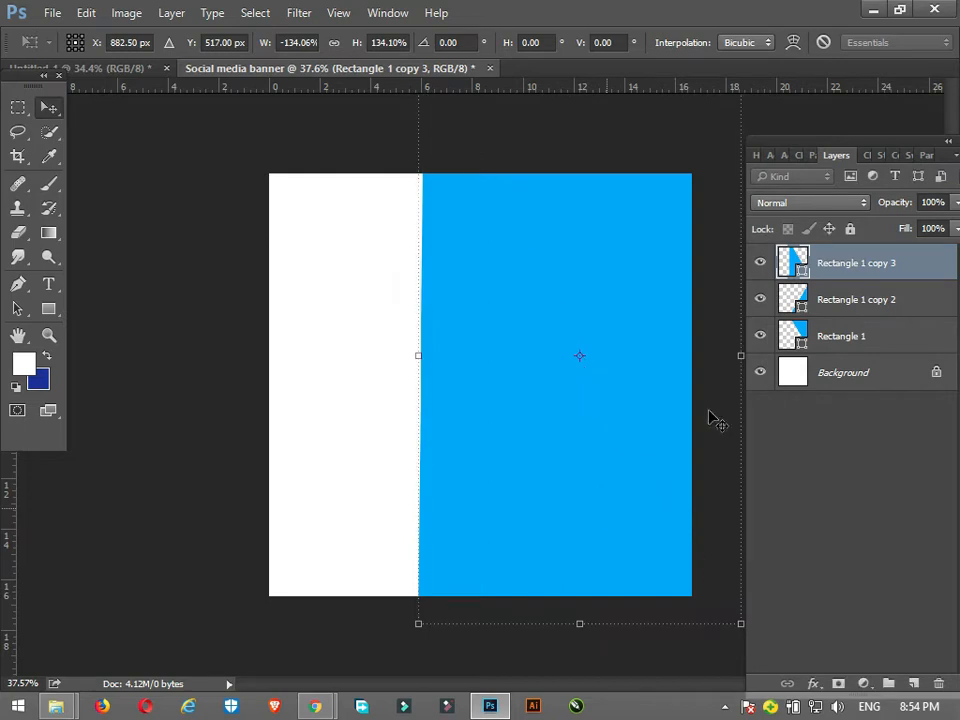
key(Return)
Step: Place the Rectangle 1 copy 3 layer directly above Background and recolour its shape light blue
click(827, 272)
drag(840, 268, 842, 343)
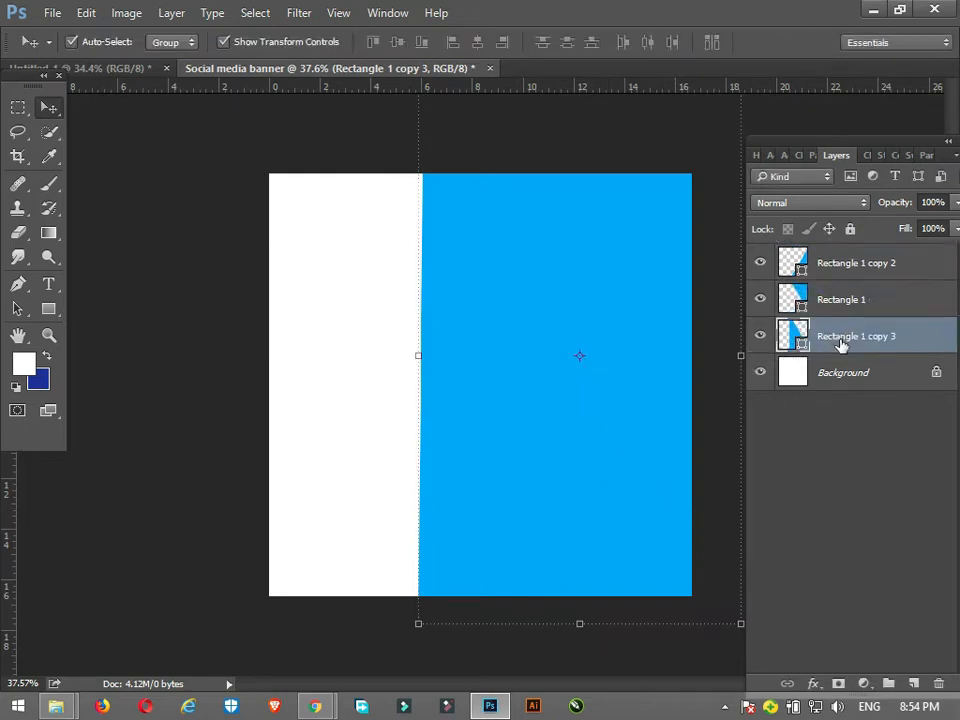
double_click(793, 336)
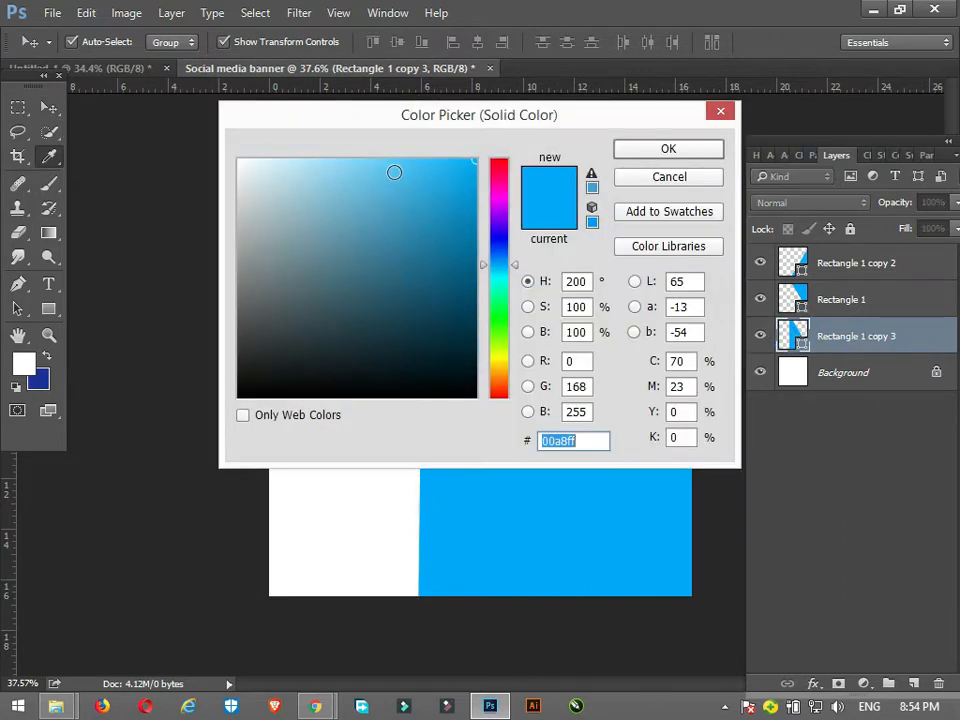
click(394, 171)
click(366, 159)
click(656, 155)
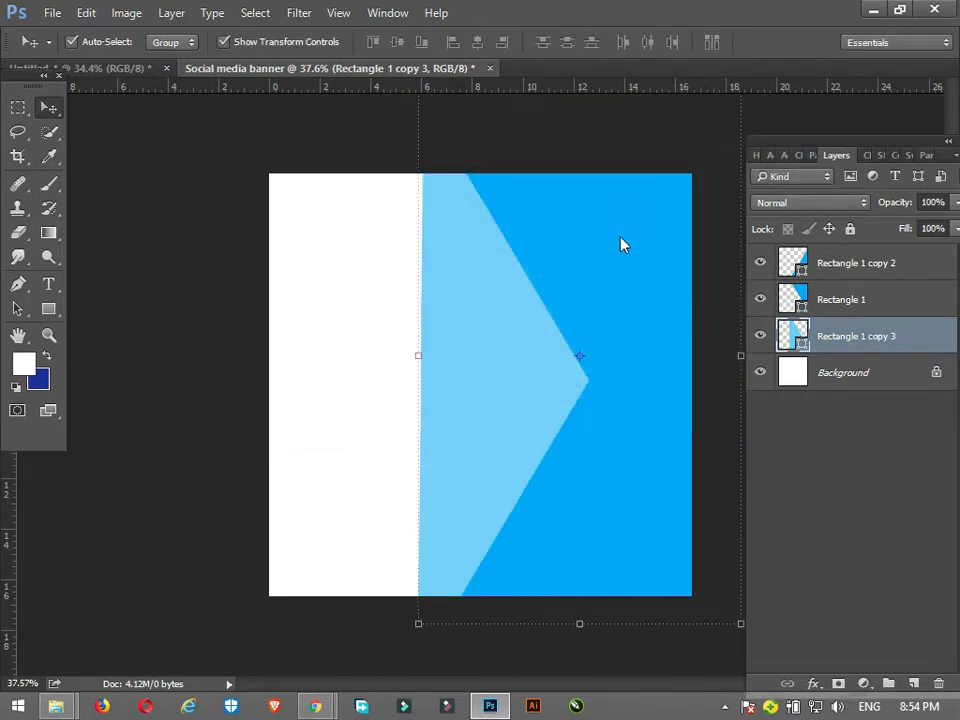
Step: Recolour the upper right triangle on the Rectangle 1 layer a slightly darker blue
click(602, 247)
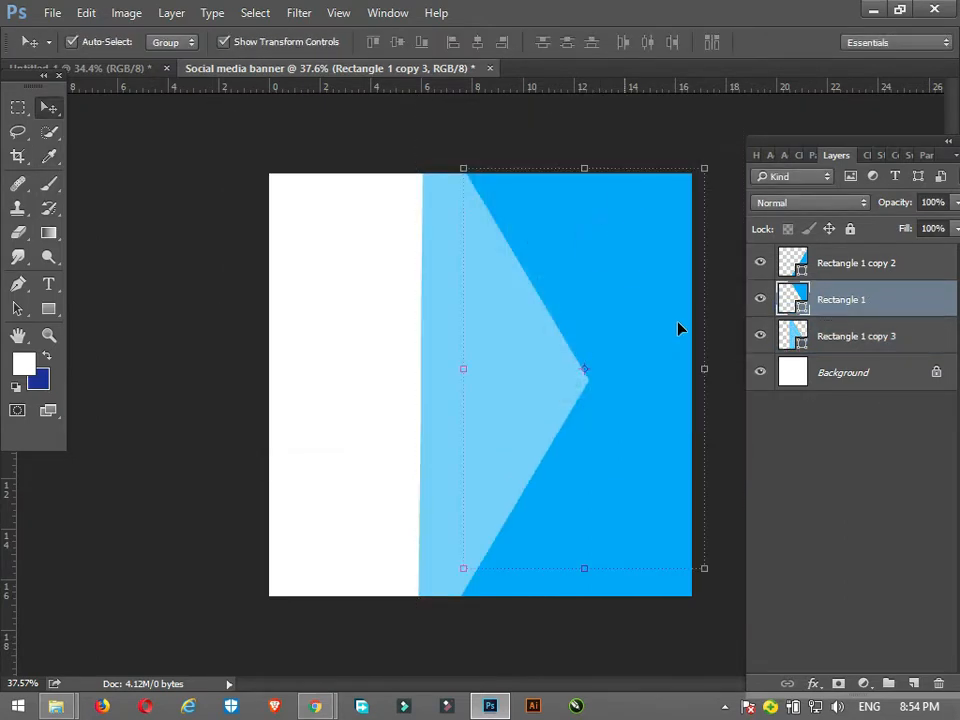
double_click(795, 293)
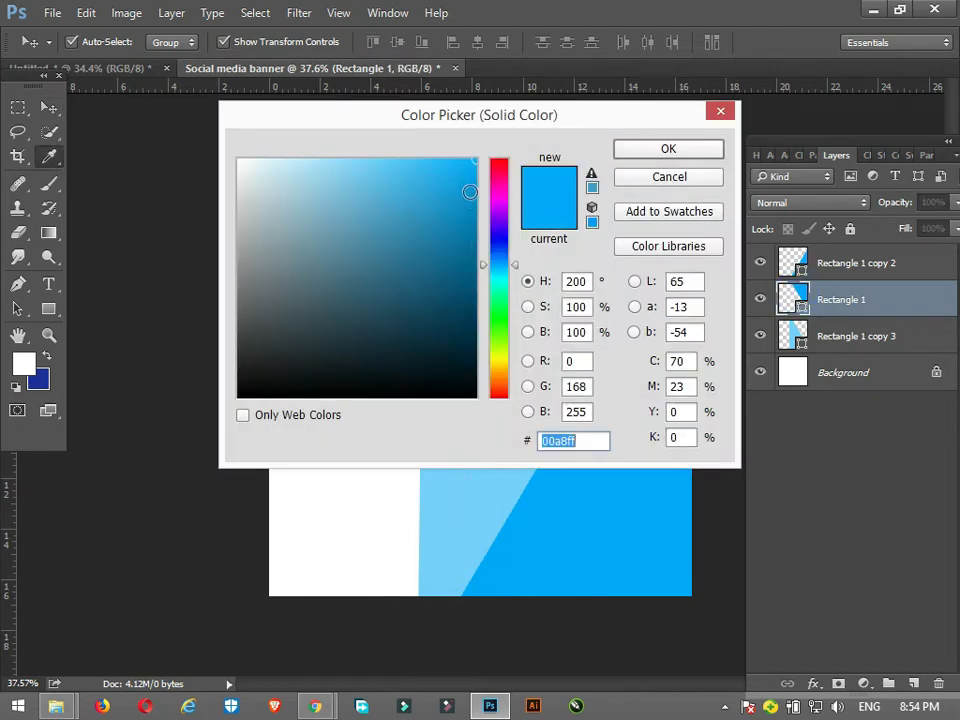
click(471, 208)
click(637, 149)
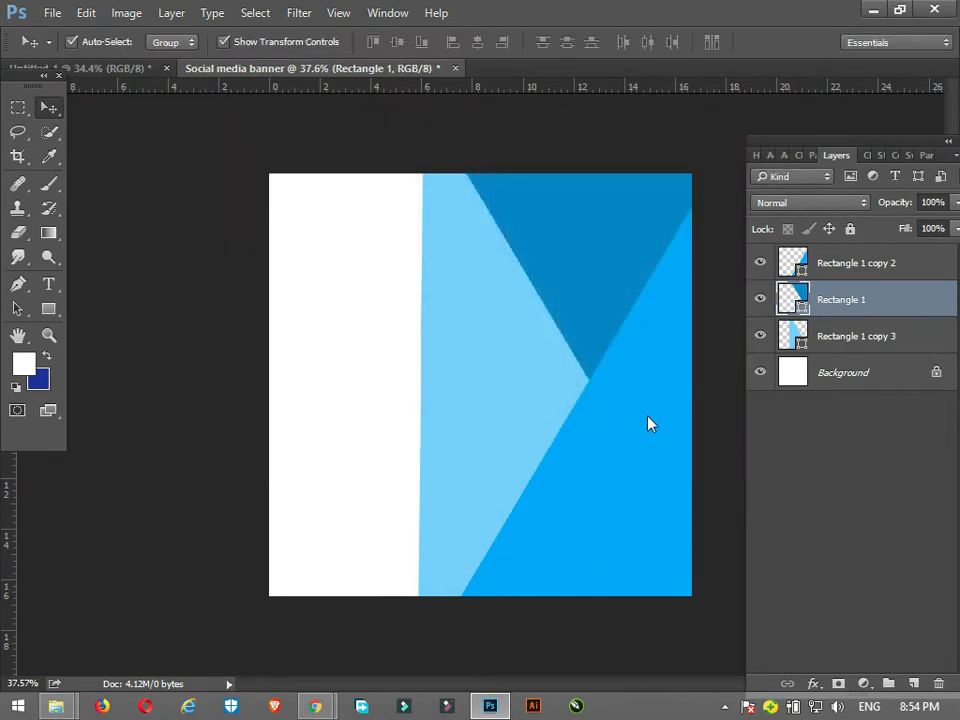
Step: Recolour the lower right triangle on the Rectangle 1 copy 2 layer dark blue (#06547d)
click(646, 416)
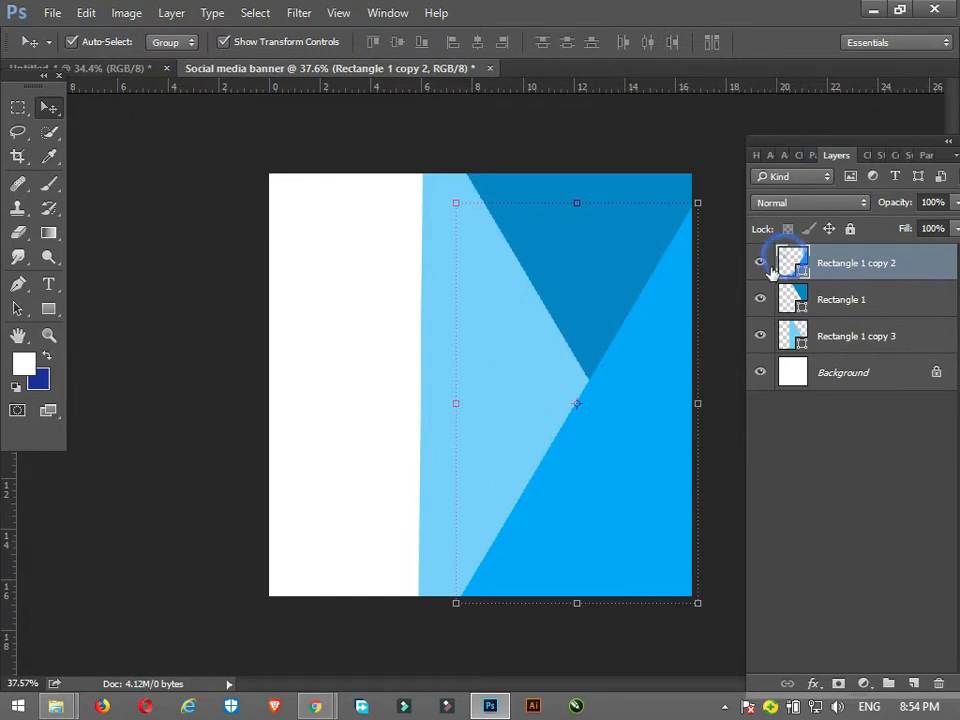
double_click(792, 262)
drag(465, 268, 465, 281)
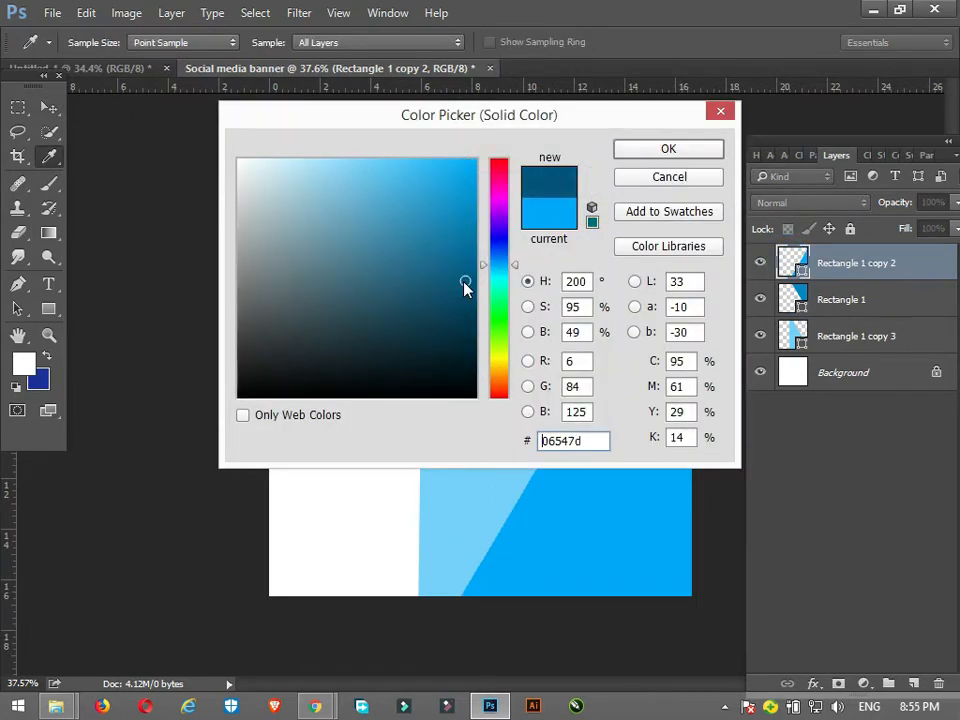
click(660, 150)
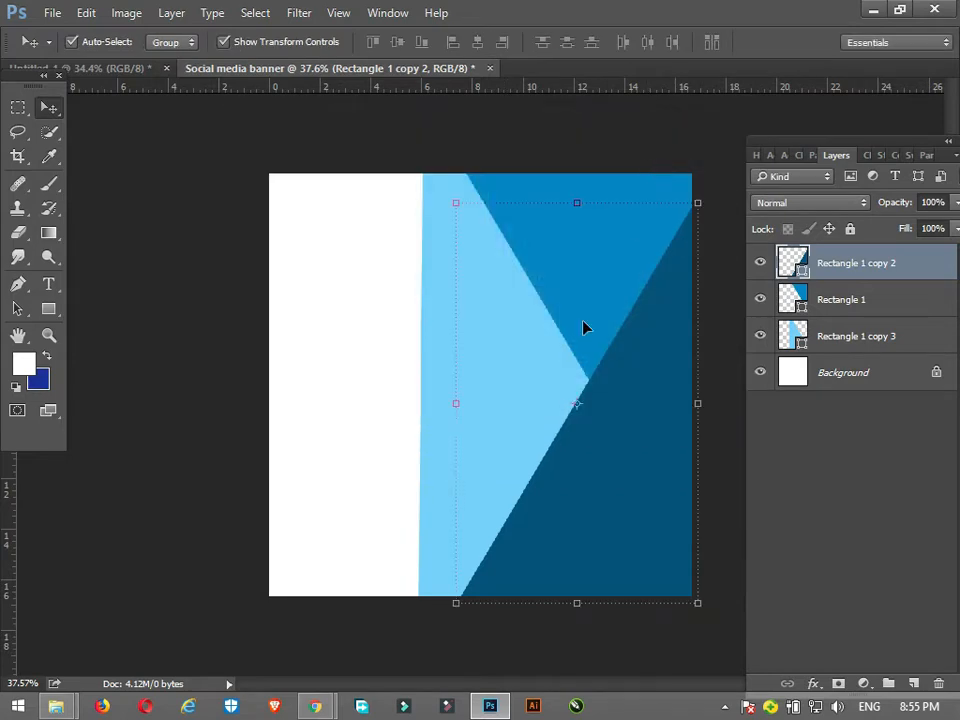
click(223, 292)
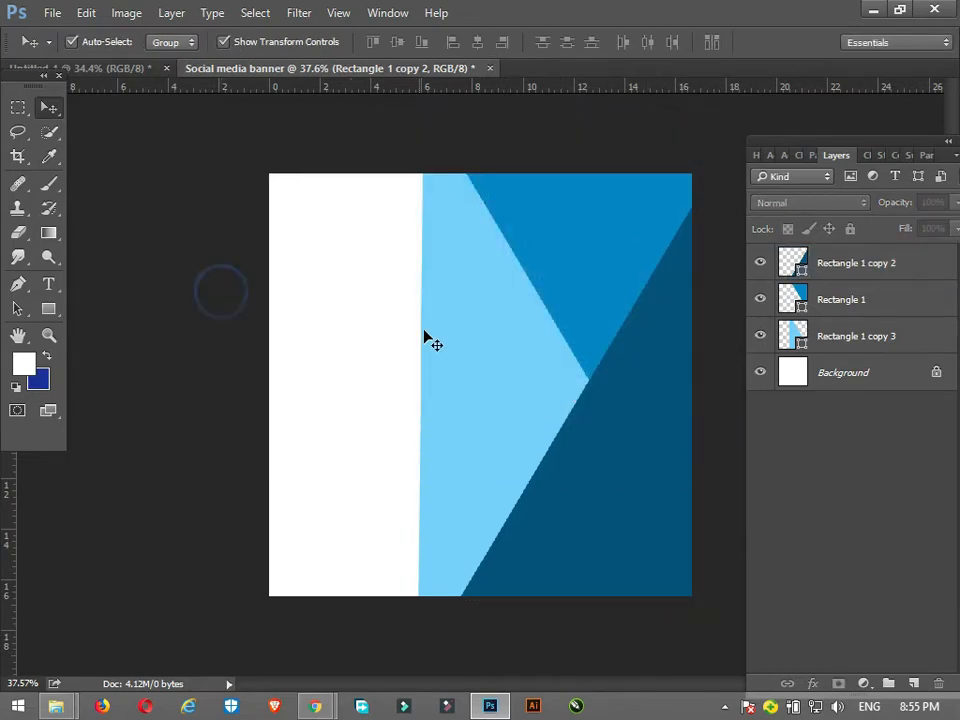
click(434, 337)
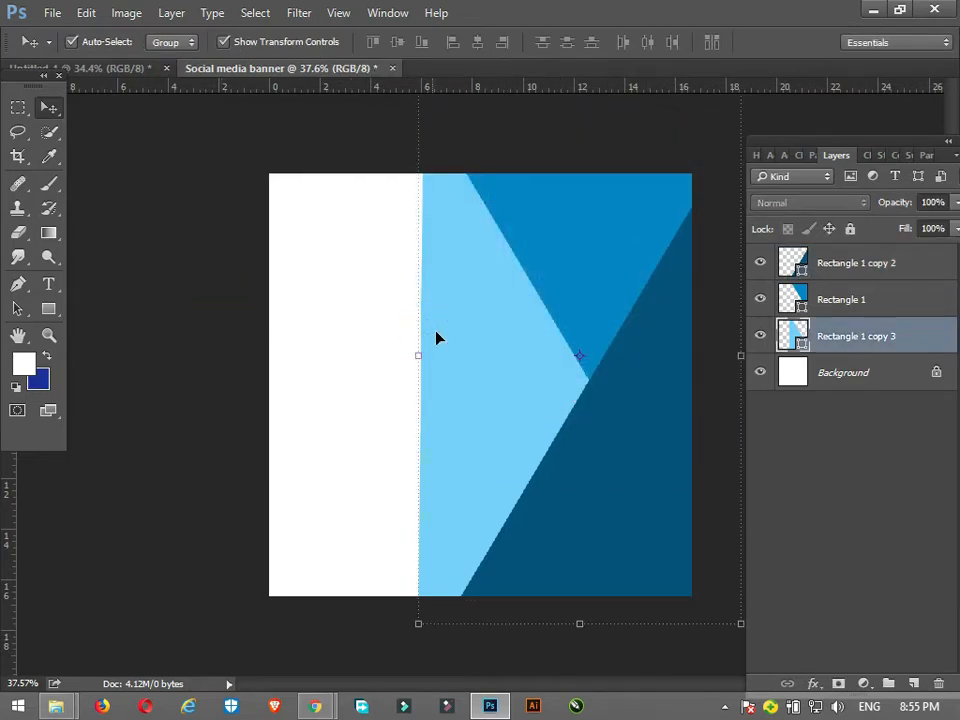
Step: Draw a circle about 1157 px in diameter over the canvas's left and middle, and fill it with dark navy blue
click(49, 308)
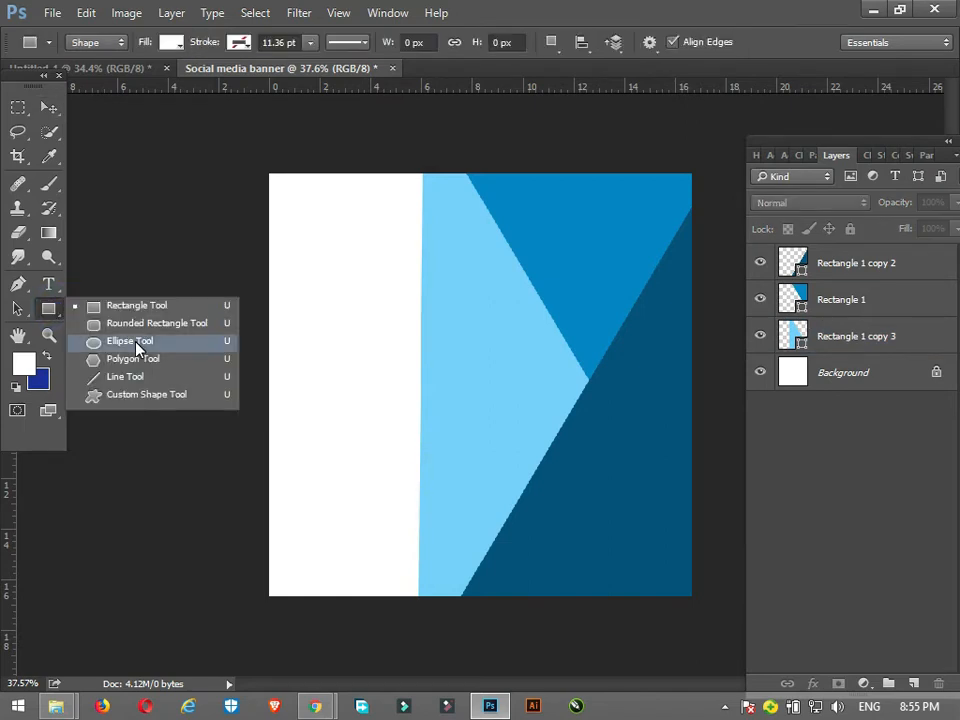
click(135, 341)
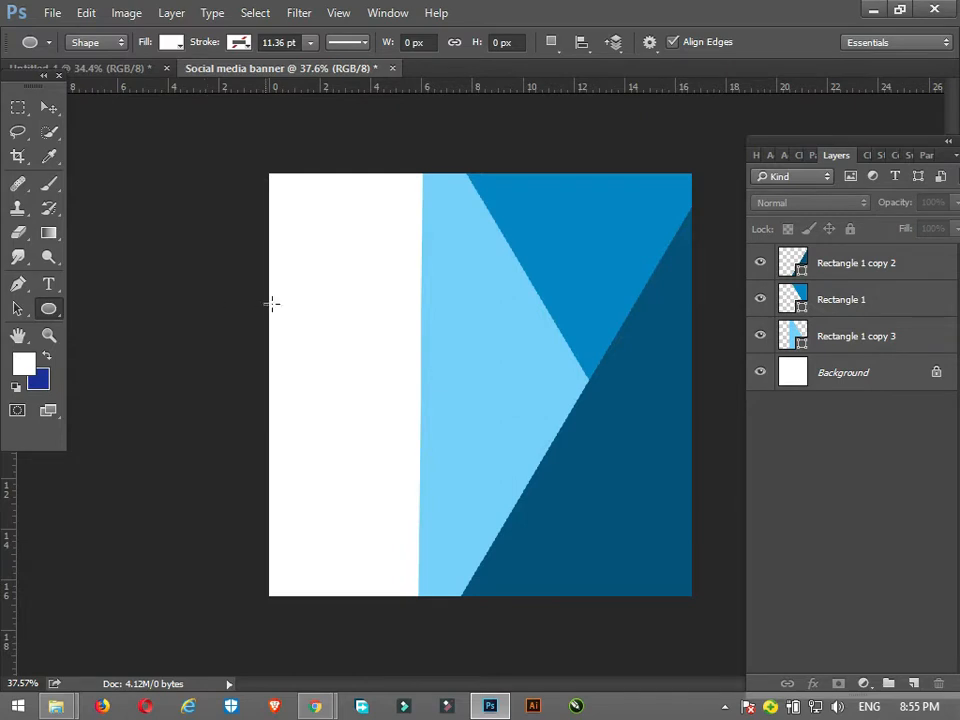
drag(238, 190, 634, 657)
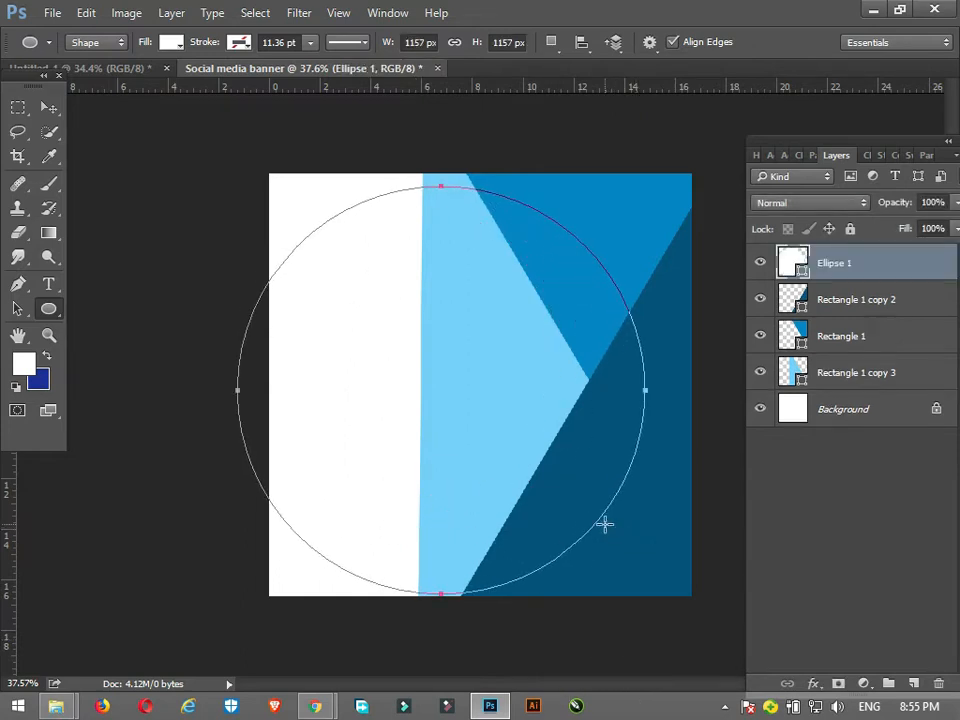
click(174, 43)
click(104, 139)
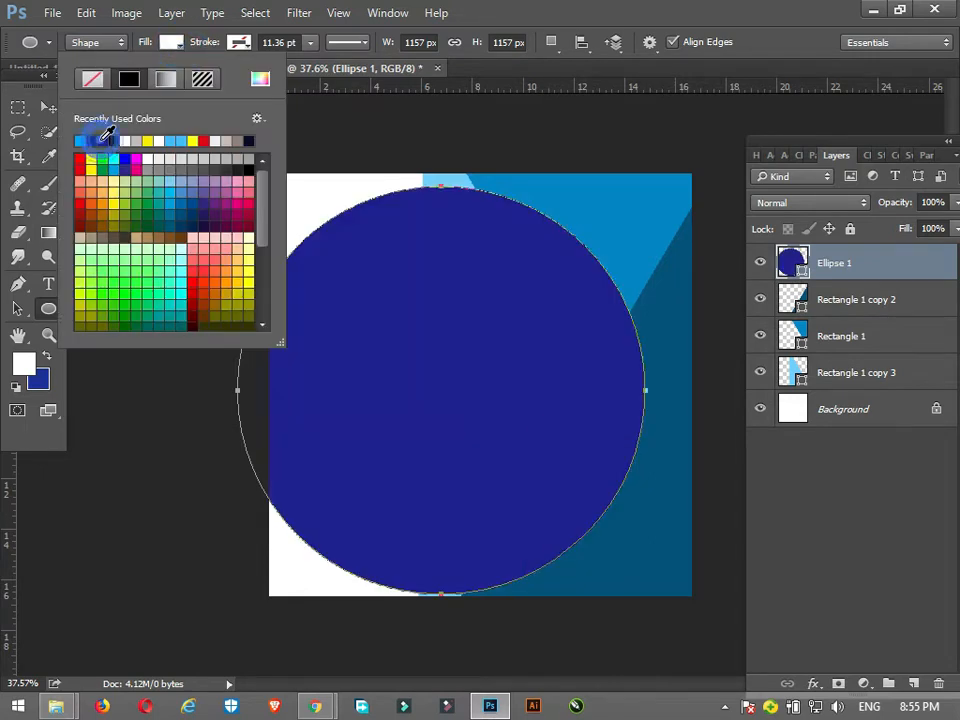
Step: Stretch the navy circle into a tall ellipse about 101% wide and 137% high, centred near X 56 px, Y 525 px
click(48, 108)
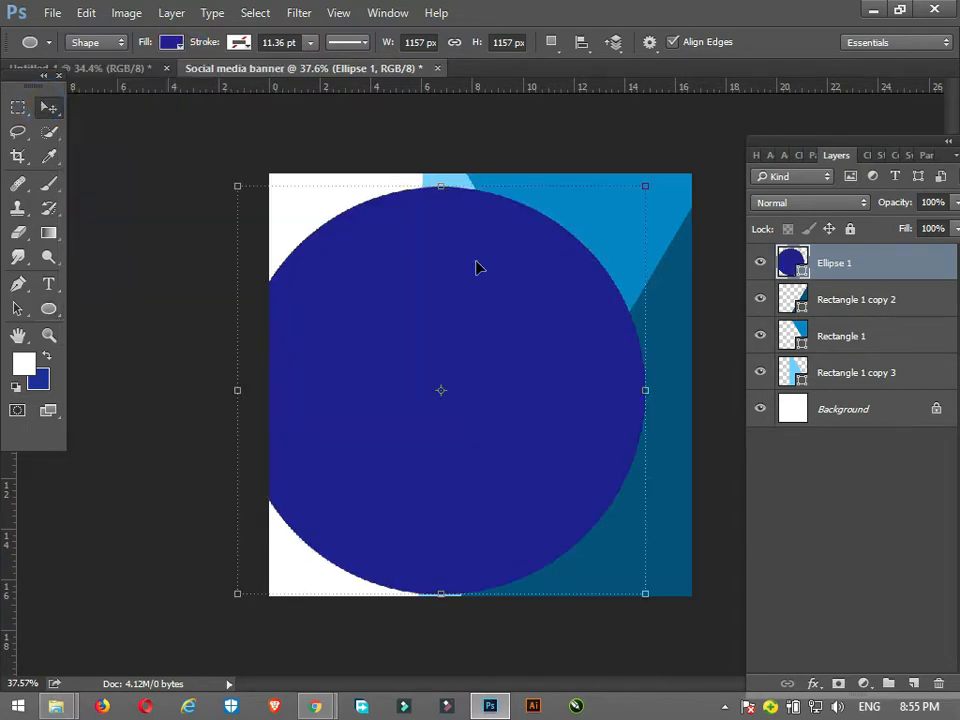
drag(652, 392, 444, 327)
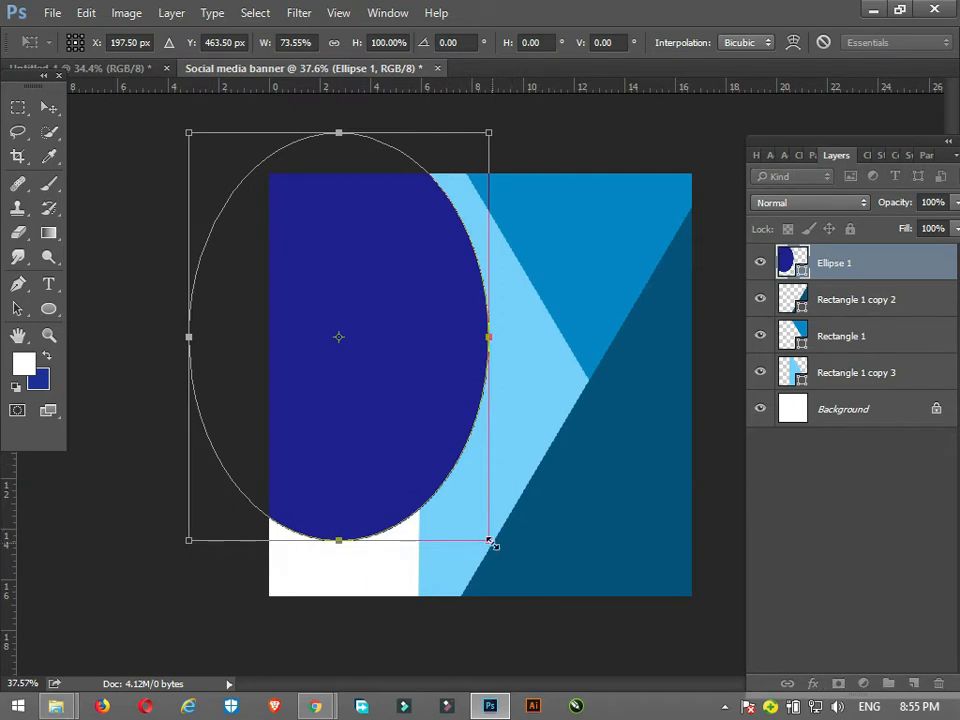
drag(489, 543, 537, 617)
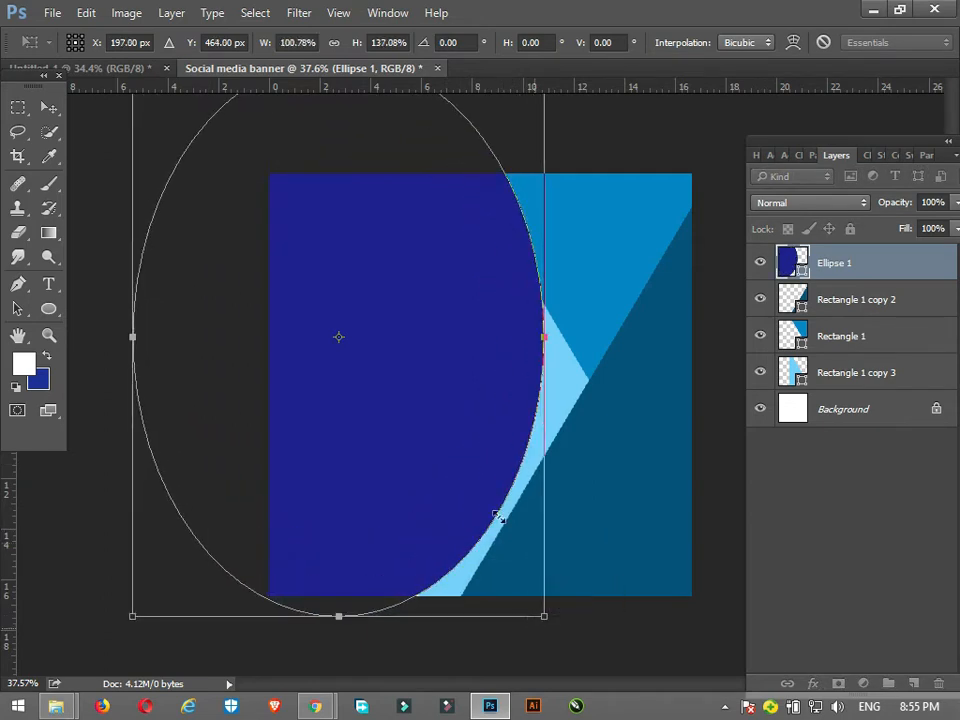
drag(478, 418, 431, 446)
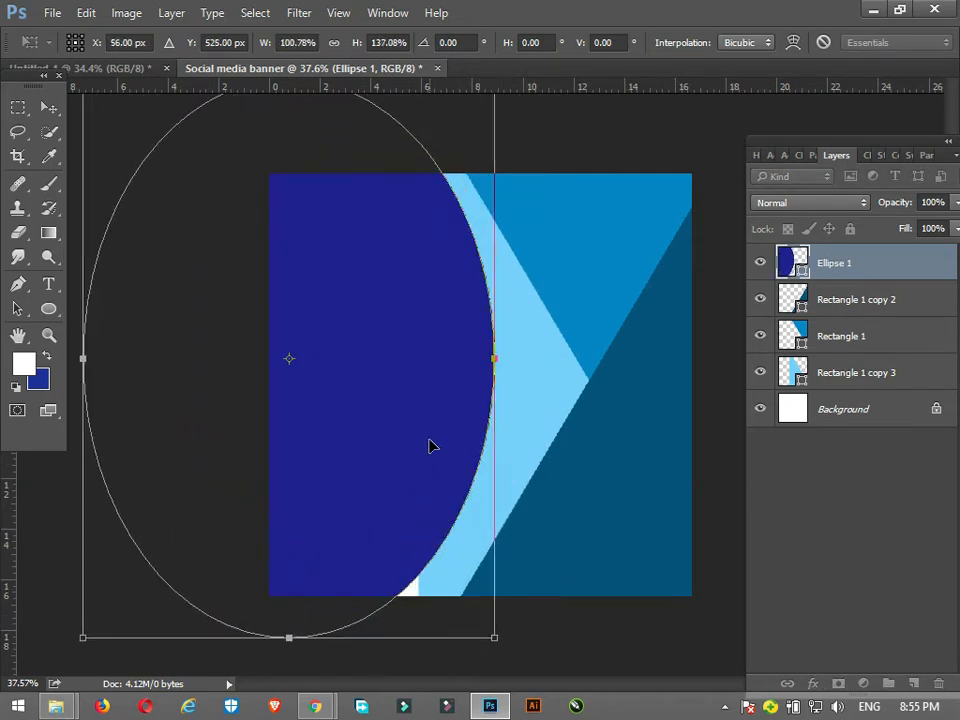
key(Return)
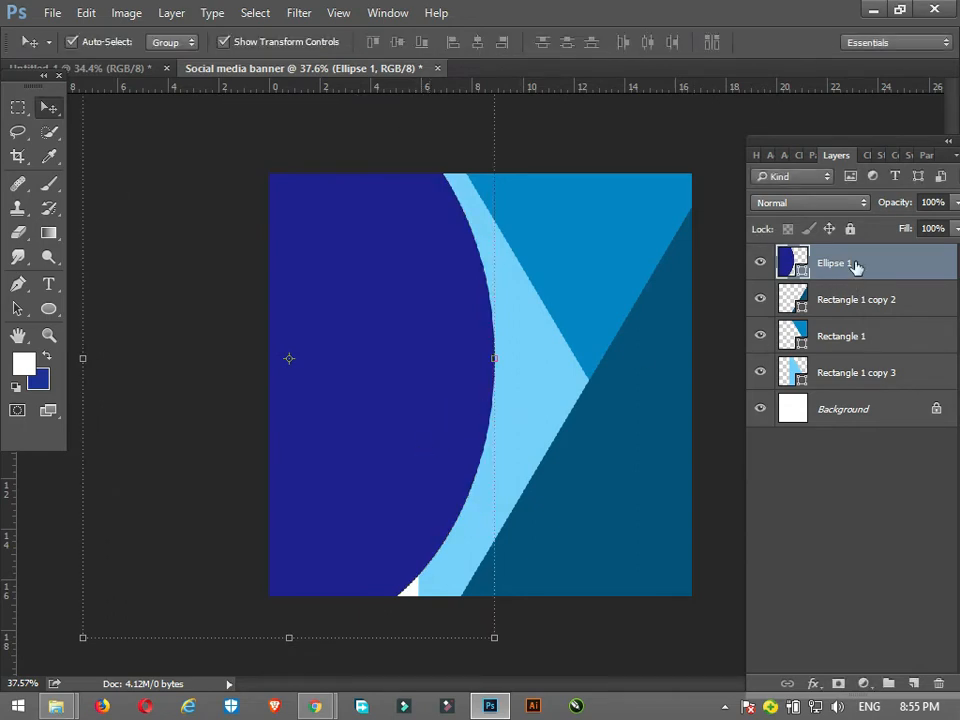
Step: Duplicate the Ellipse 1 layer and nudge the copy slightly left of the original
click(853, 266)
key(ctrl+j)
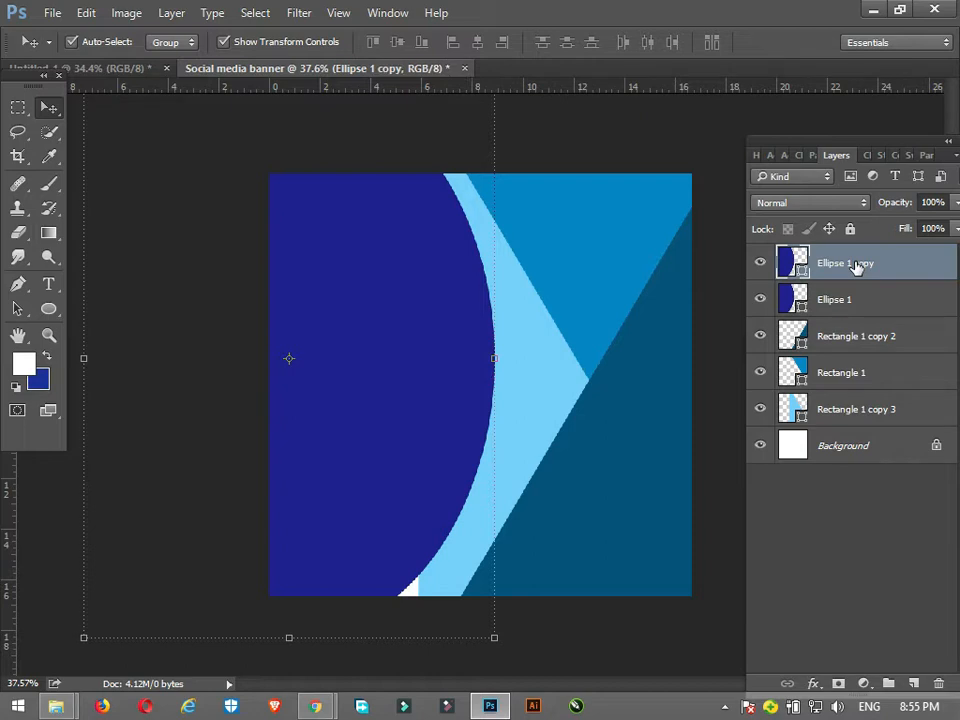
key(Right)
key(Right)
key(Right)
key(Right)
key(Right)
key(Left)
key(Left)
key(Left)
key(Left)
key(Left)
key(Left)
key(Left)
key(Left)
key(Left)
key(Left)
key(Left)
key(Left)
key(Left)
key(Left)
key(Left)
key(Left)
key(Left)
key(Left)
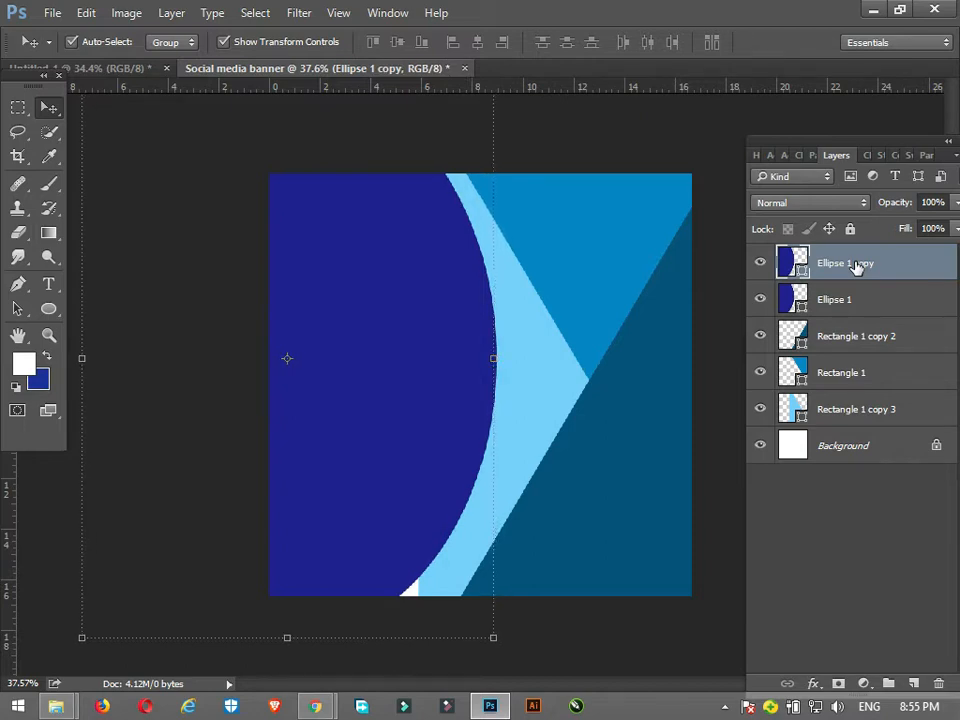
key(Left)
key(Left)
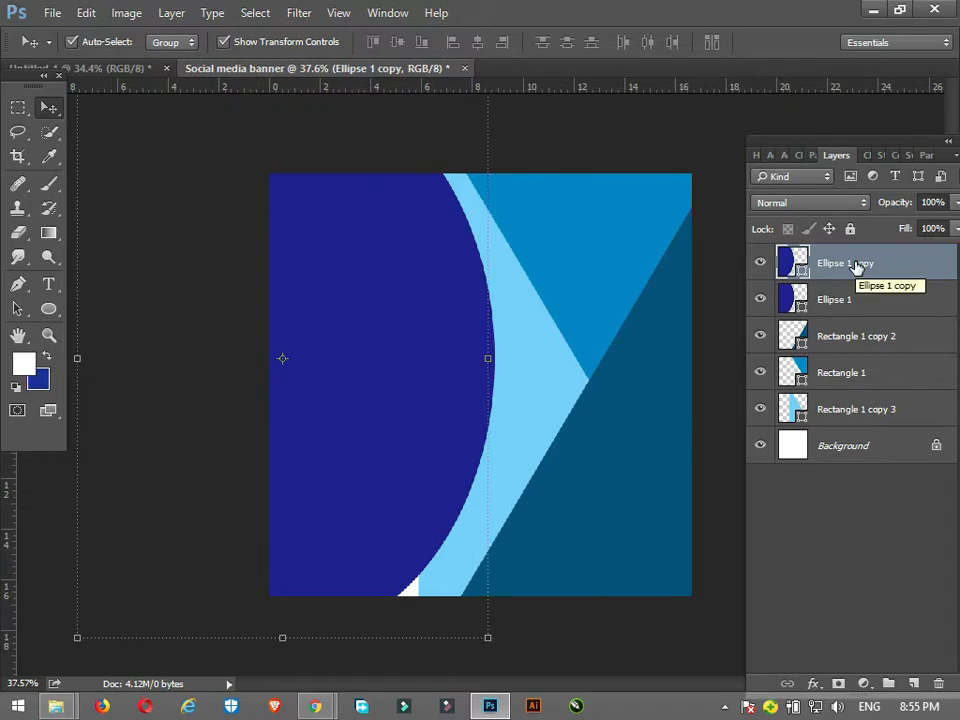
Step: Duplicate the Ellipse 1 copy layer and nudge the new ellipse slightly further left
key(ctrl+j)
key(Left)
key(Left)
key(Left)
key(Left)
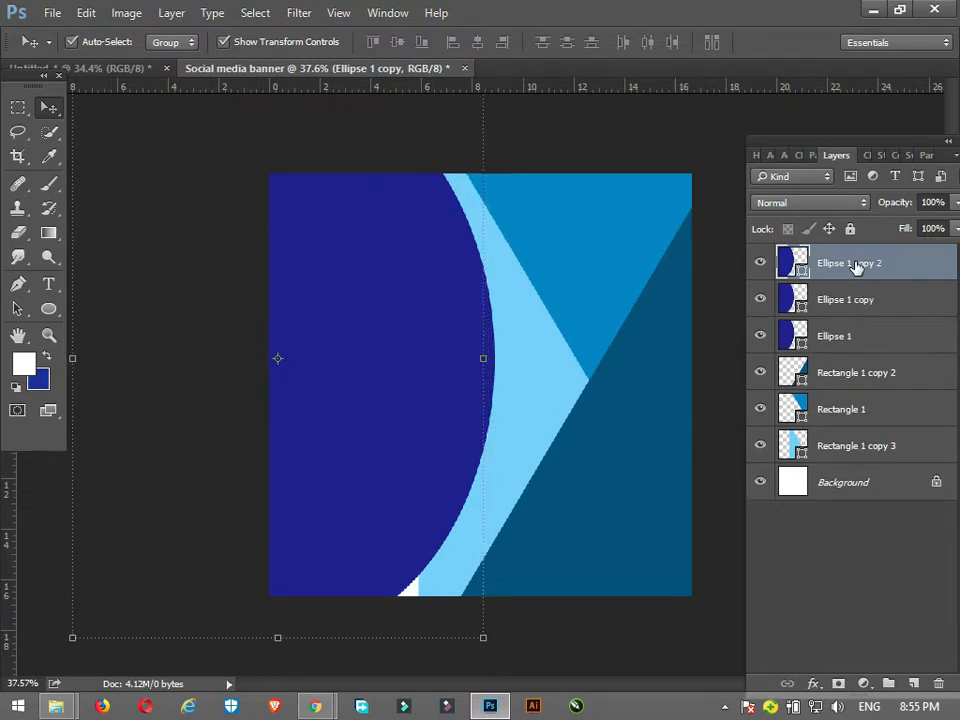
Step: Nudge the Ellipse 1 copy 2 shape left and recolour the Ellipse 1 copy shape beneath it to white, ffffff
key(Left)
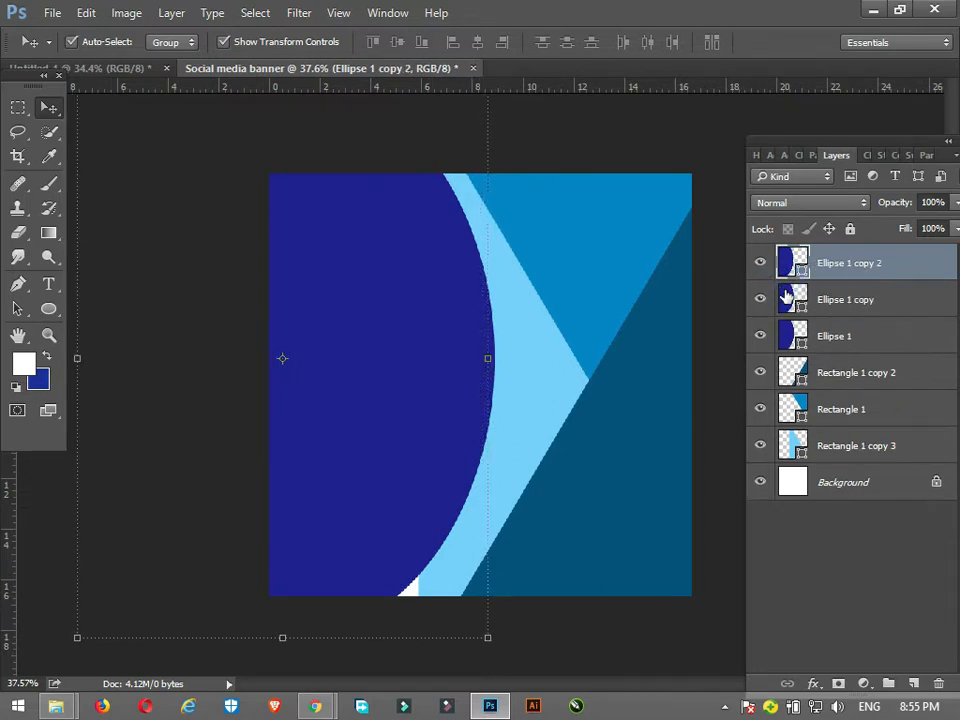
click(785, 297)
double_click(790, 300)
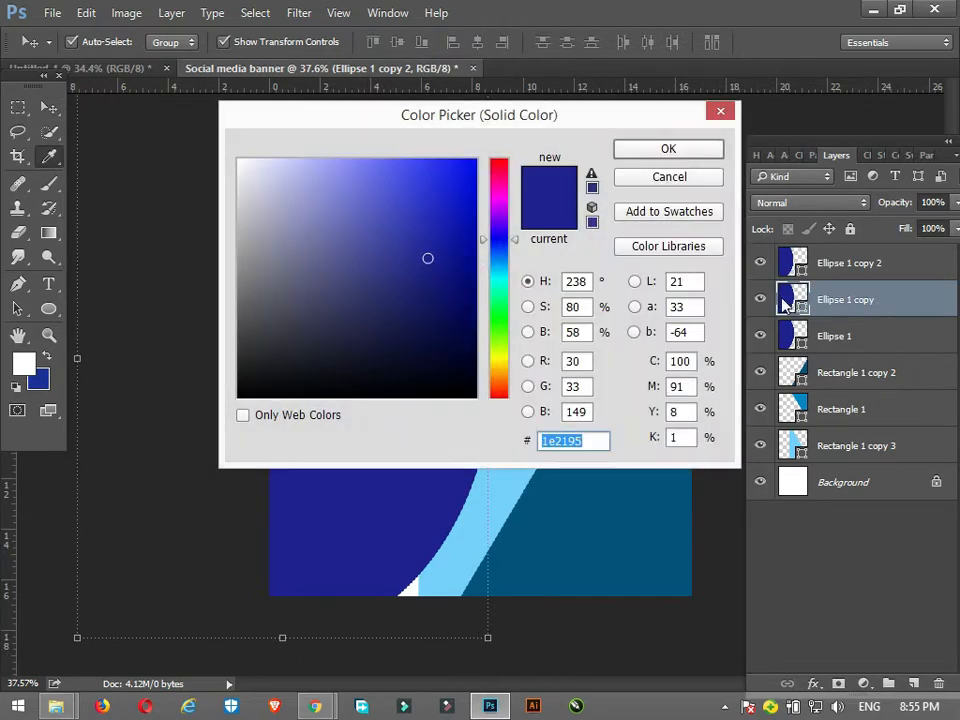
drag(311, 214, 239, 160)
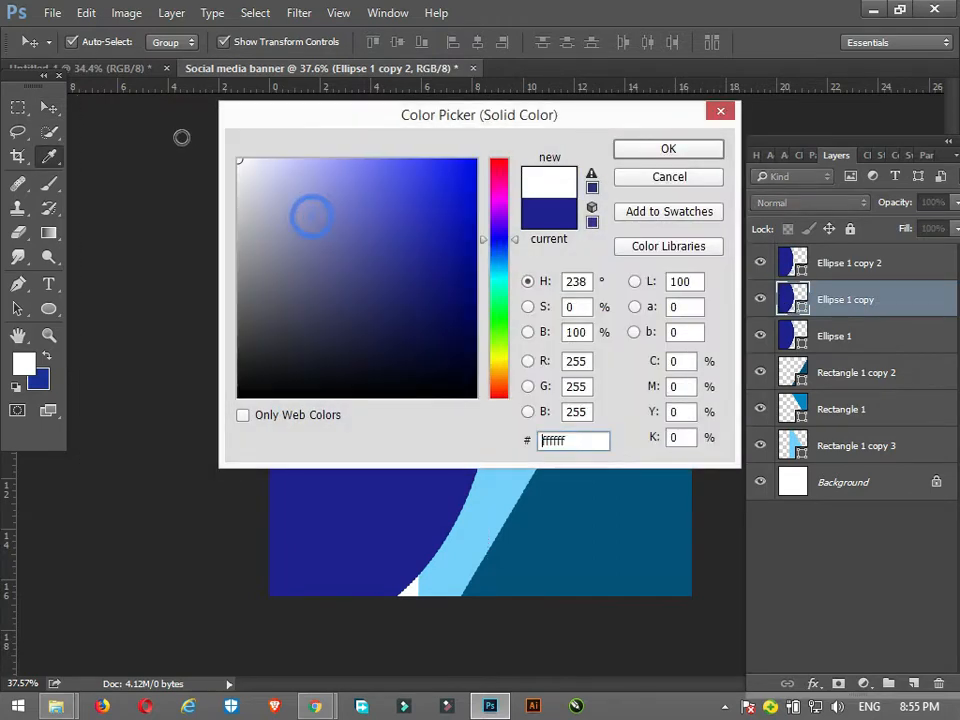
click(641, 145)
click(645, 148)
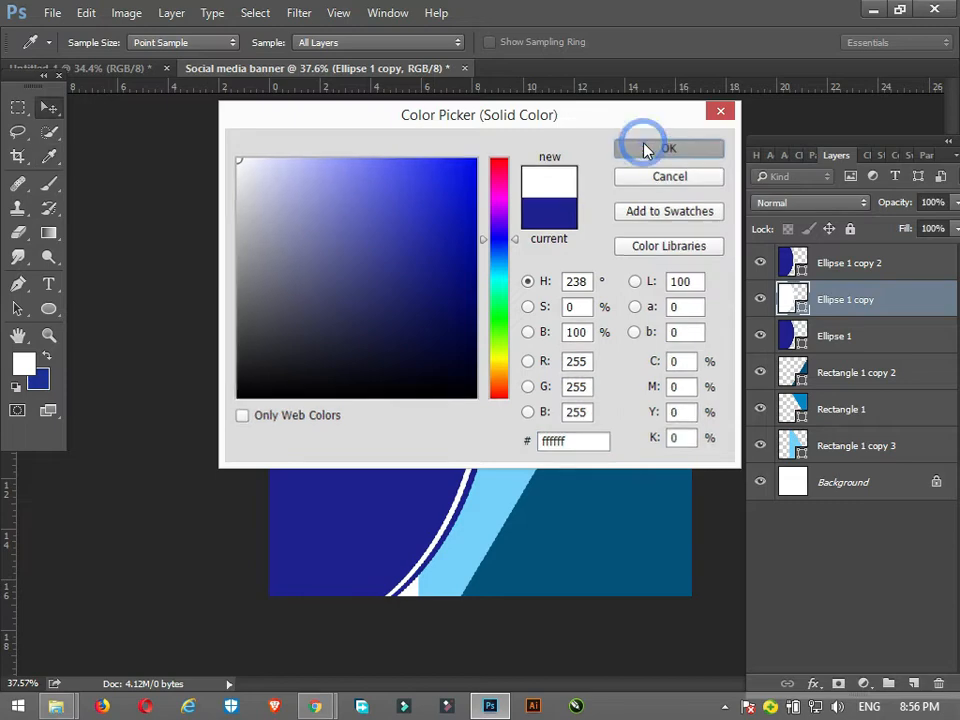
click(572, 145)
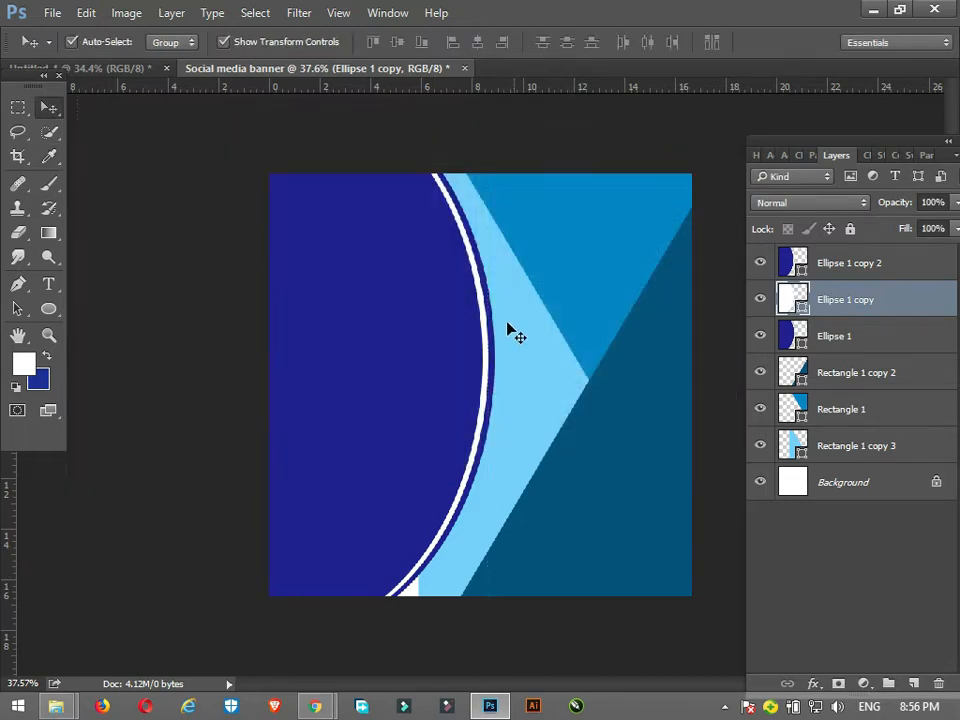
Step: Nudge the light blue Rectangle 1 copy 3 shape and the rearmost navy Ellipse 1 slightly left
click(495, 335)
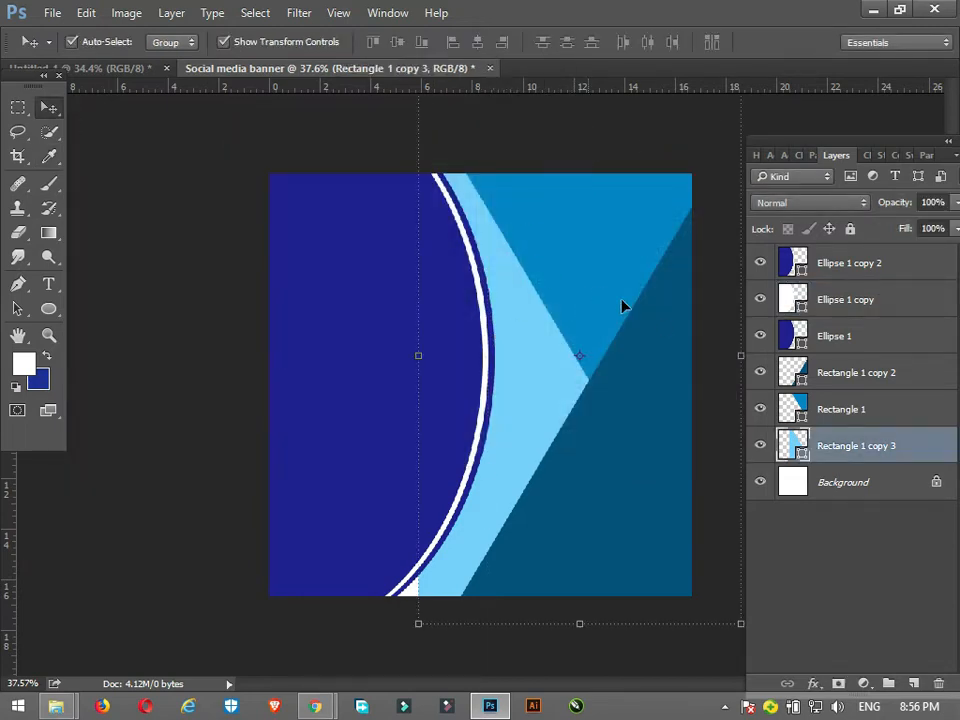
key(Left)
key(Left)
key(Left)
key(Left)
key(Left)
key(Left)
key(Left)
key(Left)
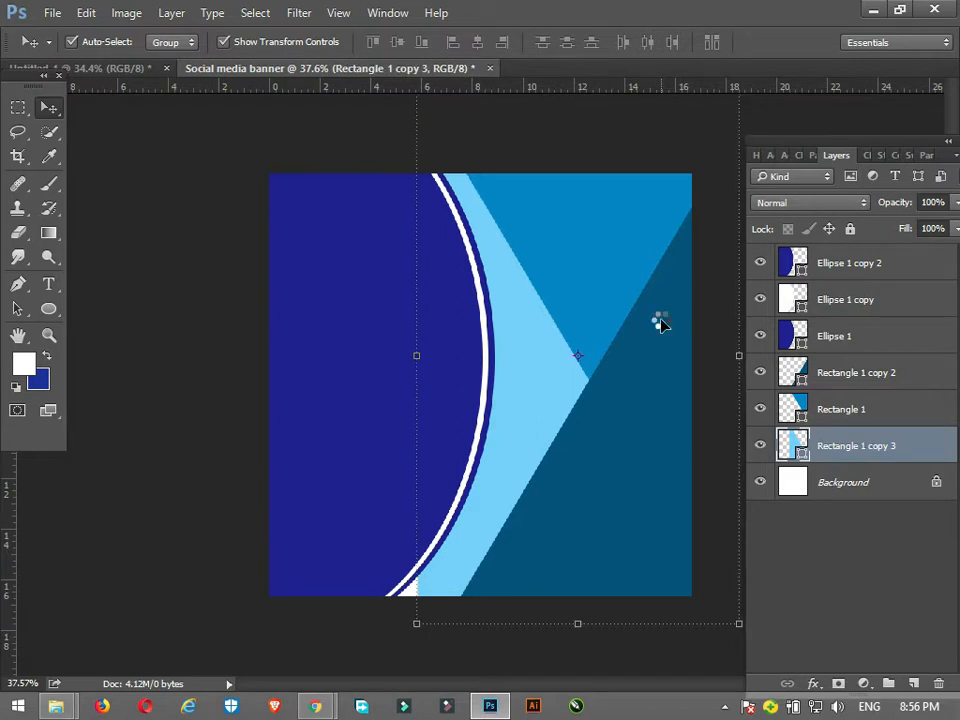
click(236, 236)
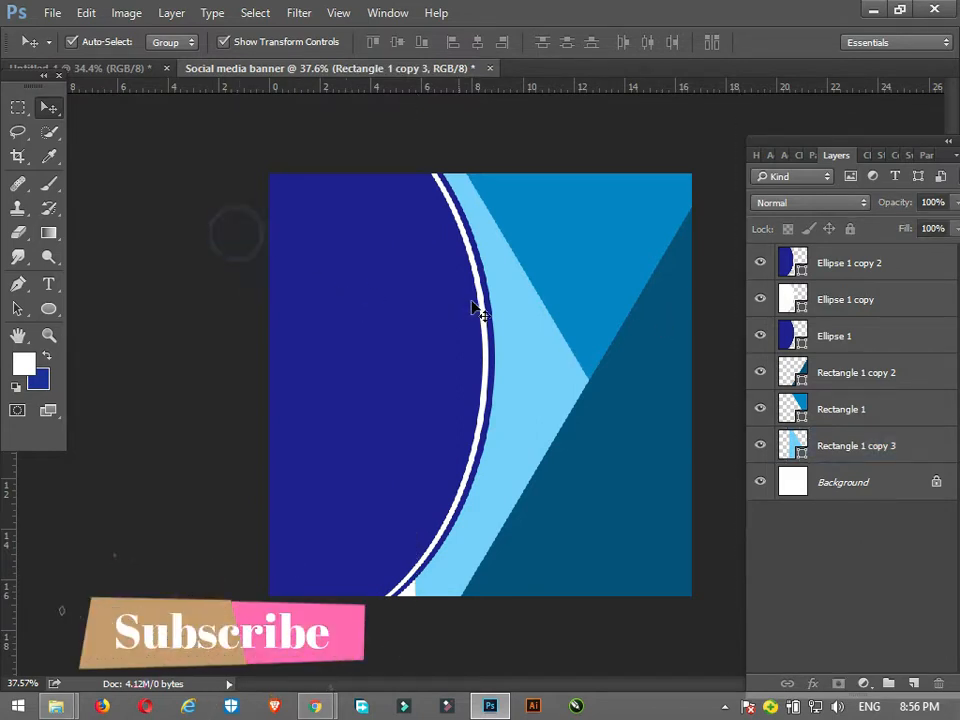
click(490, 316)
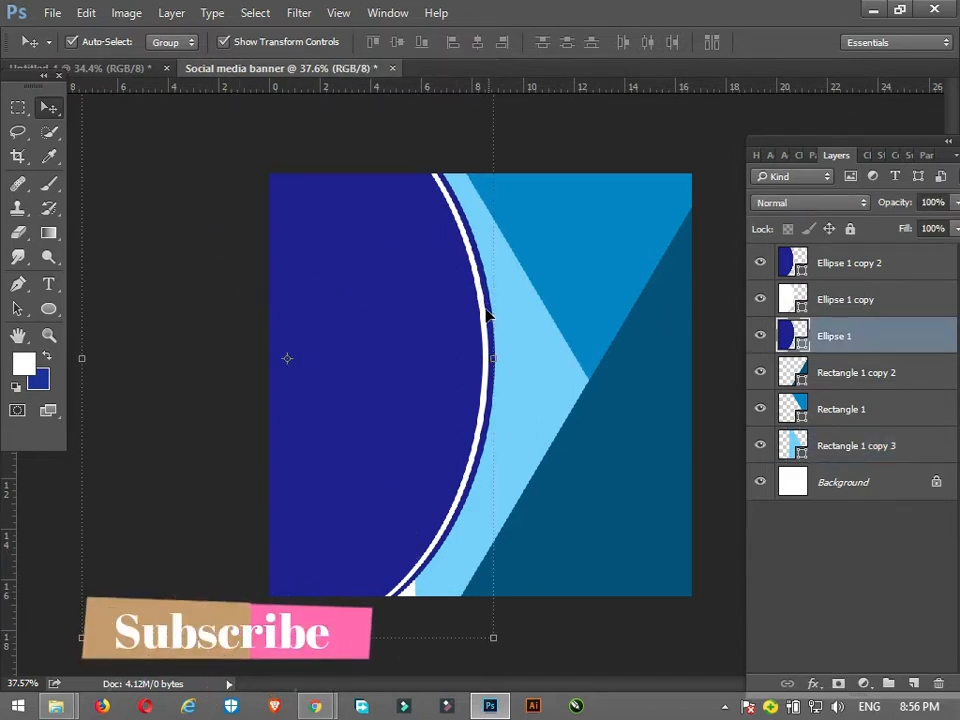
click(575, 148)
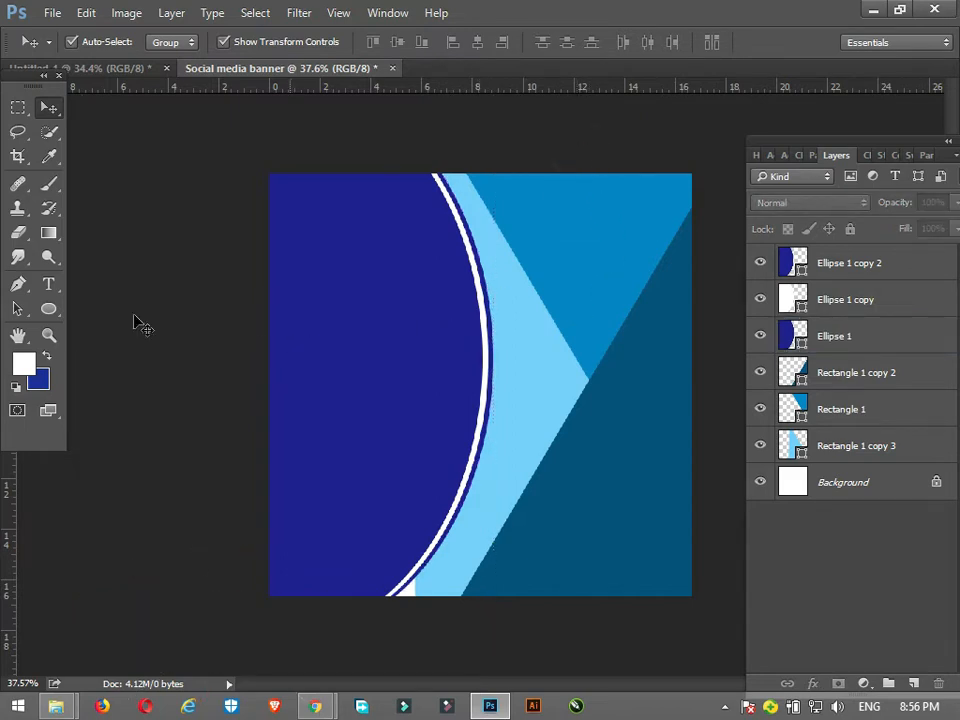
Step: Draw a white rounded rectangle about 280 by 86 px with a 10 px radius on the dark blue area at the canvas's lower right
click(54, 312)
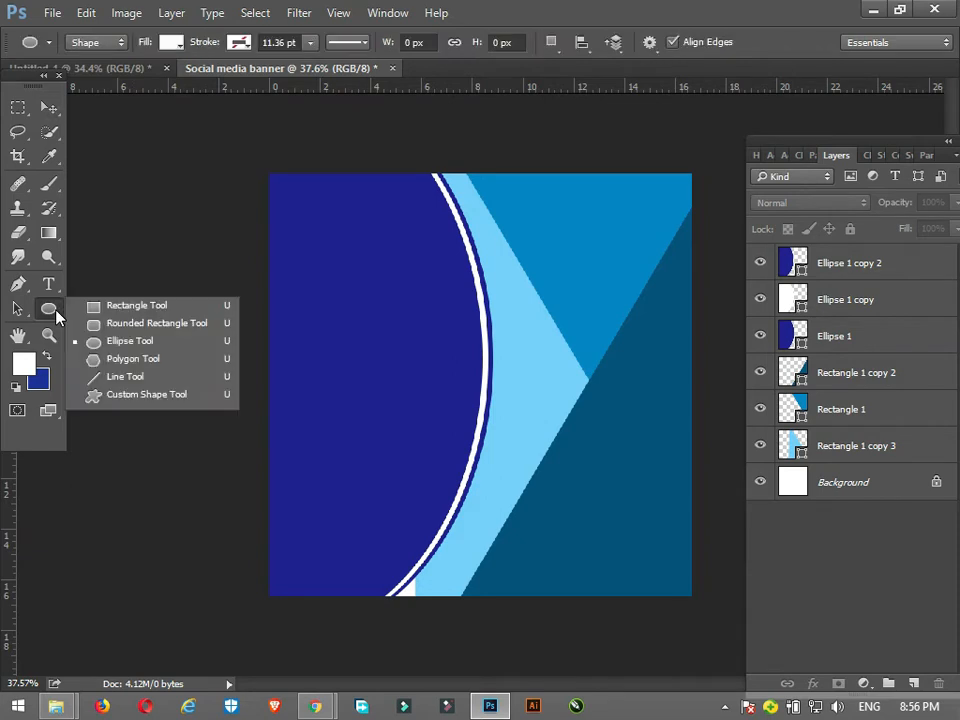
click(142, 324)
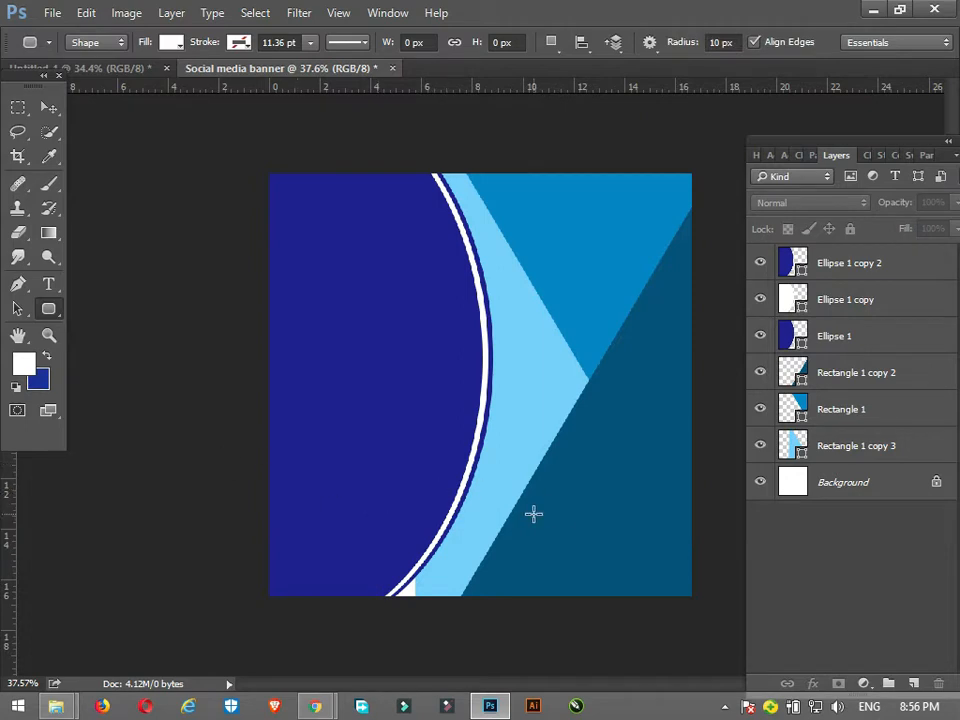
drag(533, 514, 631, 543)
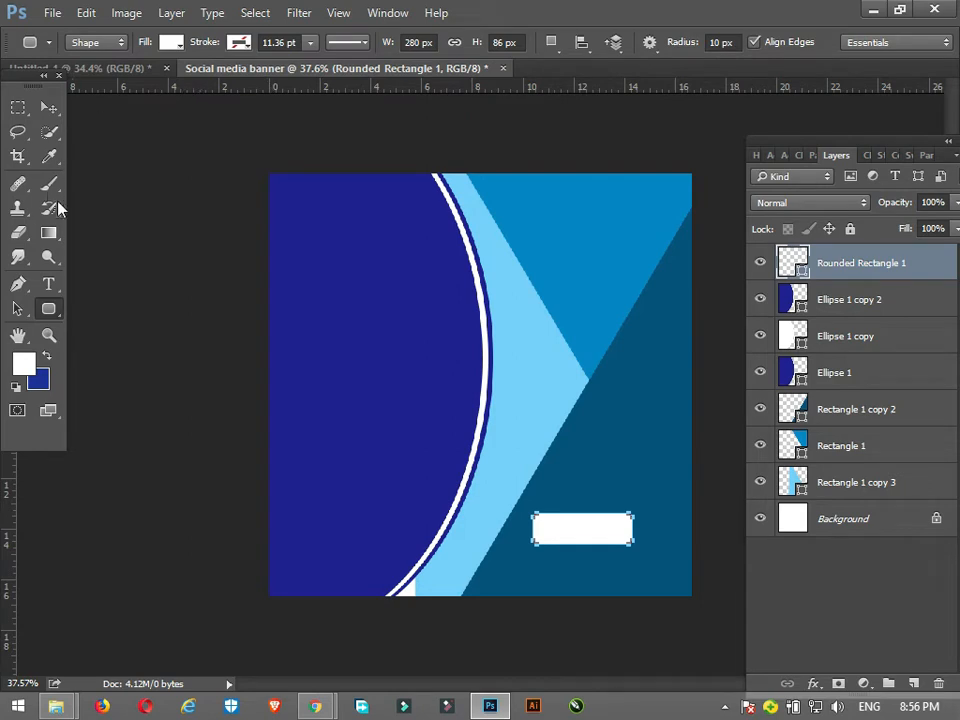
click(48, 108)
click(592, 523)
click(380, 383)
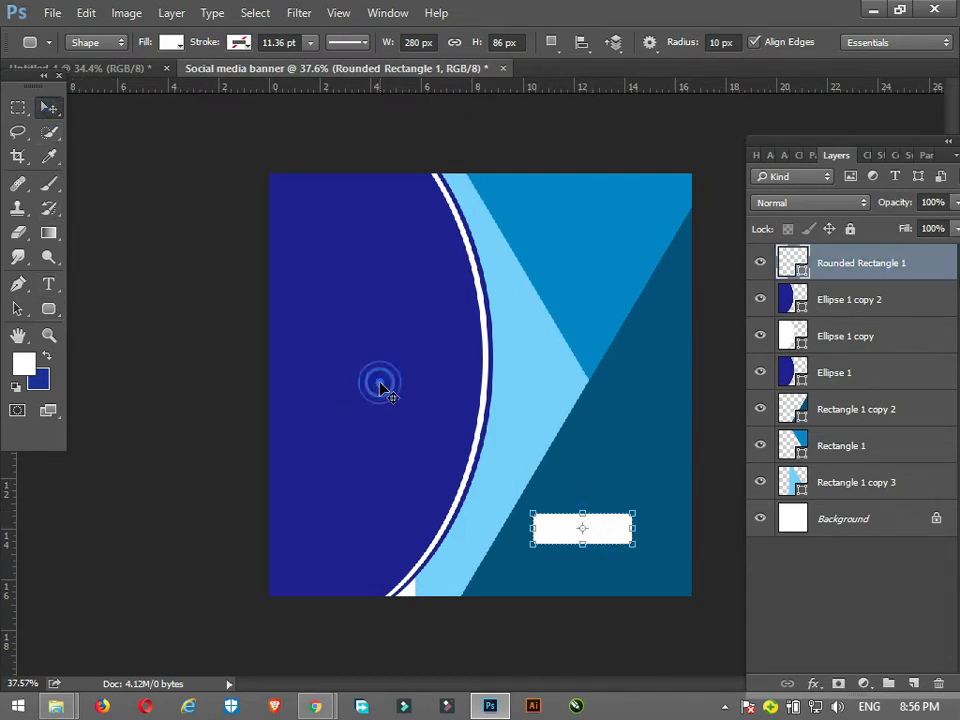
click(535, 134)
Step: Copy the masked woman cutout from the Untitled-1 document into the banner, place it over the navy ellipse and scale it to about 117%
click(90, 69)
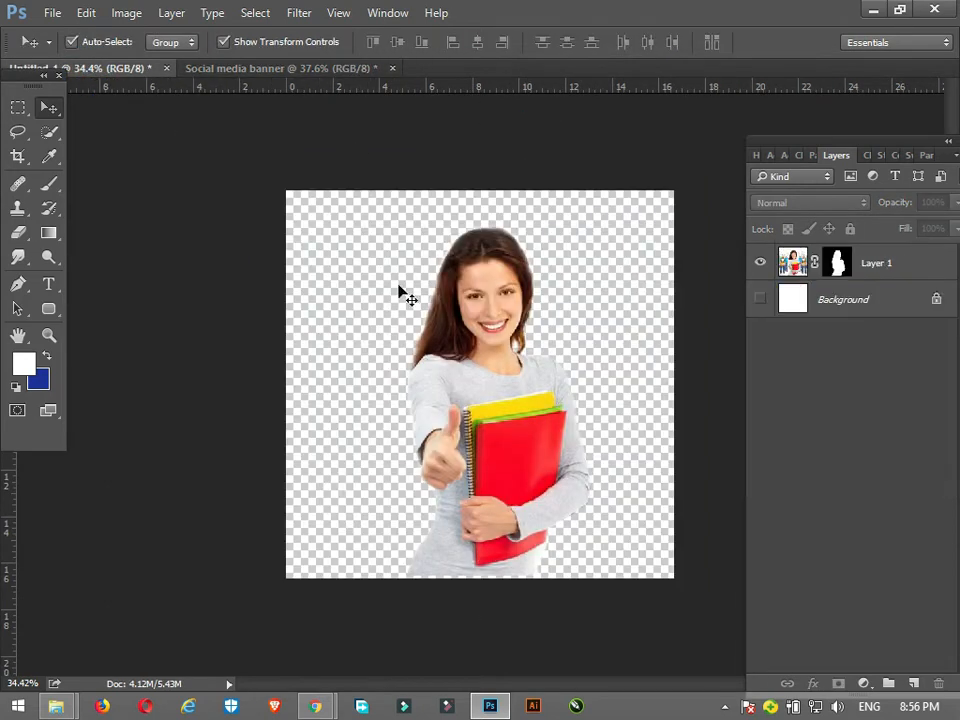
drag(482, 290, 369, 298)
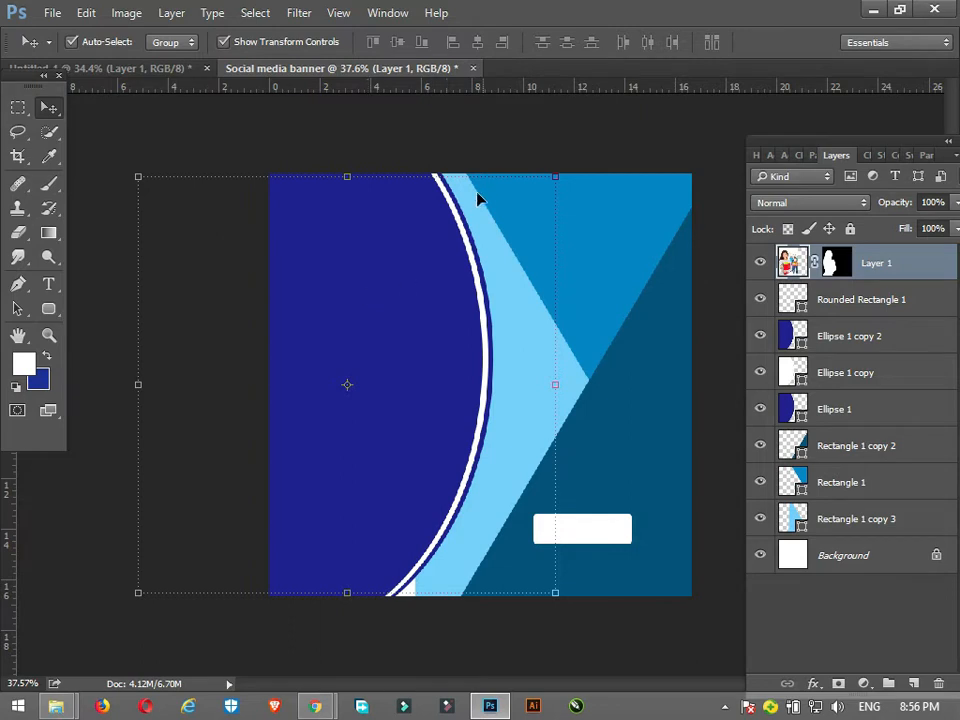
click(557, 129)
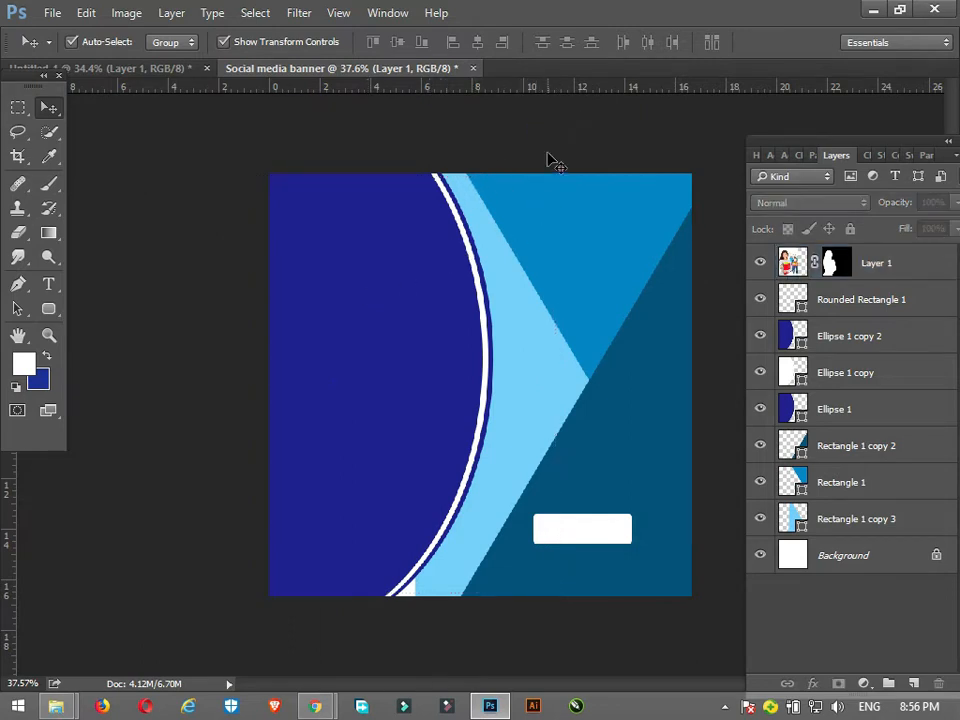
drag(360, 290, 354, 270)
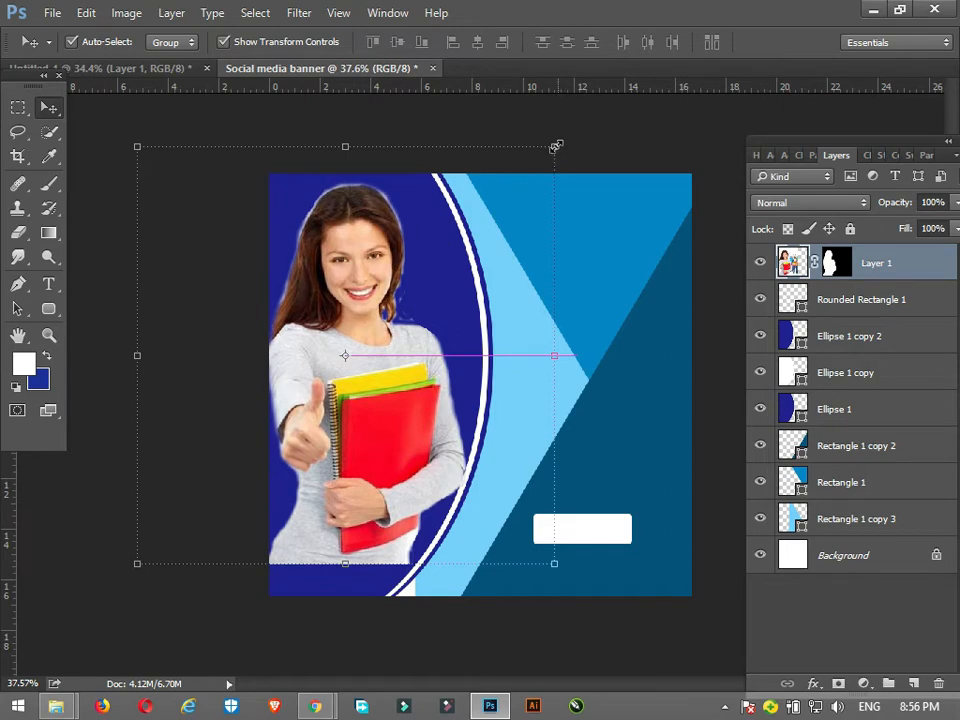
drag(557, 146, 591, 111)
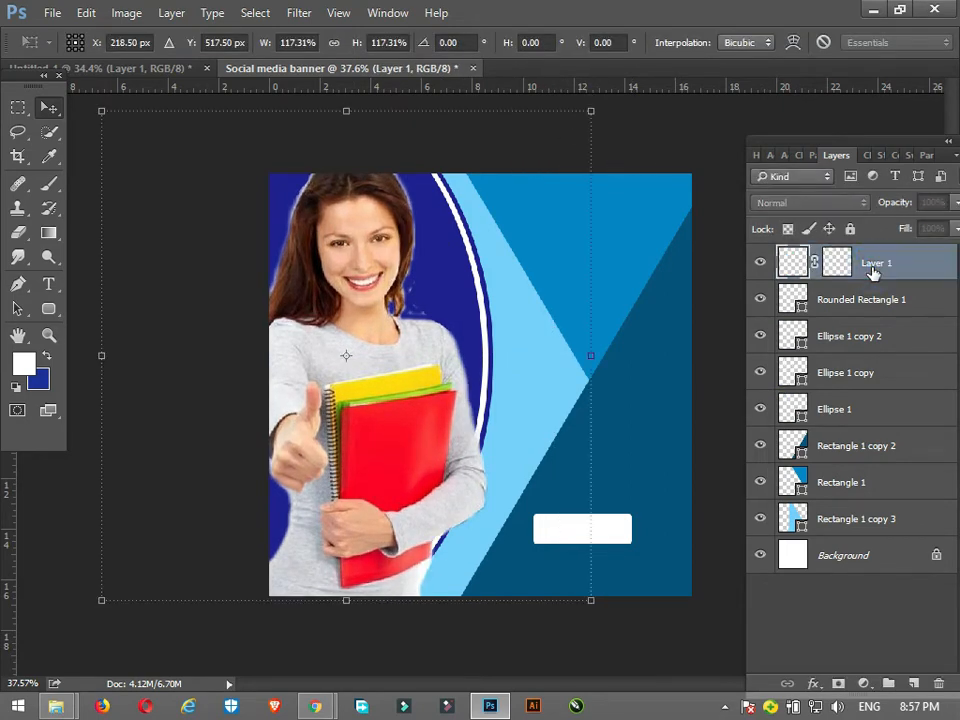
key(Return)
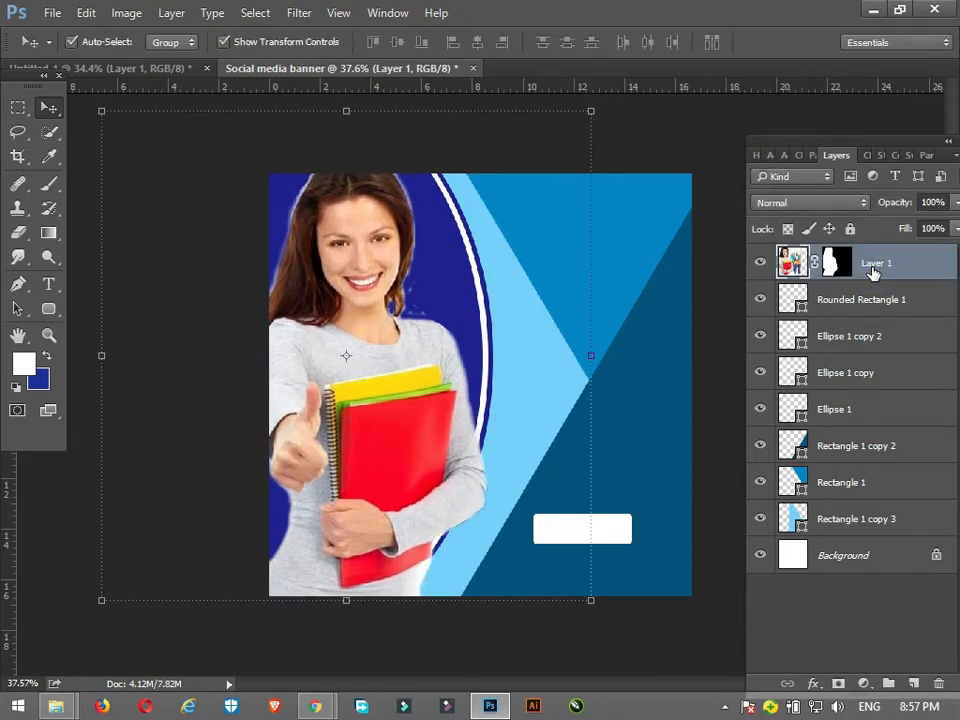
right_click(878, 273)
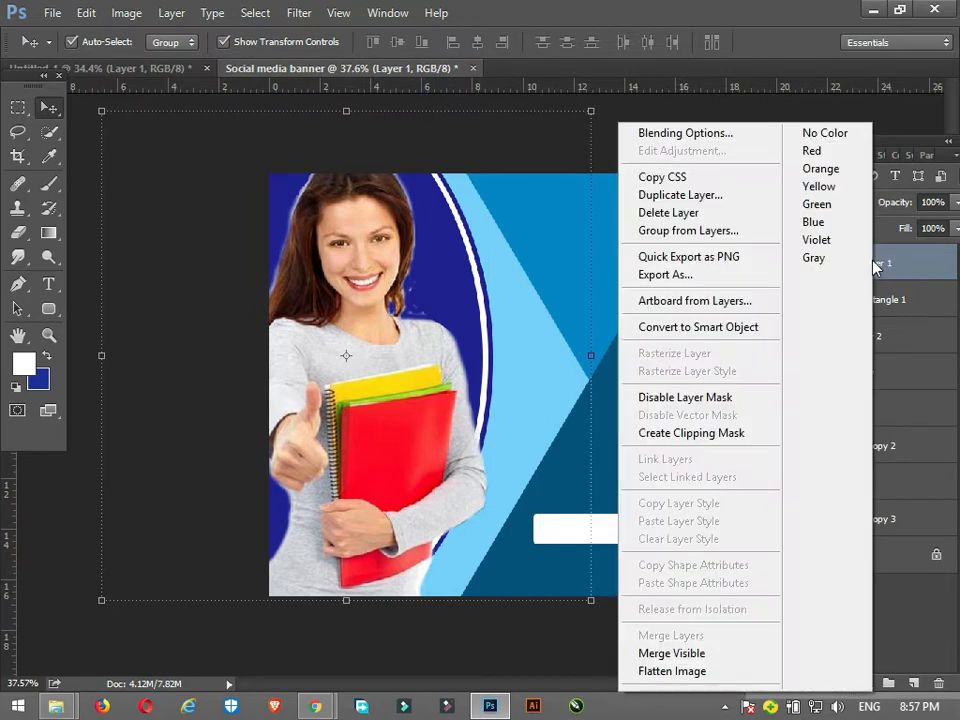
click(715, 433)
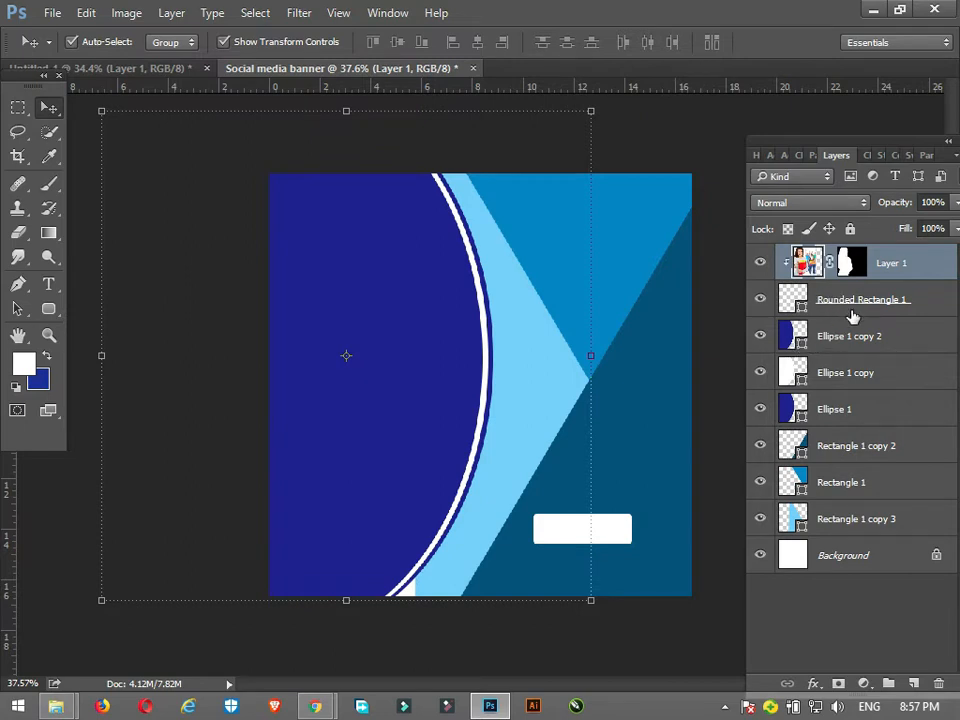
key(ctrl+z)
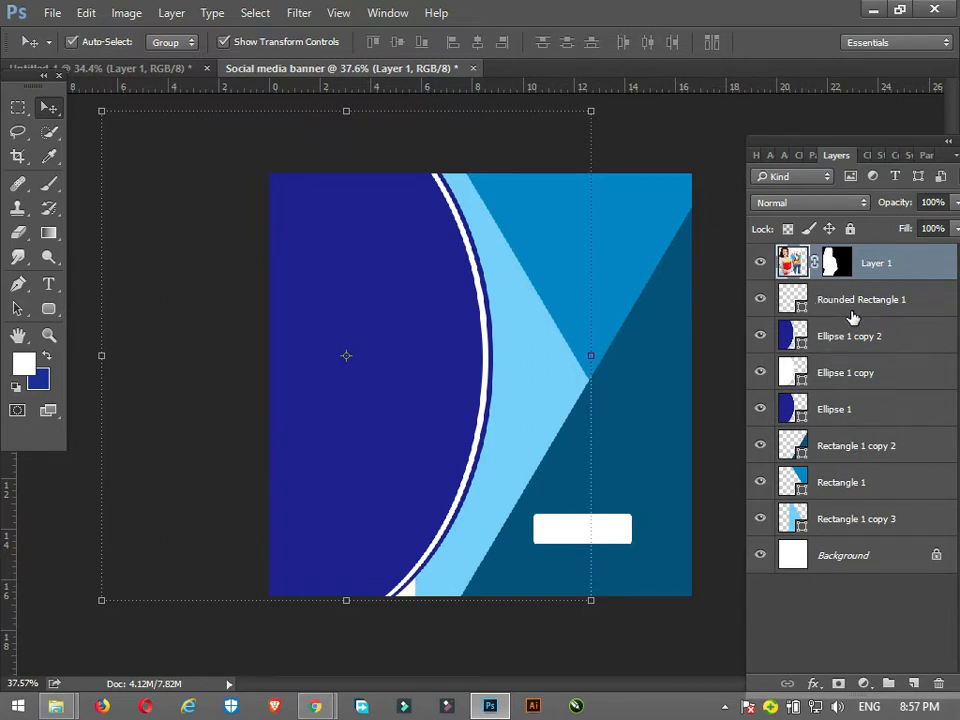
Step: Hide the Rounded Rectangle 1 layer and move Layer 1 below it, directly above Ellipse 1 copy 2
click(846, 300)
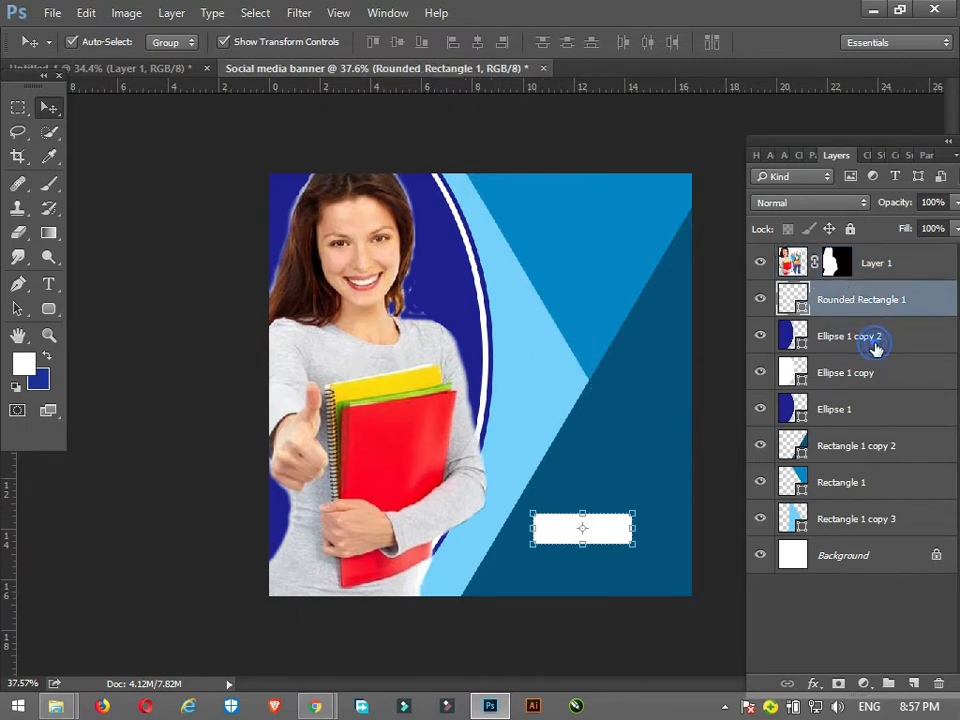
click(793, 339)
click(786, 303)
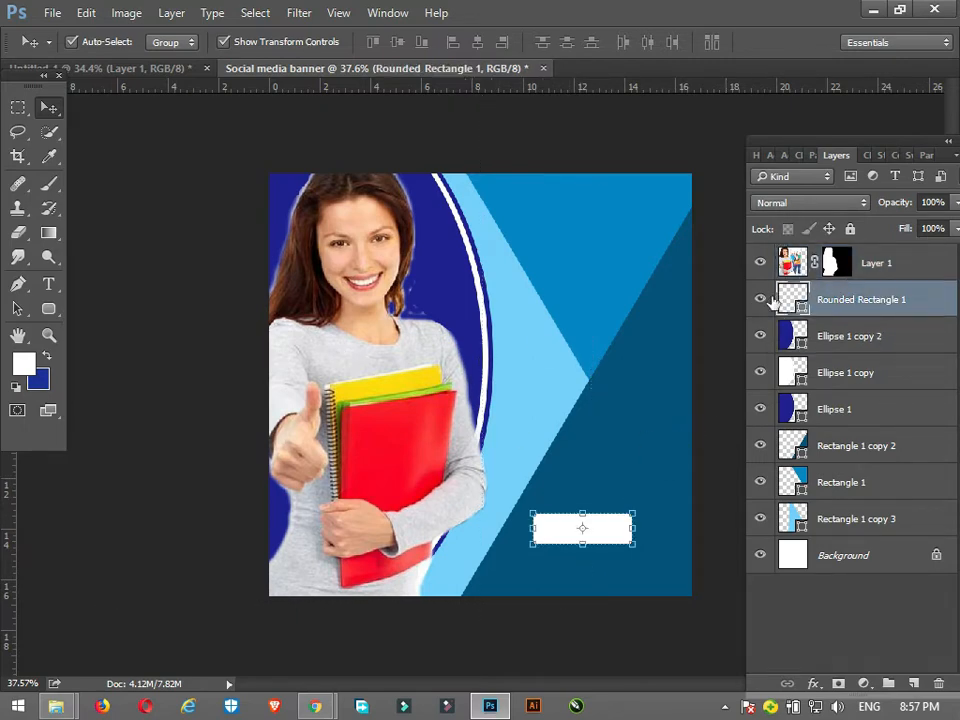
click(760, 299)
drag(857, 265, 860, 303)
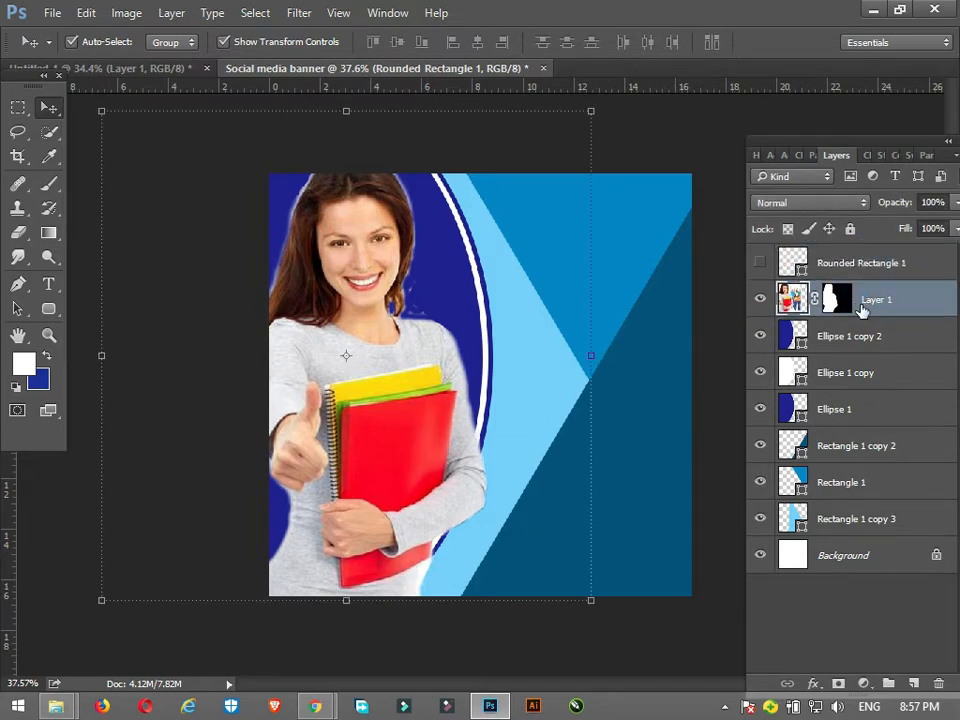
Step: Clip the woman's Layer 1 to the Ellipse 1 copy 2 shape and dismiss the browser notification
right_click(866, 311)
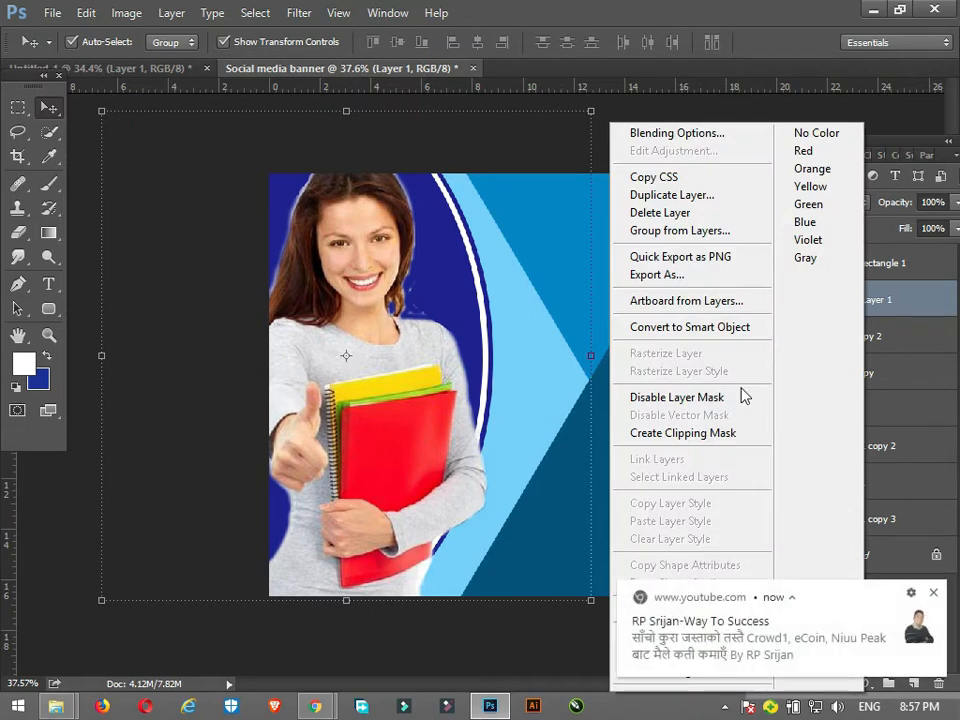
click(710, 438)
click(933, 592)
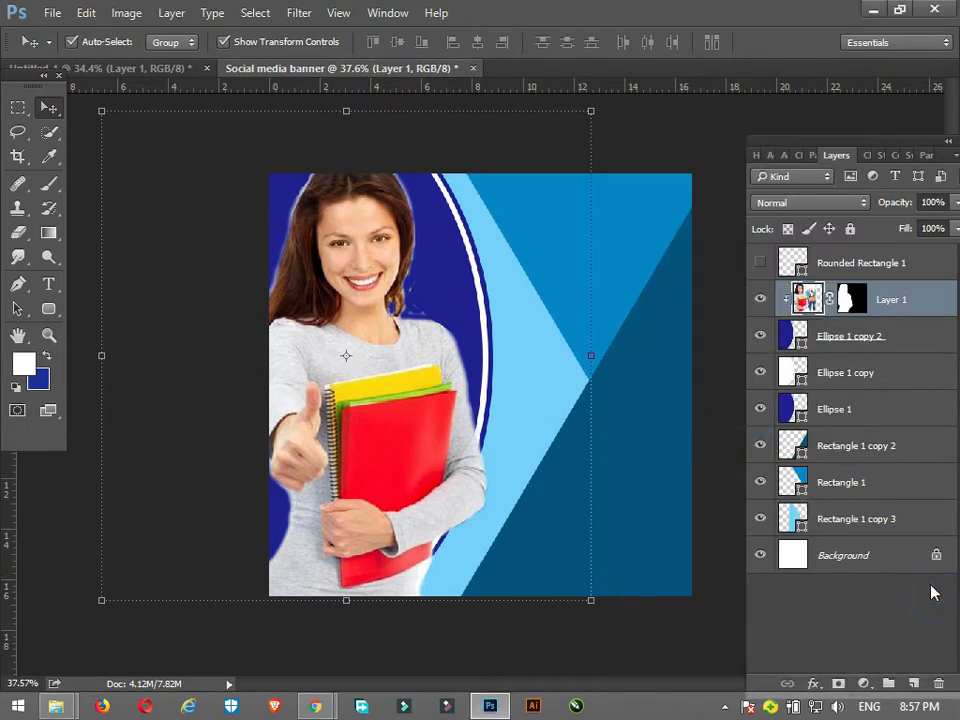
Step: Shift the clipped woman photo slightly up and left, and scale it to about 104% to fill the ellipse's lower edge
drag(435, 374, 422, 366)
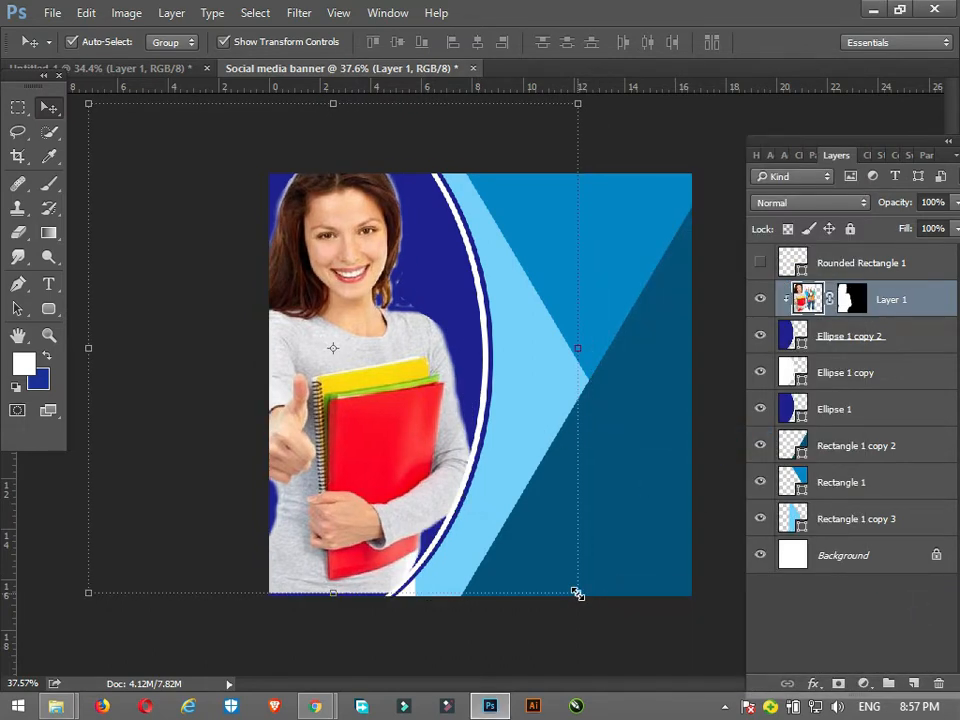
mouse_move(579, 598)
mouse_down()
mouse_move(596, 628)
mouse_move(572, 620)
mouse_up()
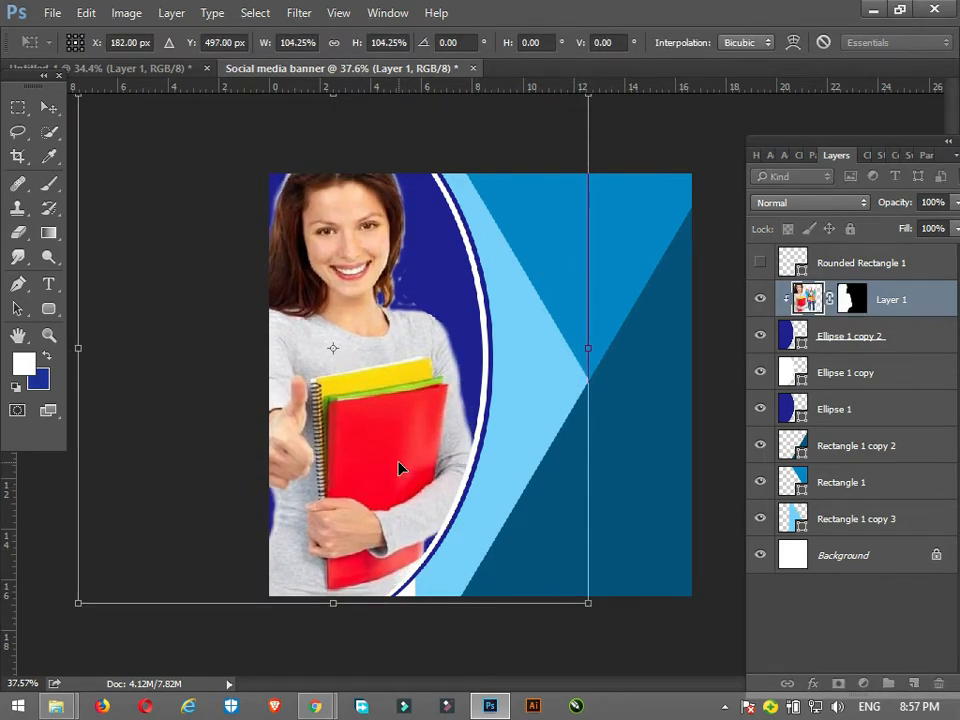
key(Return)
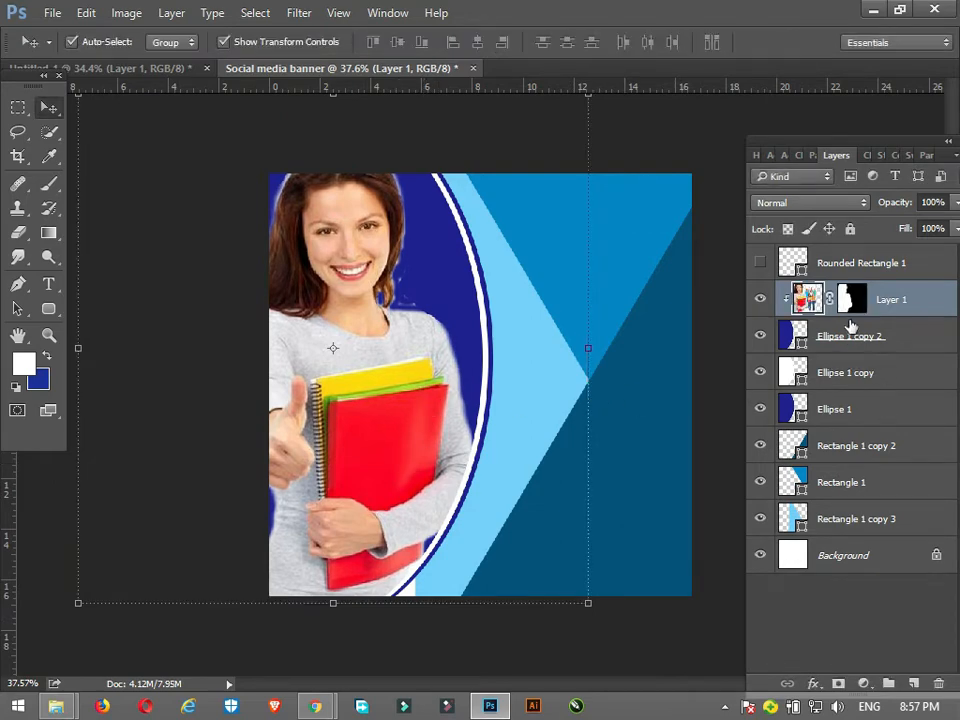
Step: Add a Gradient Overlay to the Ellipse 1 copy 2 layer using the Black, White gradient preset
scroll(396, 273, up, 3)
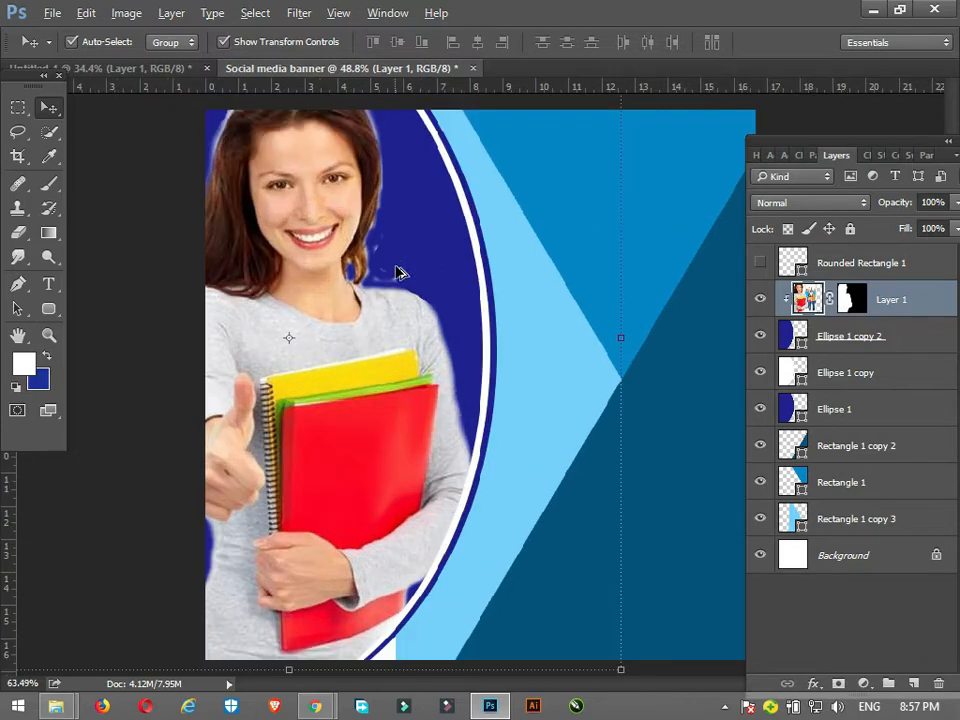
scroll(396, 280, up, 3)
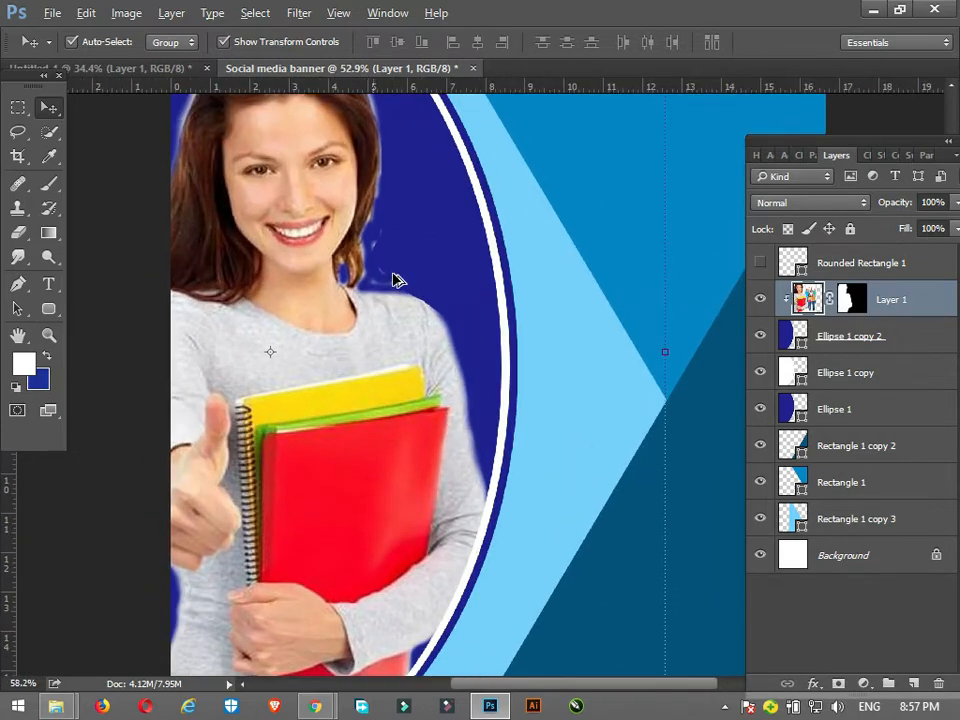
scroll(396, 280, down, 7)
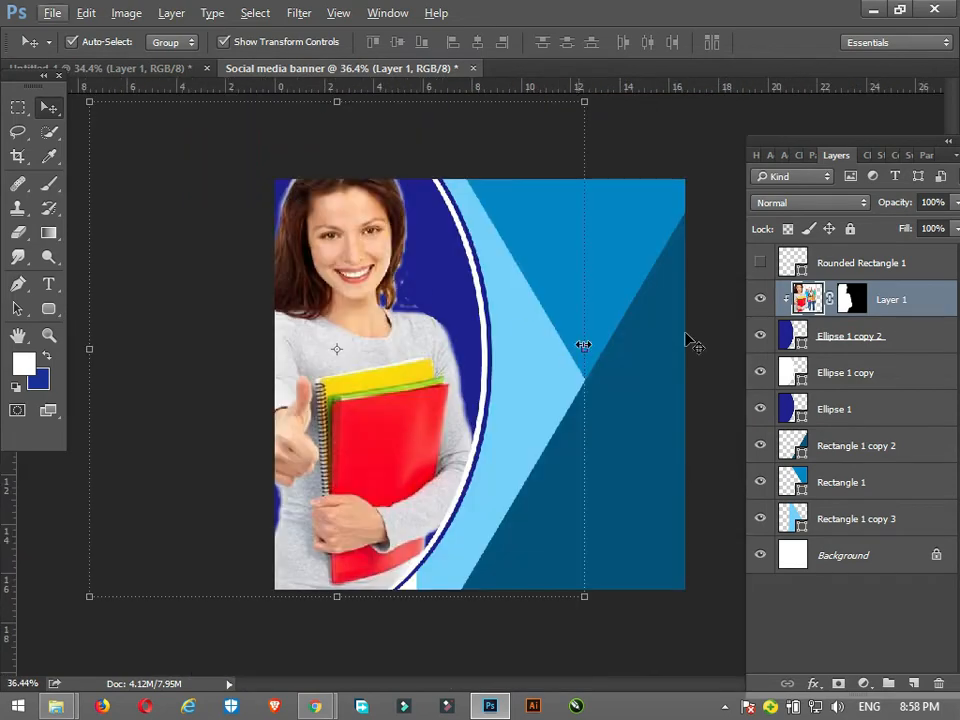
click(826, 338)
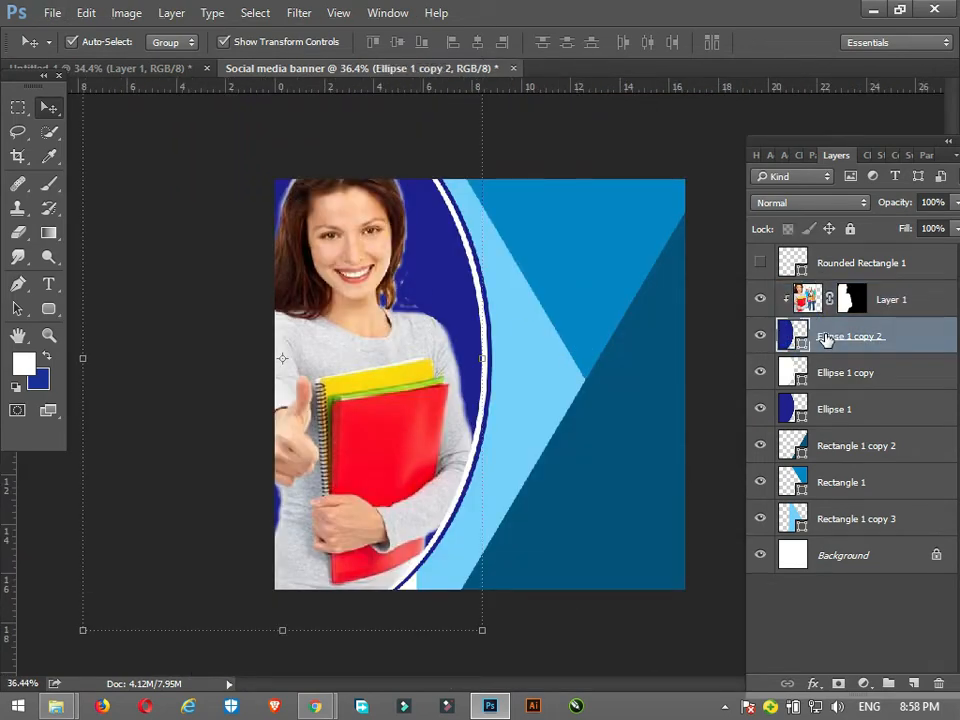
click(815, 680)
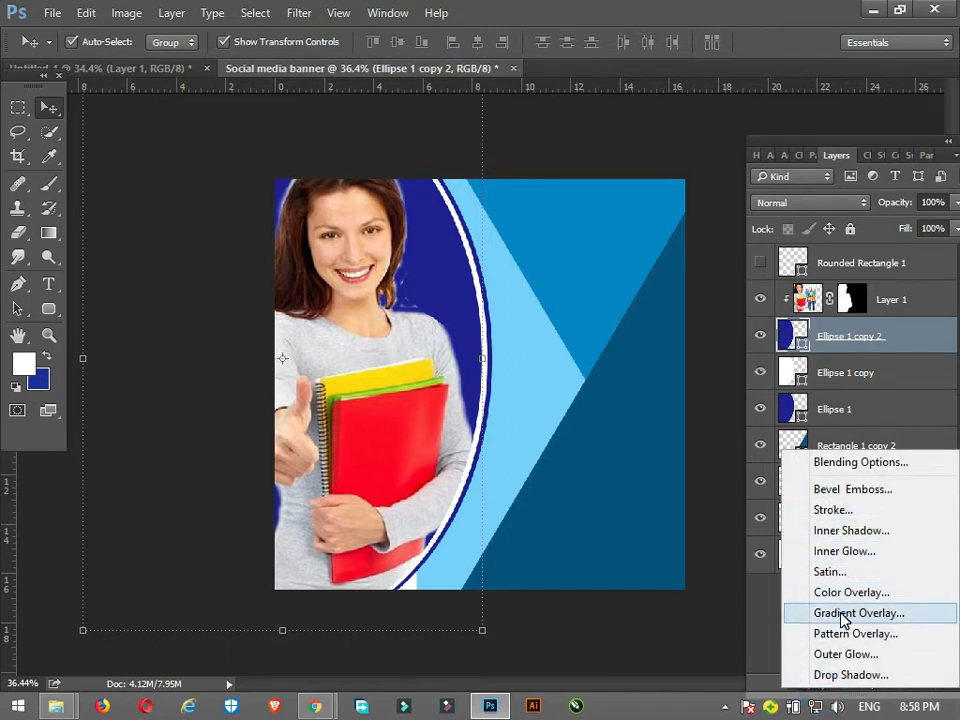
click(843, 614)
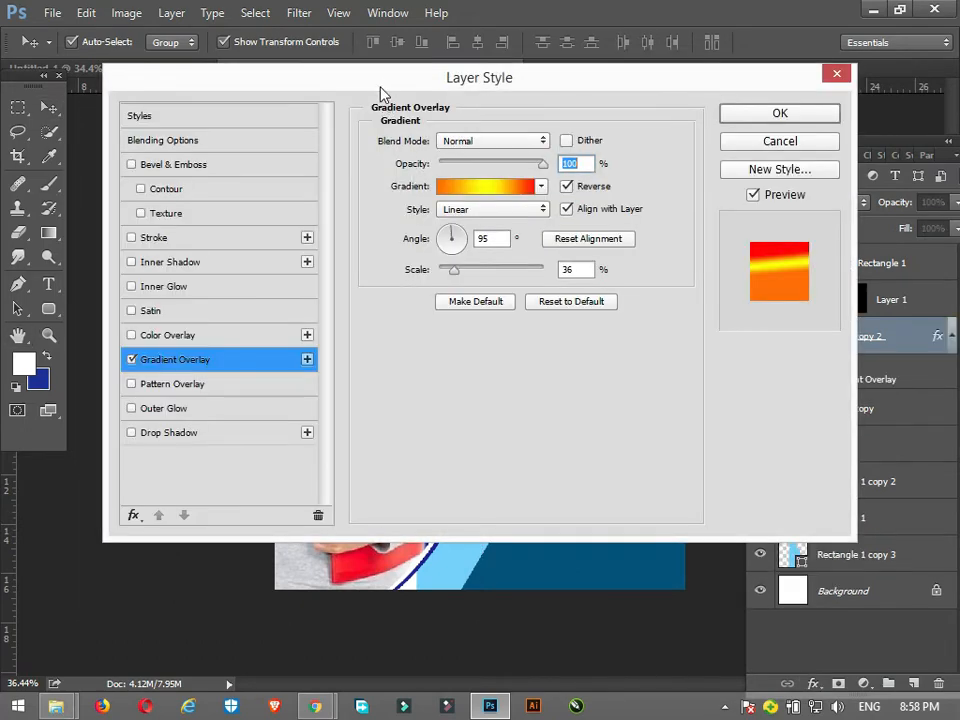
drag(380, 93, 727, 407)
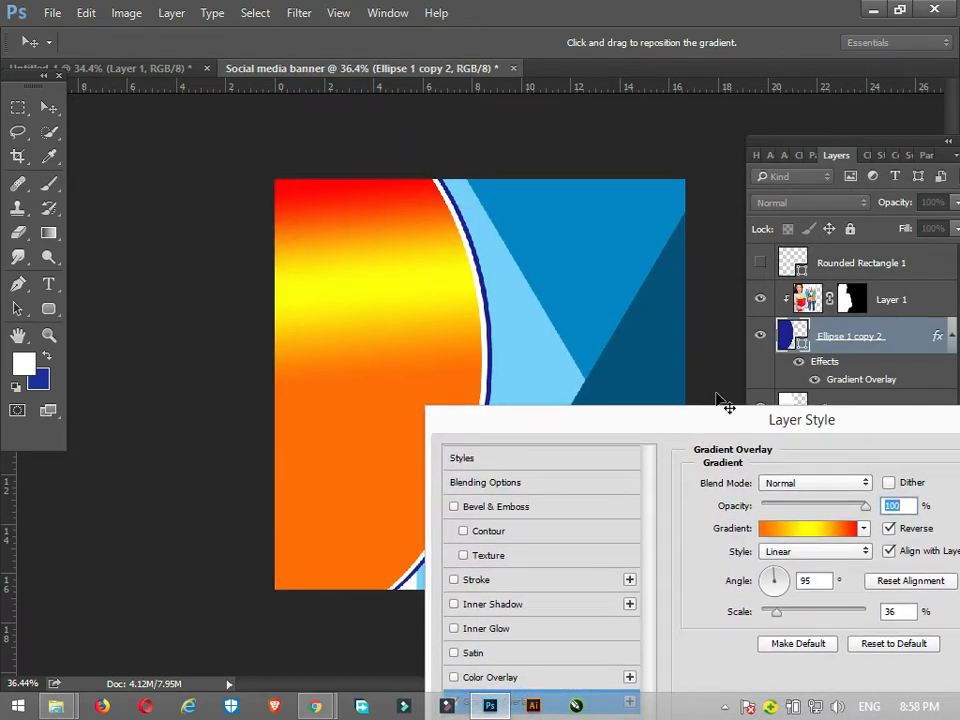
drag(818, 443, 814, 372)
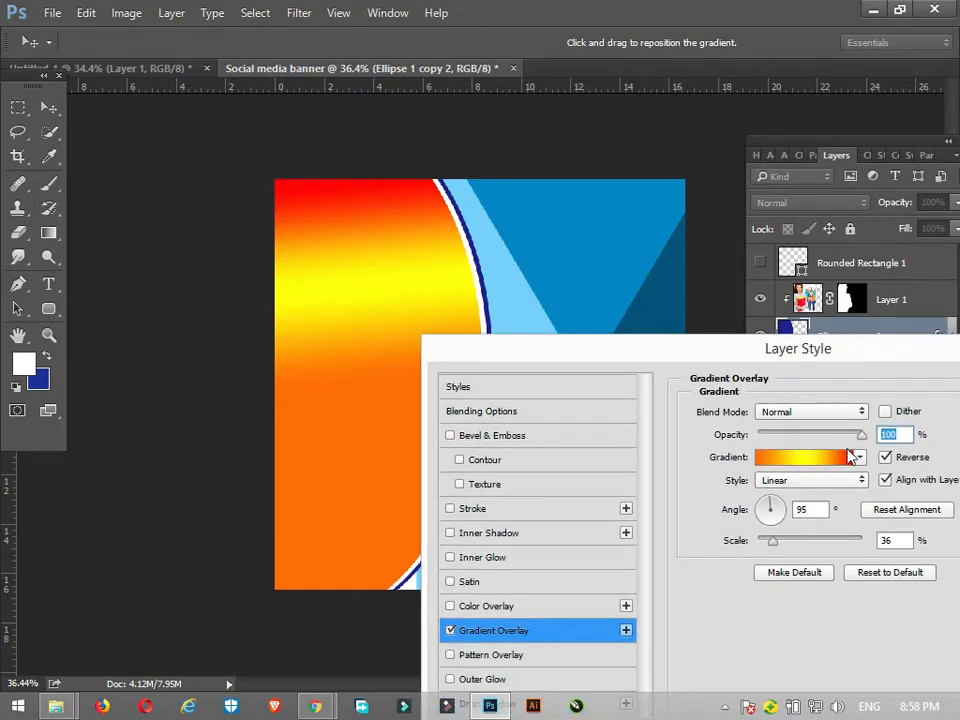
click(860, 458)
click(814, 492)
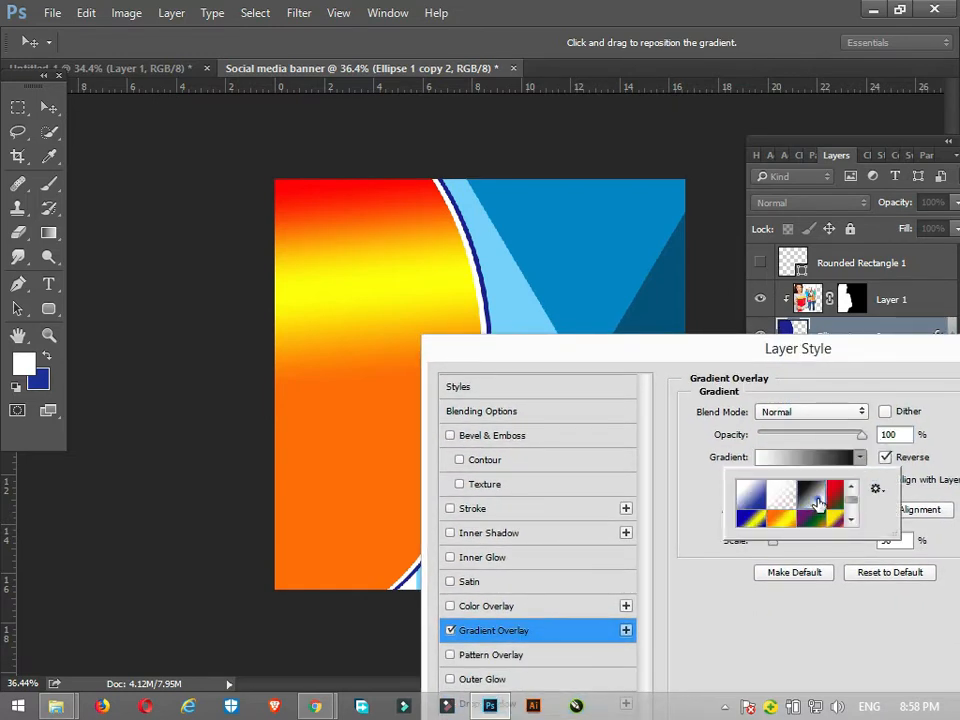
Step: Set the ellipse's gradient overlay to Radial style, 134% scale and Multiply blend mode
drag(795, 352, 756, 321)
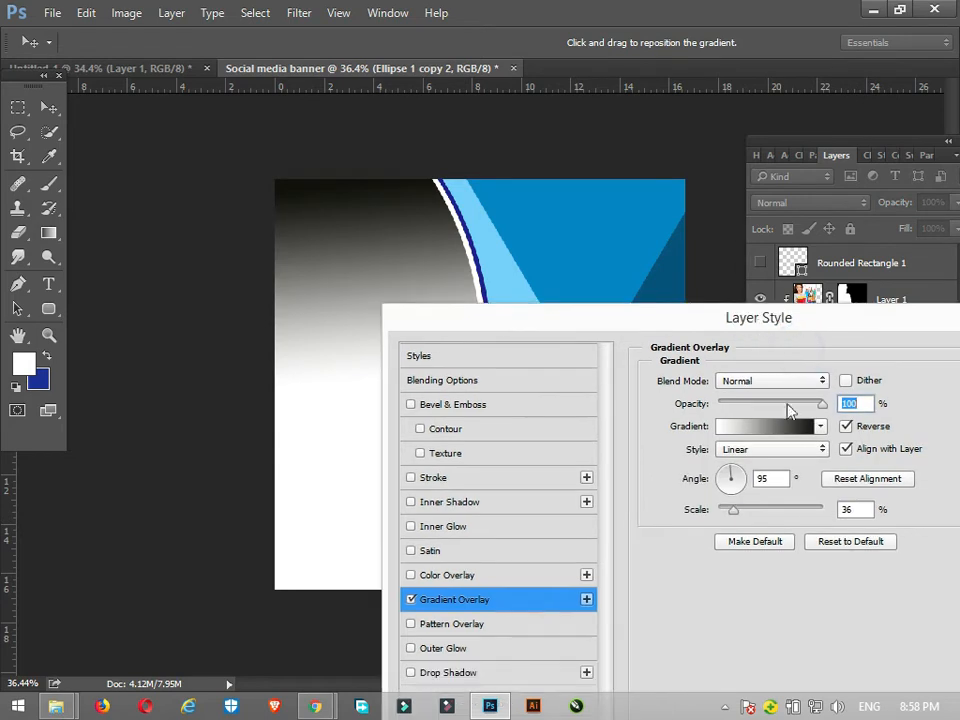
click(761, 449)
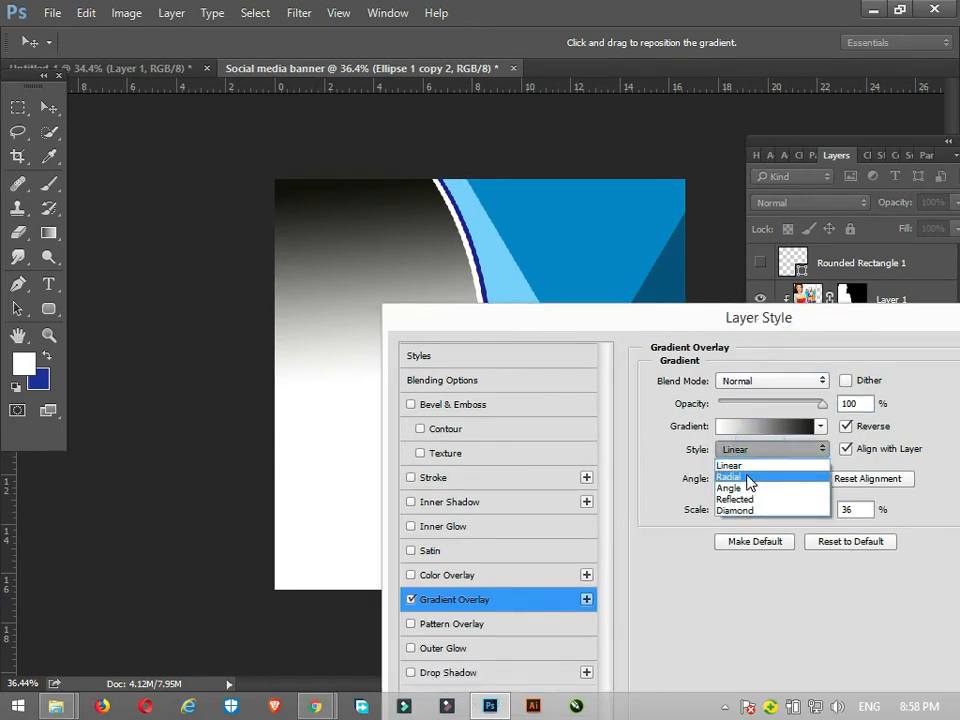
click(750, 482)
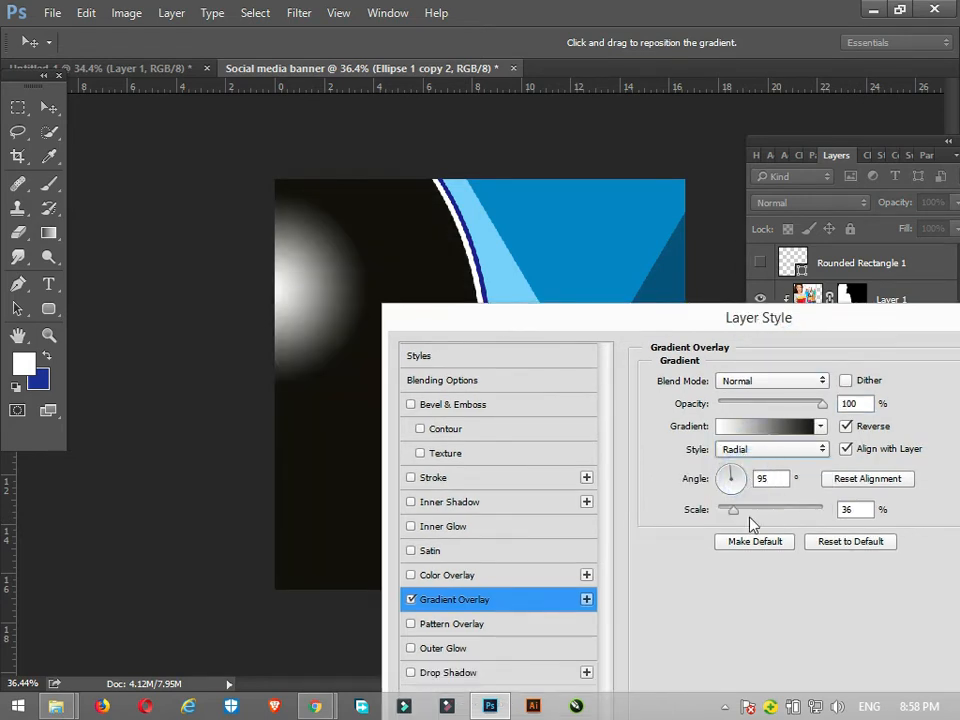
drag(769, 519, 810, 510)
drag(794, 328, 700, 316)
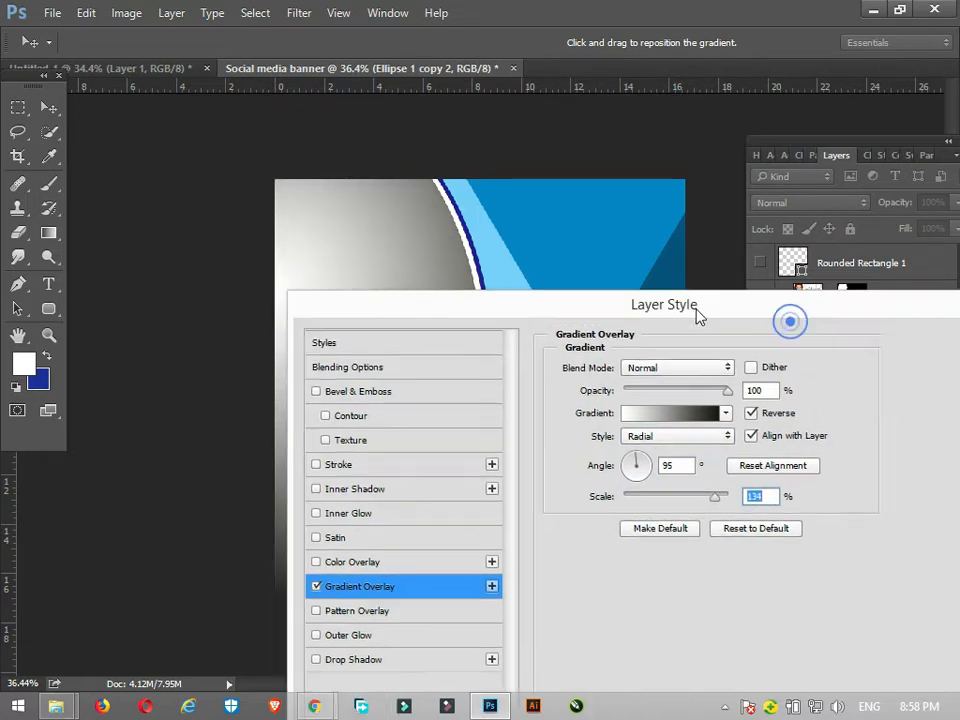
click(675, 367)
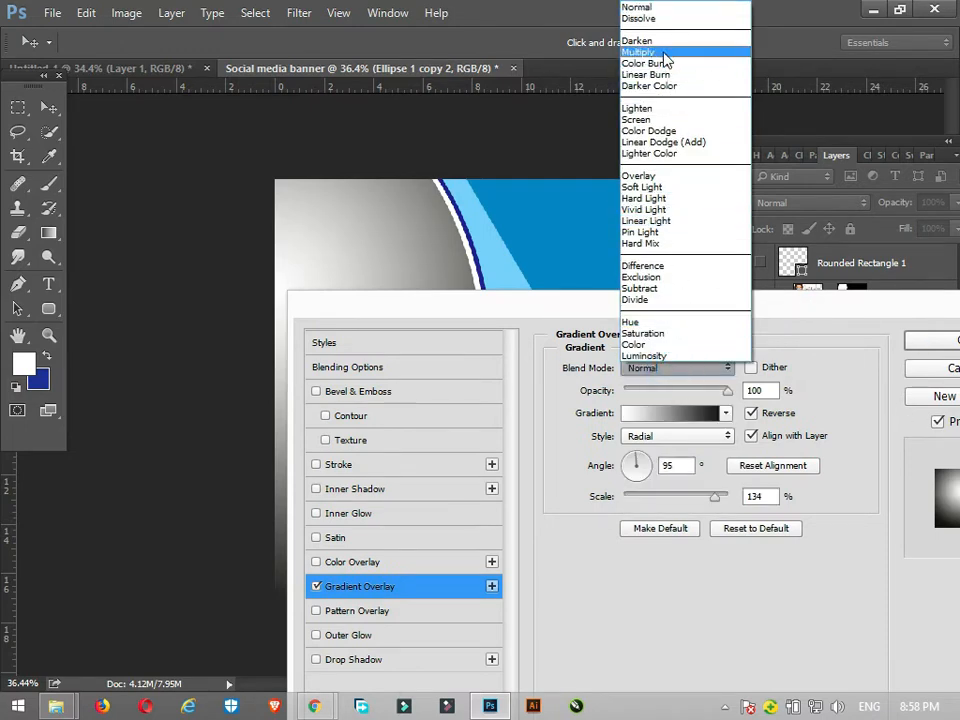
click(660, 52)
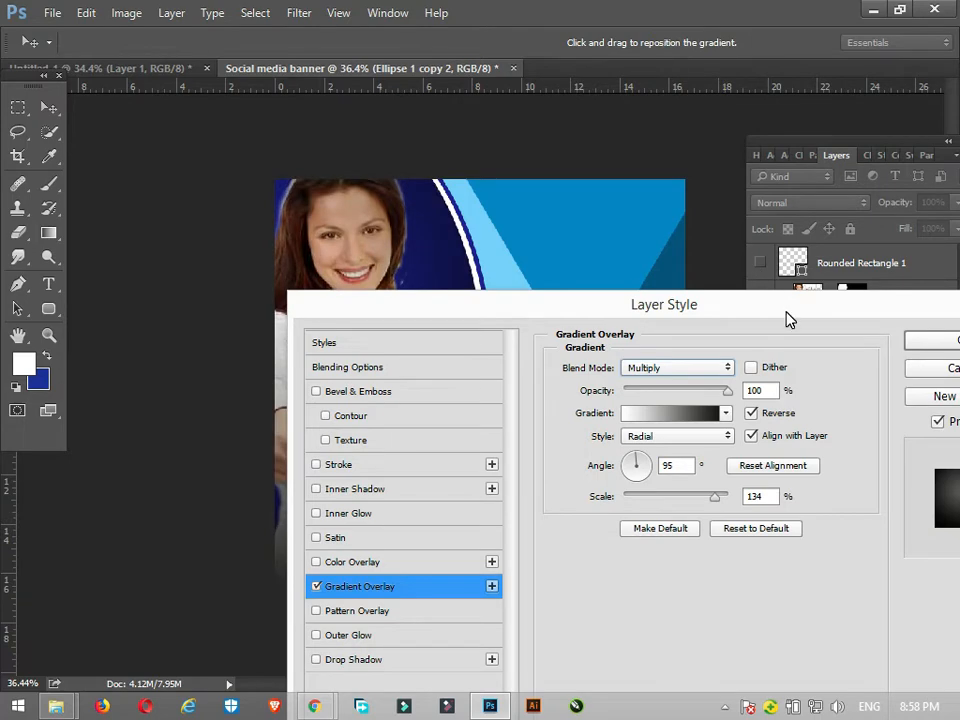
Step: Move the gradient's end opacity stop to 32% and its white color stop to 30%, and apply the layer style
drag(786, 317, 642, 437)
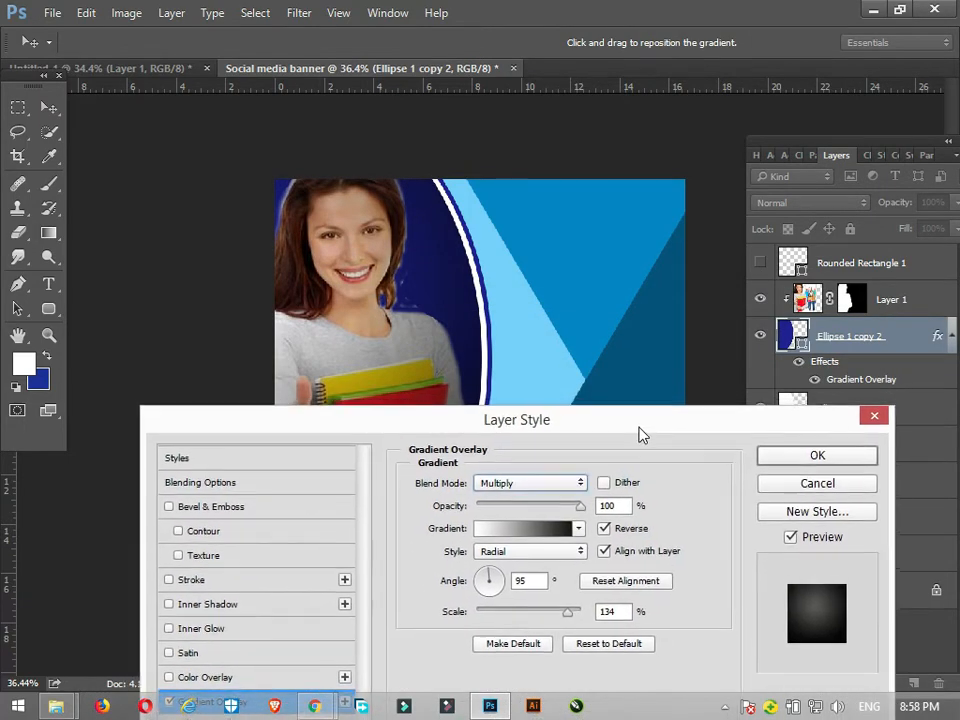
click(554, 534)
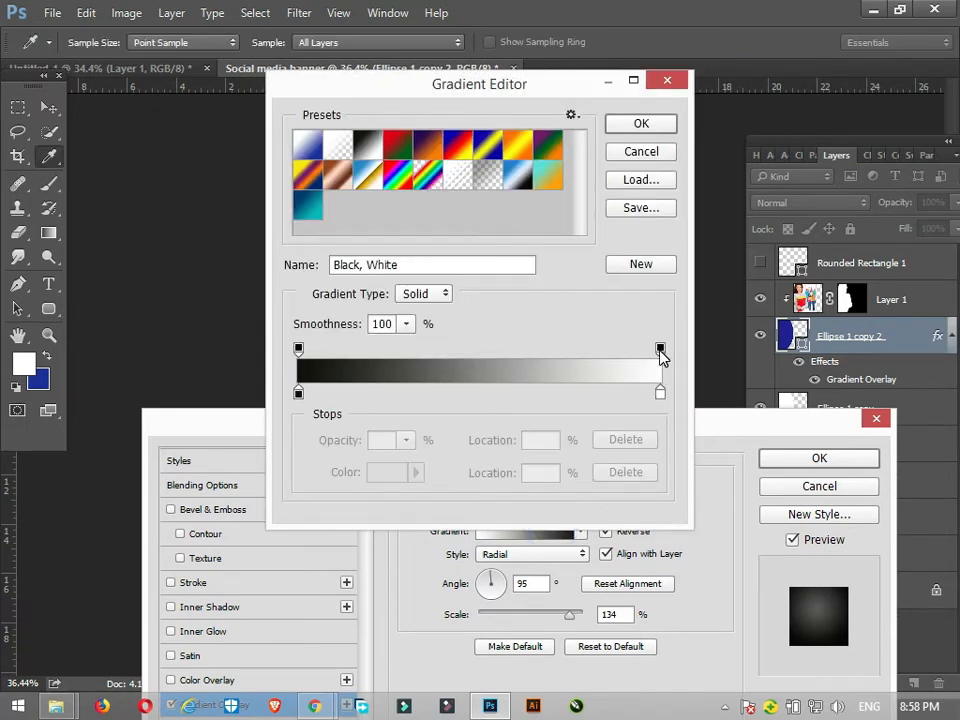
drag(660, 352, 414, 355)
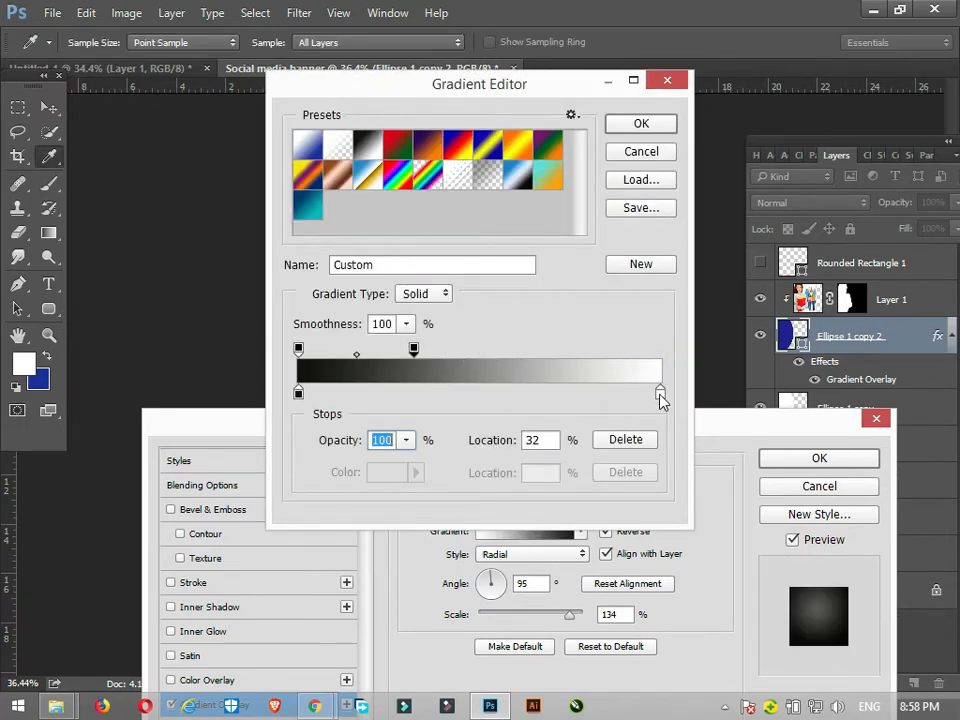
drag(660, 394, 407, 393)
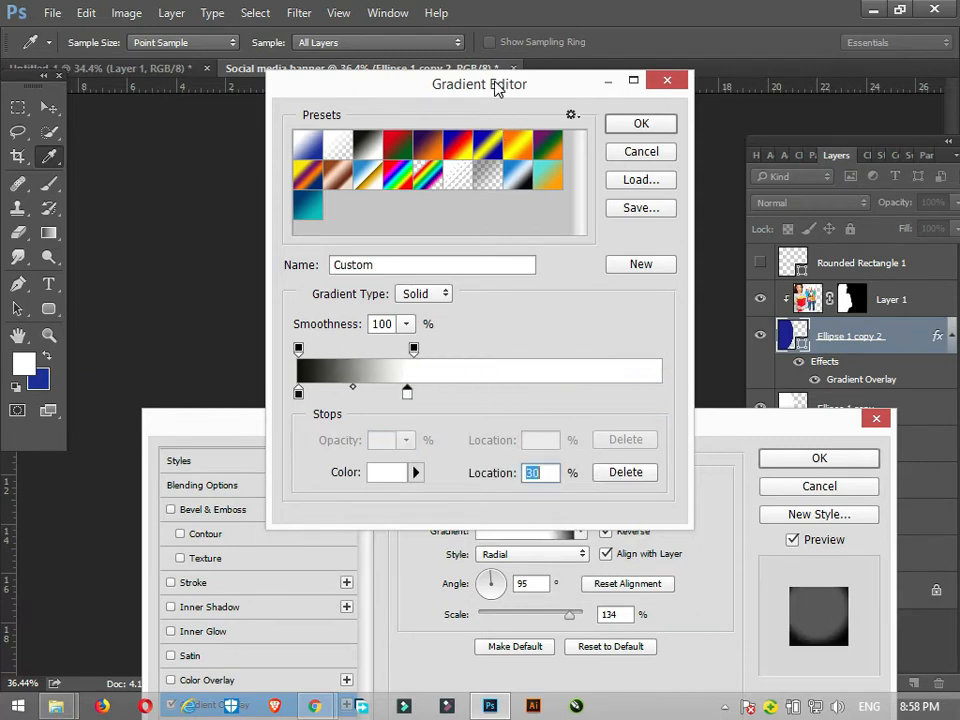
drag(497, 88, 731, 243)
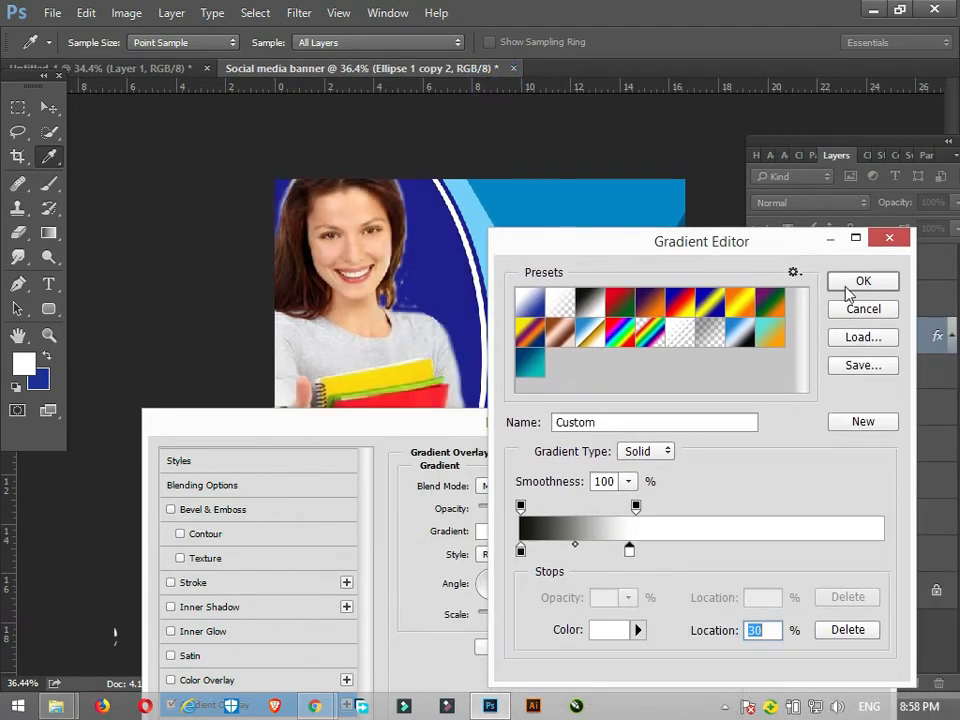
click(855, 283)
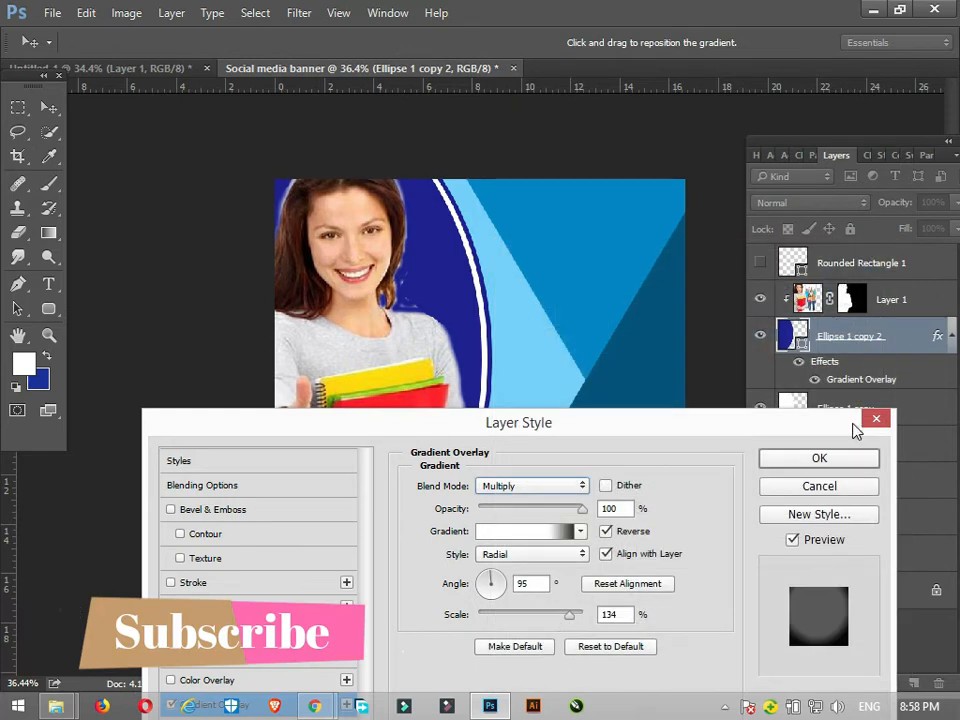
click(819, 458)
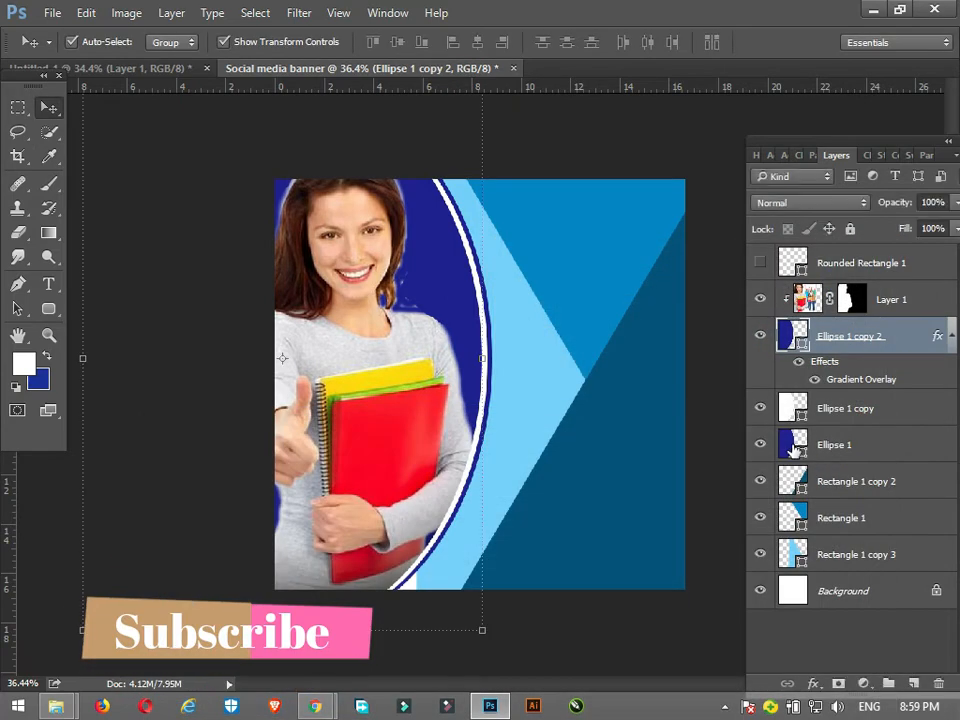
Step: Lower the Rectangle 1 layer's opacity to 78% and its fill to 73%
scroll(568, 346, down, 3)
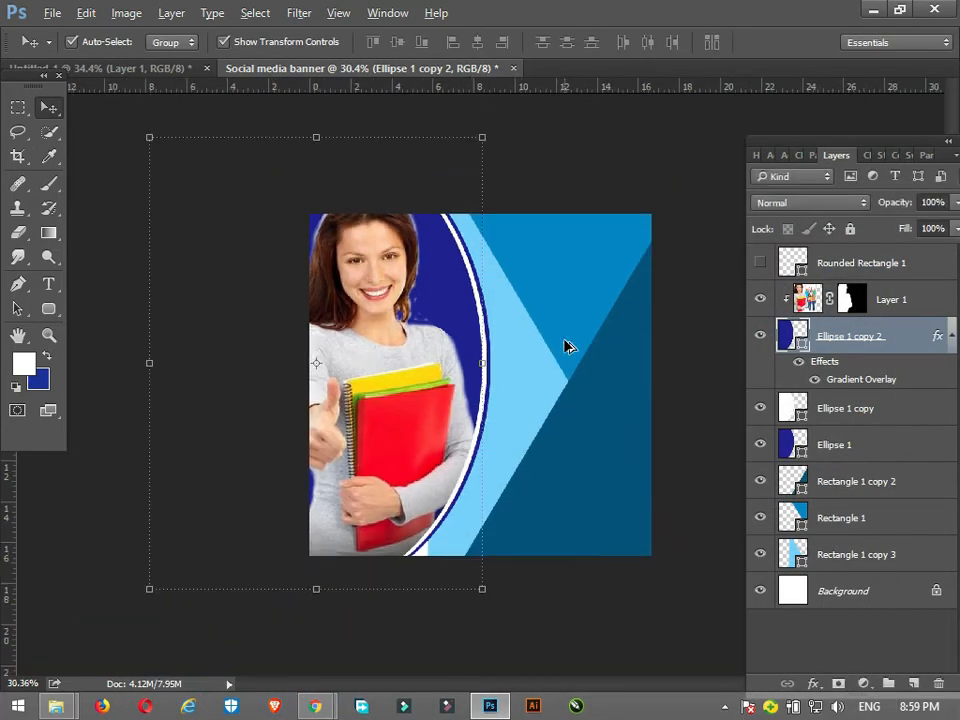
click(585, 333)
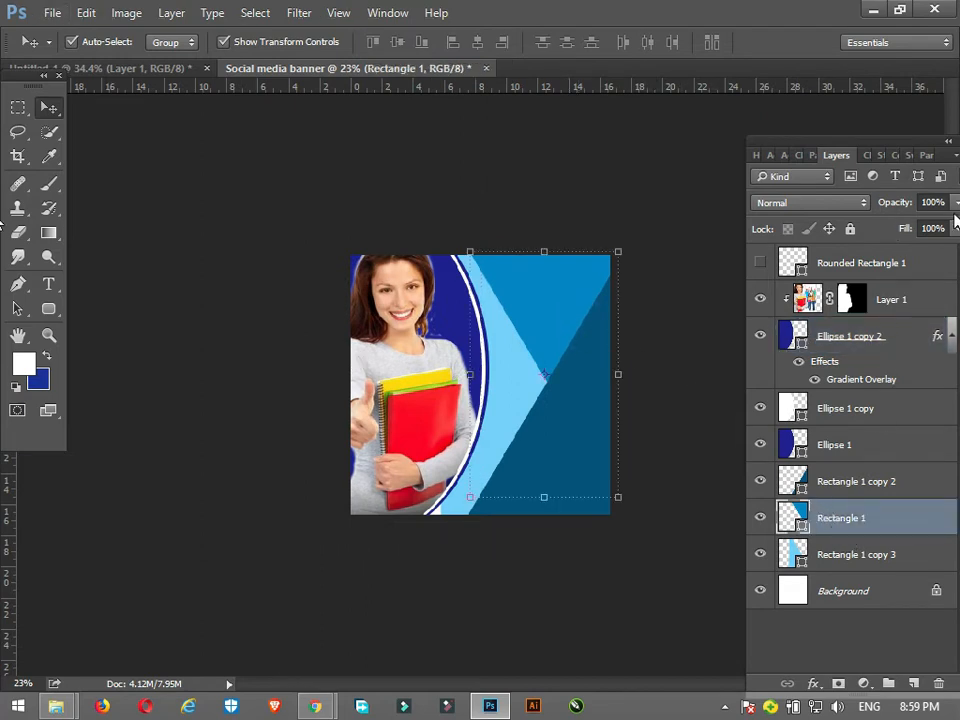
drag(956, 228, 932, 228)
click(957, 203)
click(957, 203)
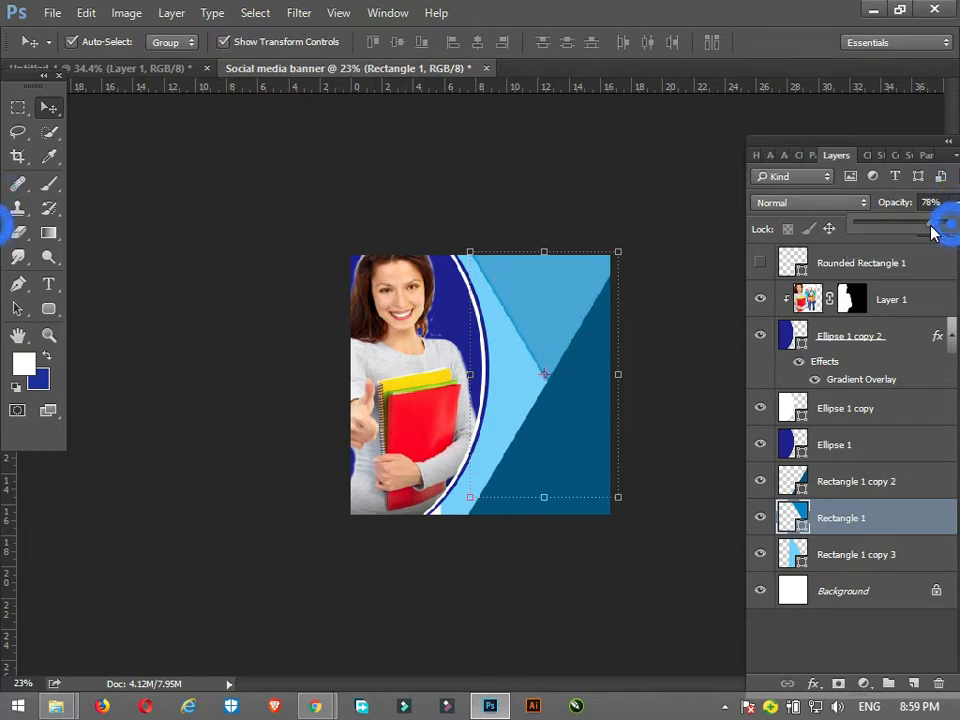
Step: Lower the Rectangle 1 copy 3 layer's fill to 71% and its opacity to 67%, and deselect all layers
click(900, 553)
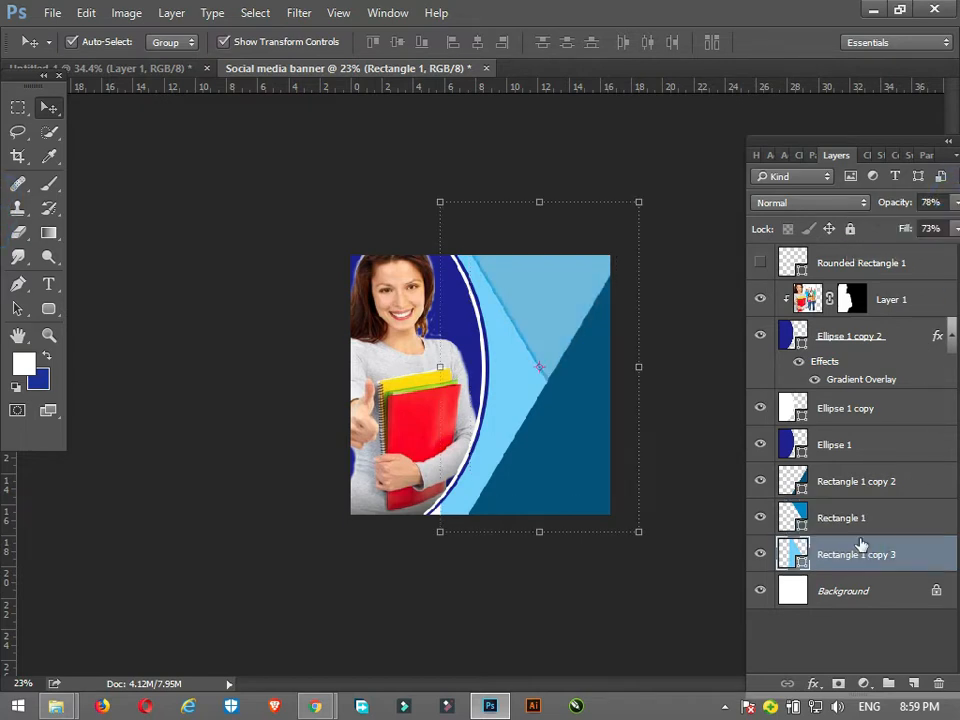
click(956, 230)
drag(952, 248, 921, 235)
click(957, 203)
click(957, 203)
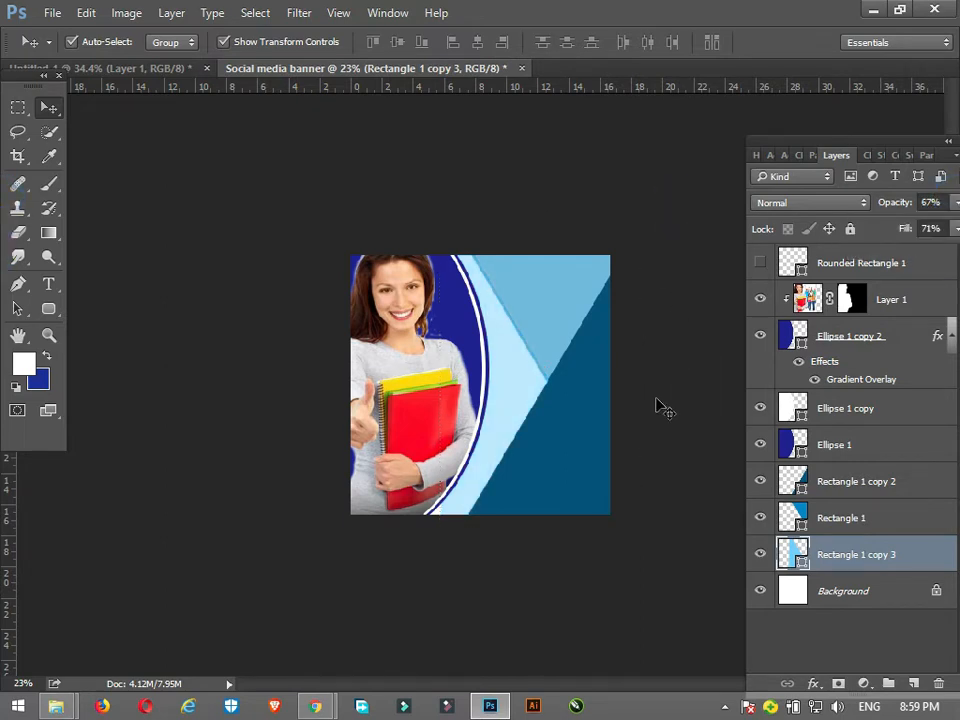
click(714, 418)
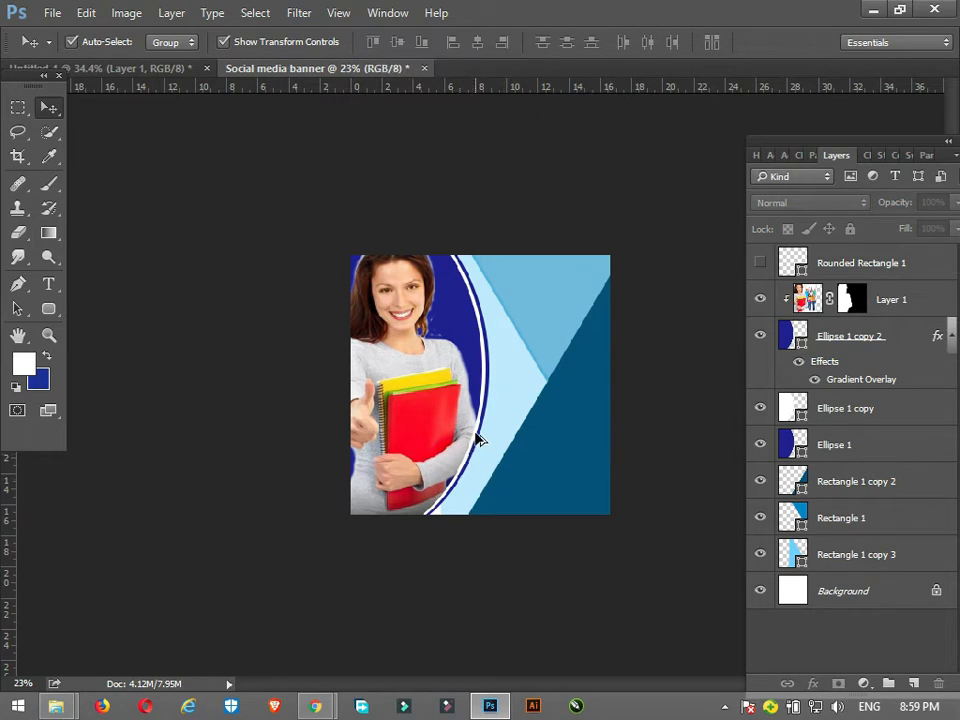
Step: Add the white text "Admission OPen" over the upper light-blue triangle in Times New Roman Bold at 173.29 pt
scroll(478, 440, up, 2)
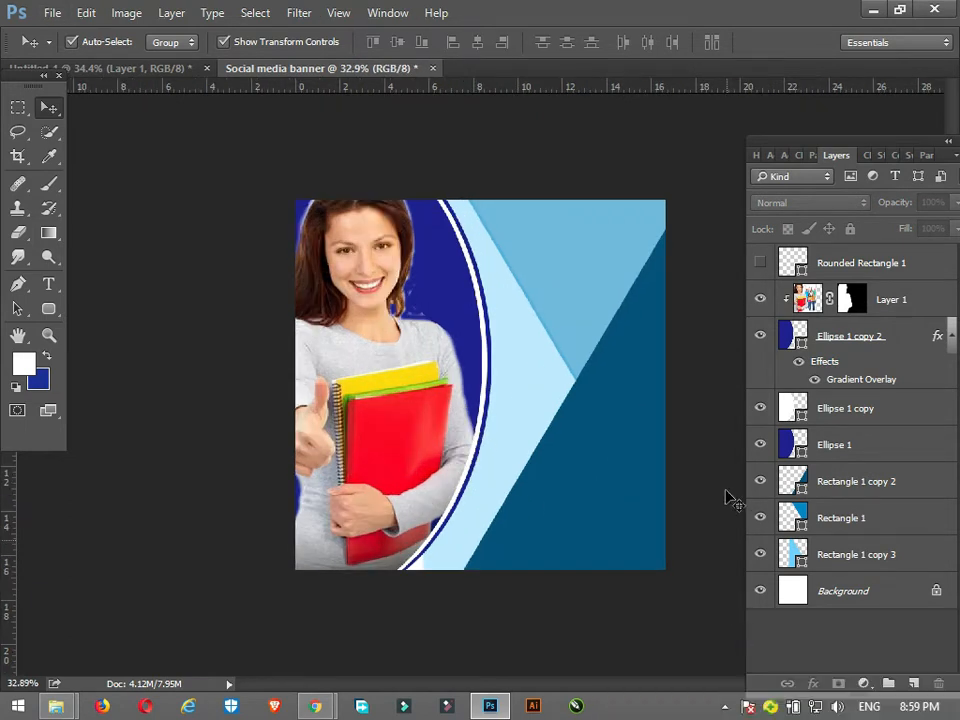
key(t)
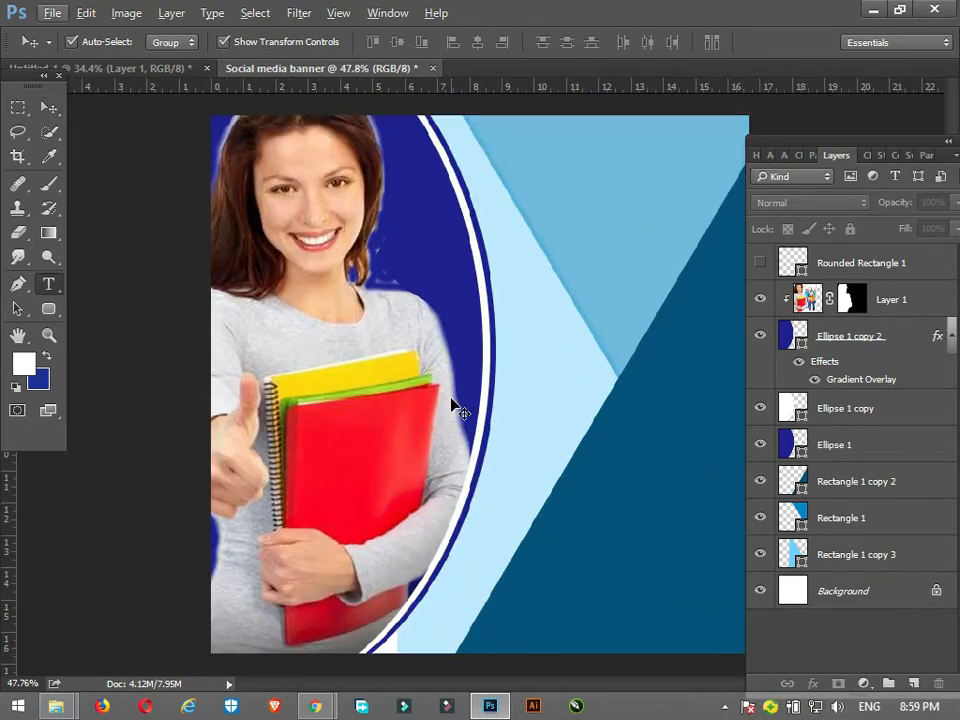
key(alt+t)
click(580, 226)
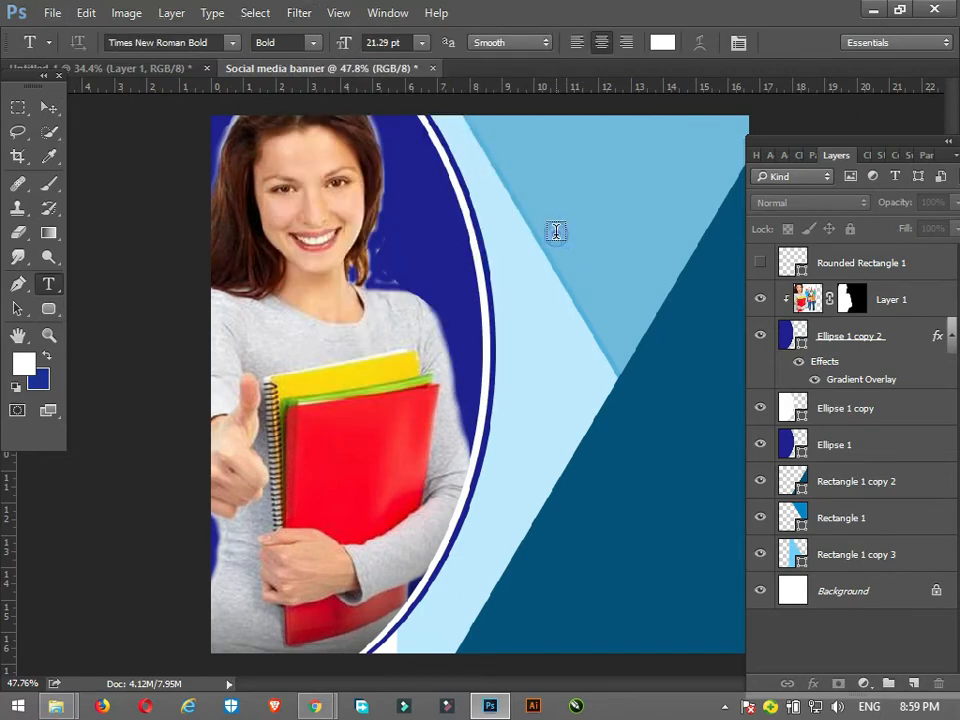
click(556, 232)
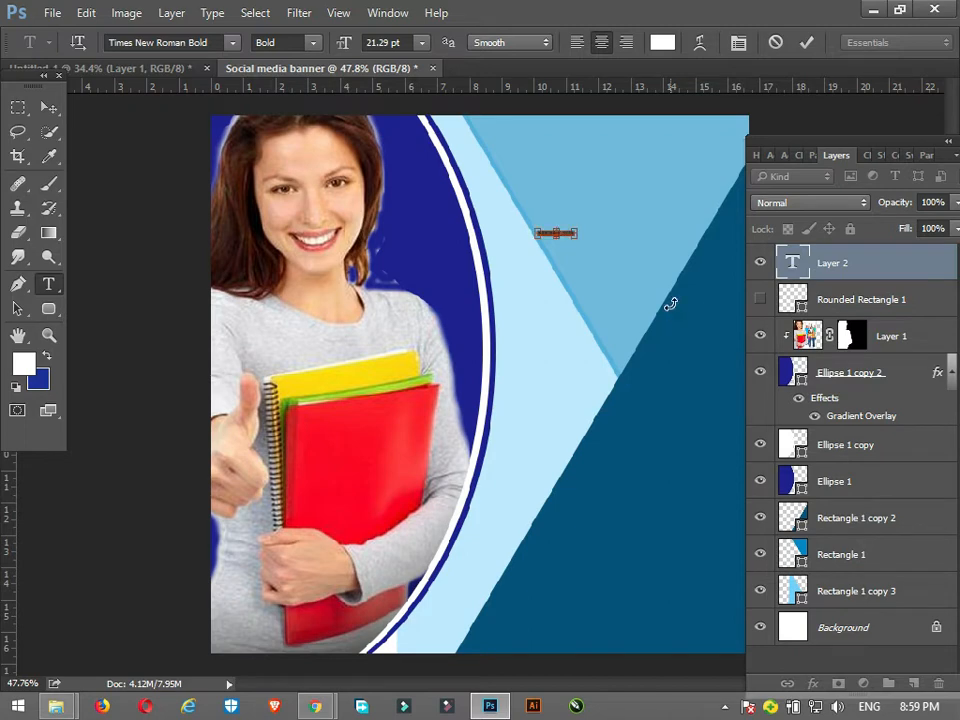
drag(330, 45, 487, 57)
Step: Delete one "s" from "Admission" in the heading and break "OPen" onto a second line
click(529, 222)
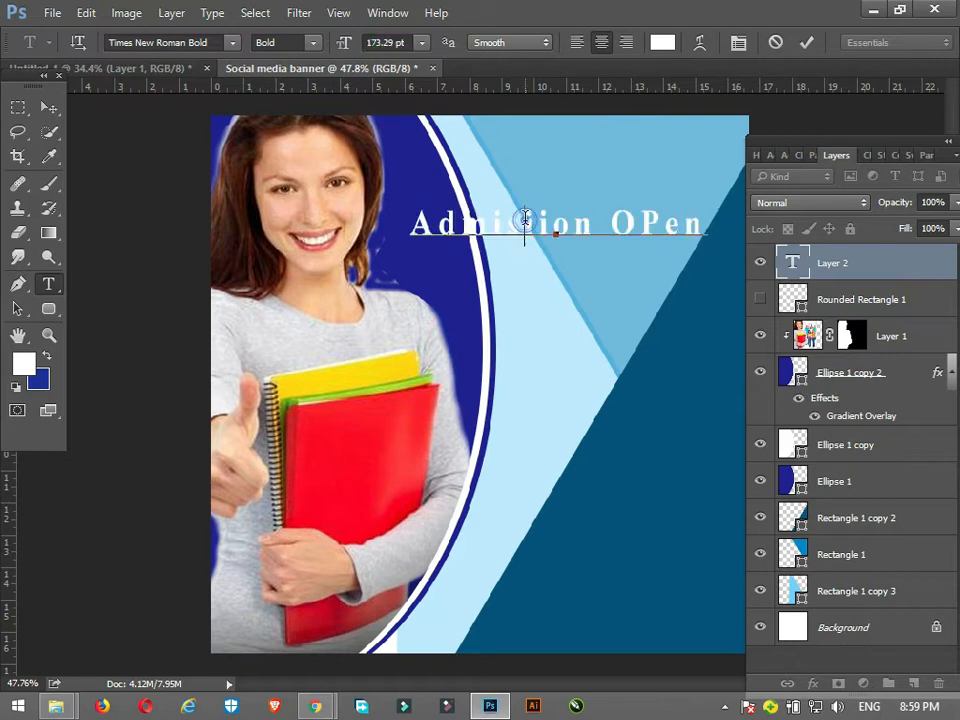
key(BackSpace)
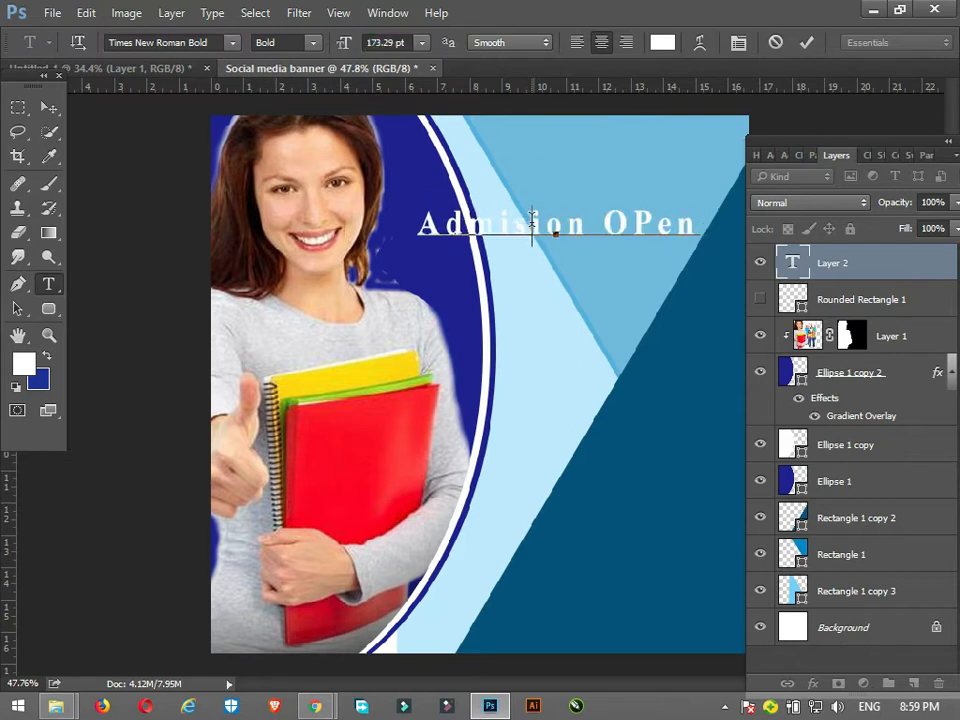
click(588, 224)
key(Return)
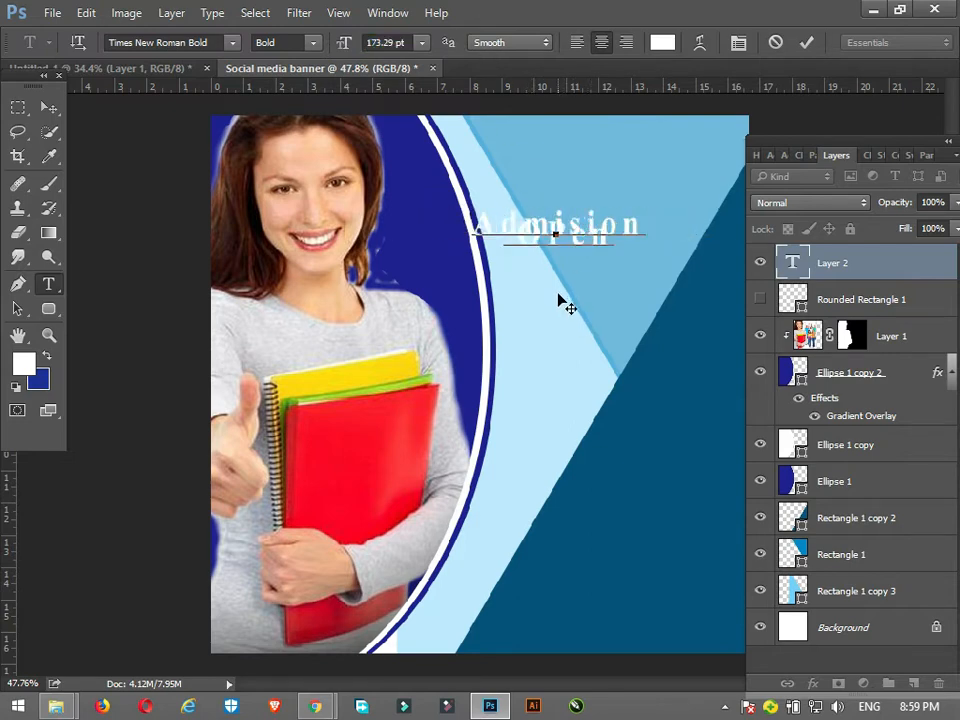
Step: Set the heading text to 260.29 pt with 120.01 pt leading and reposition it over the upper light-blue triangle
key(ctrl+a)
key(ctrl+t)
click(885, 228)
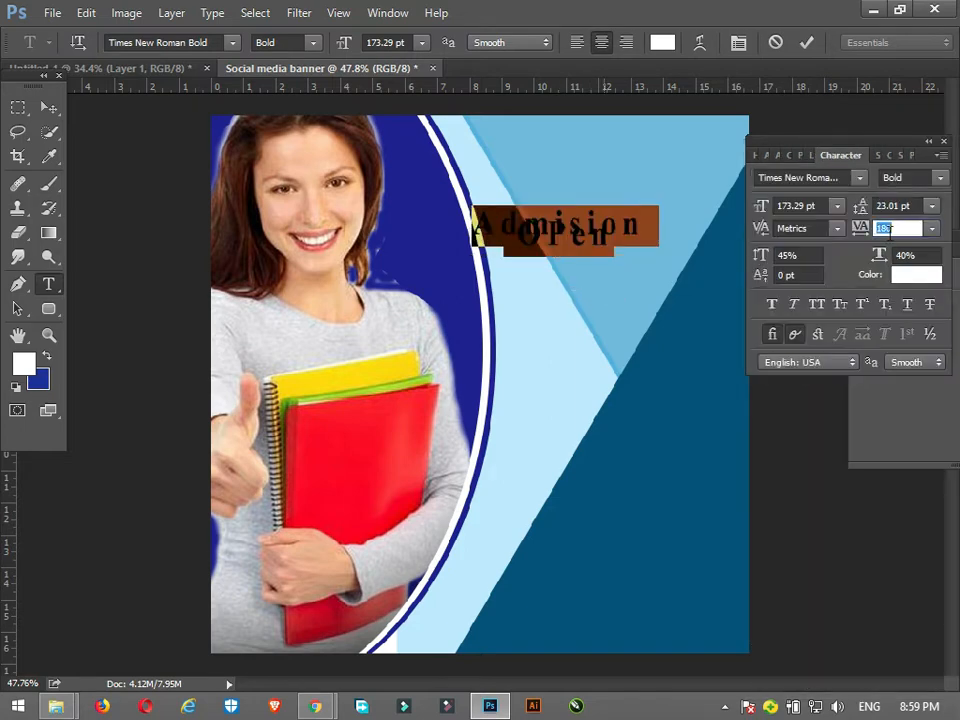
drag(862, 213, 904, 213)
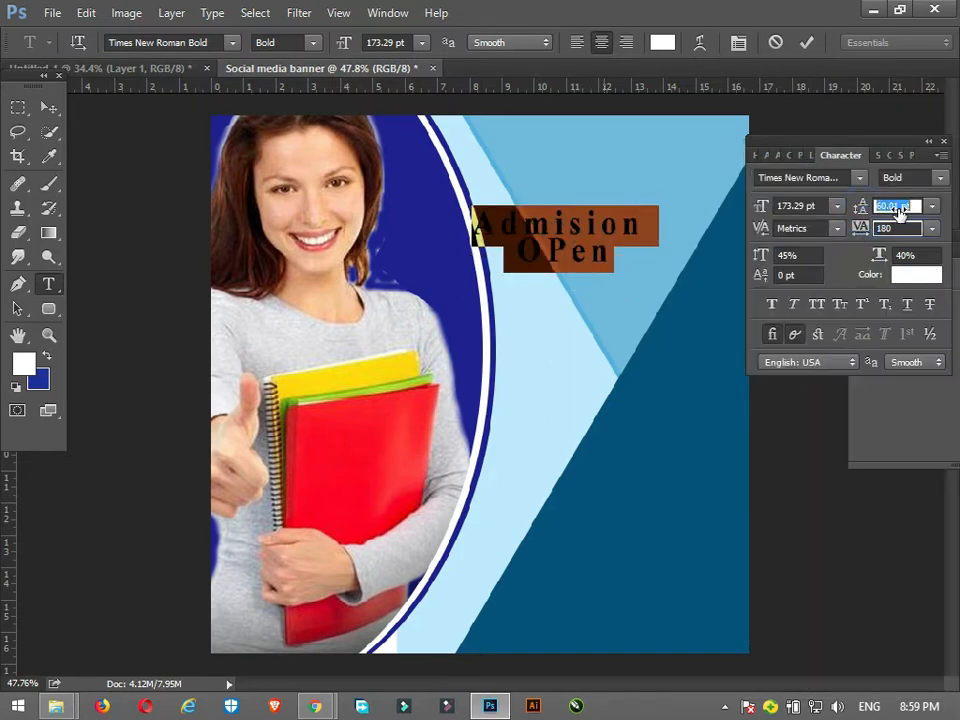
drag(564, 321, 597, 284)
drag(345, 44, 425, 50)
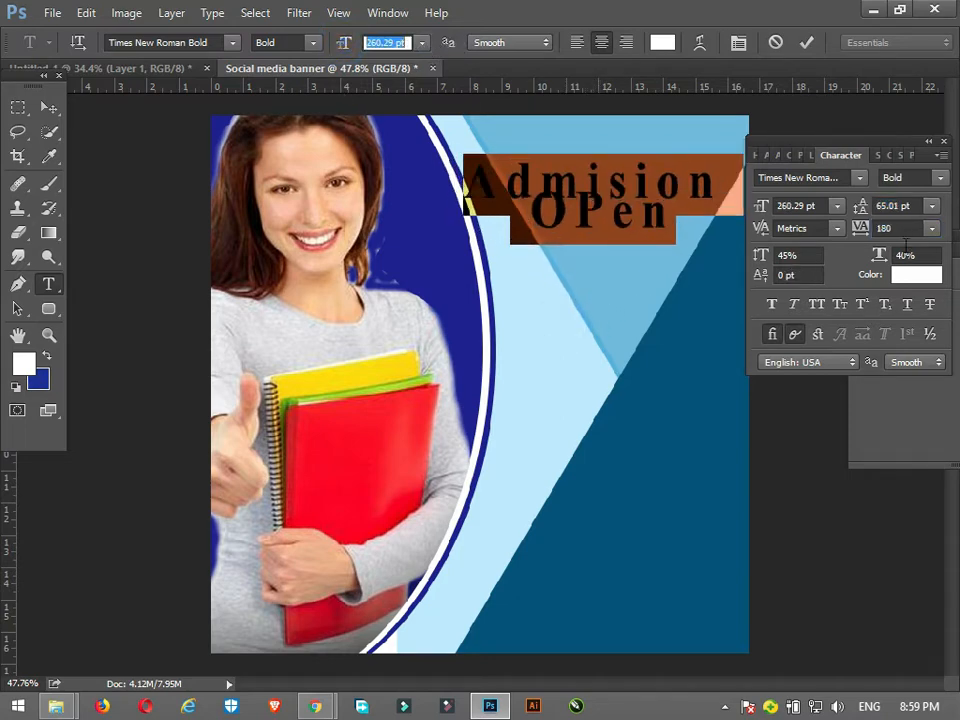
drag(862, 206, 912, 207)
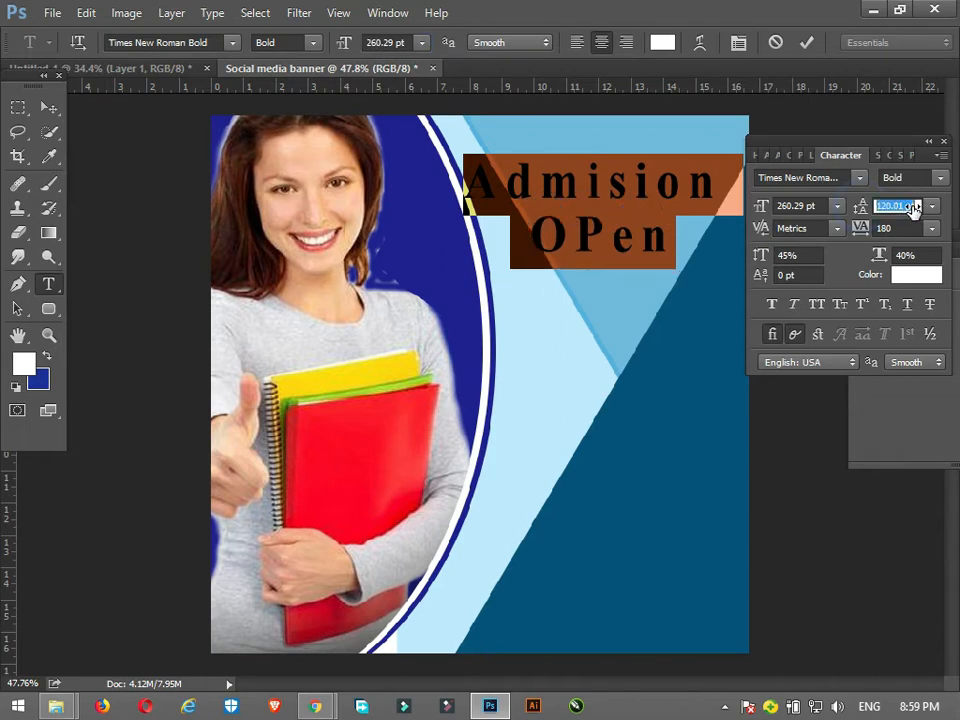
drag(591, 345, 574, 315)
scroll(600, 318, down, 3)
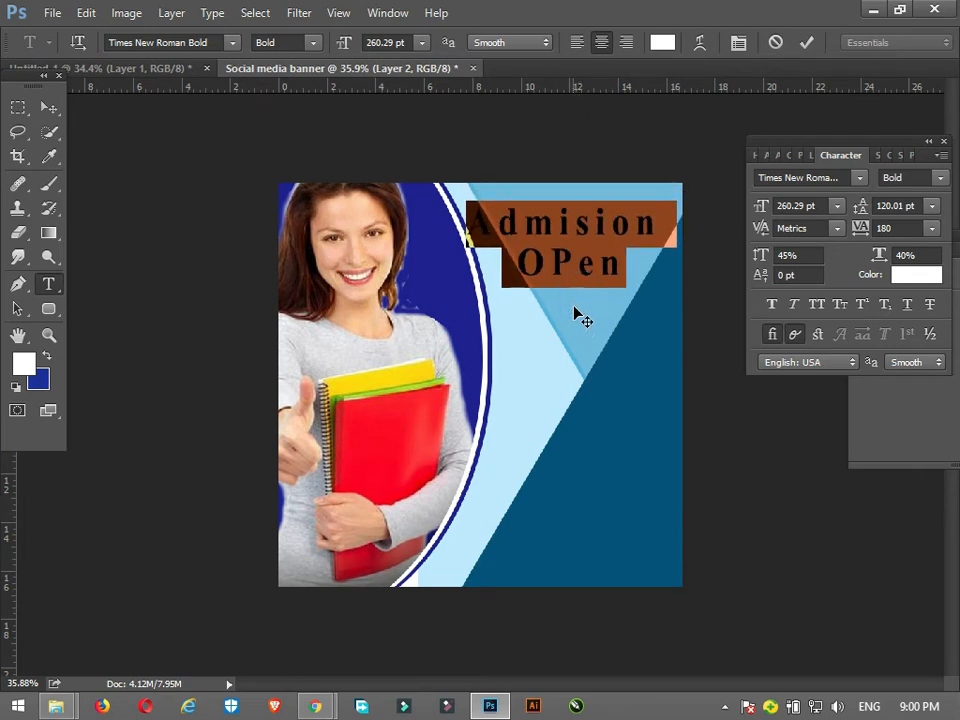
click(48, 107)
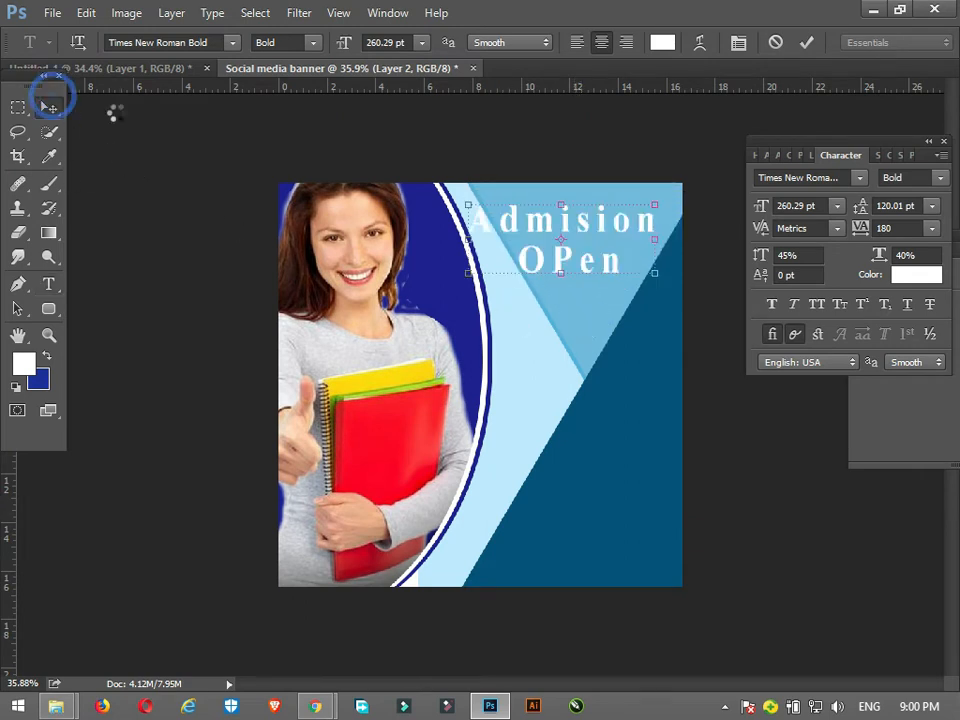
mouse_move(550, 230)
mouse_down()
mouse_move(575, 228)
mouse_move(546, 221)
mouse_move(556, 224)
mouse_up()
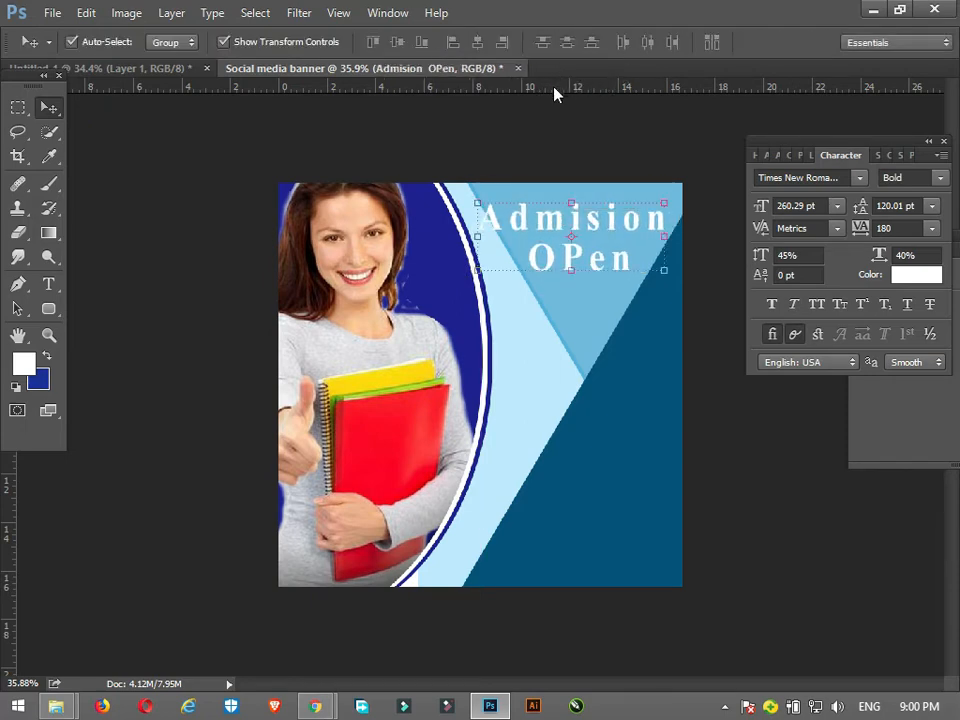
Step: Change the "Admision OPen" heading's text colour to red (ff0000)
key(t)
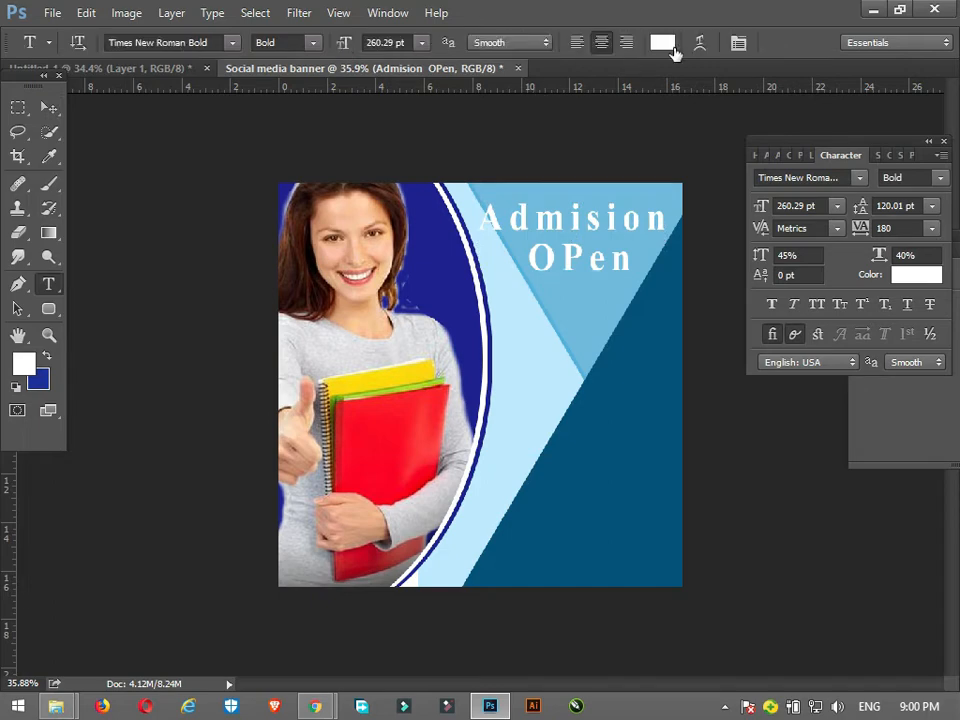
click(662, 42)
drag(492, 120, 810, 122)
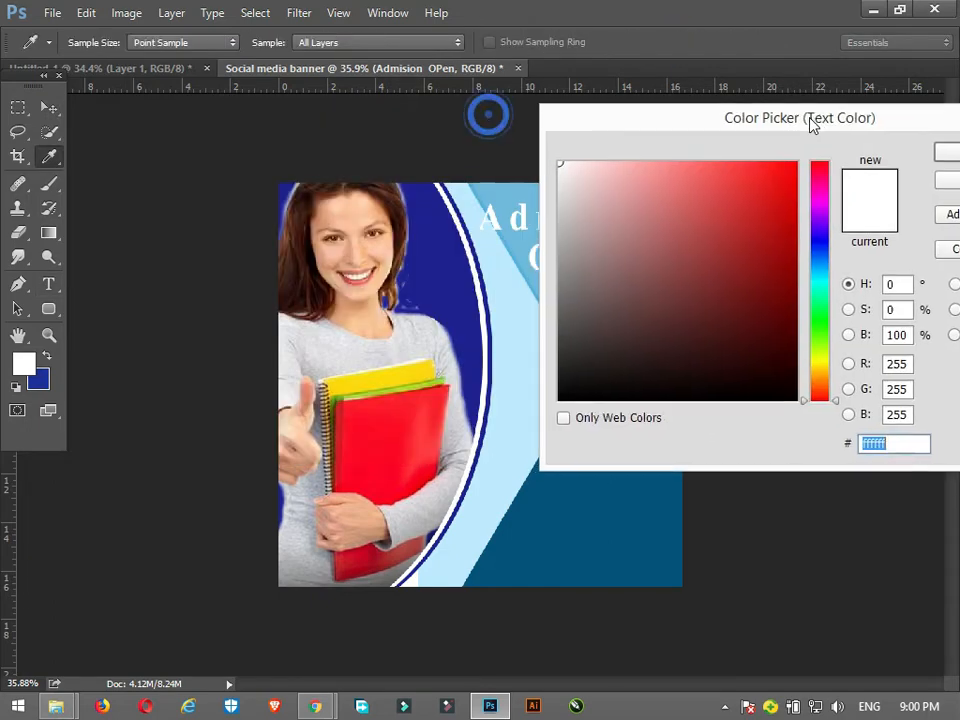
drag(750, 207, 829, 167)
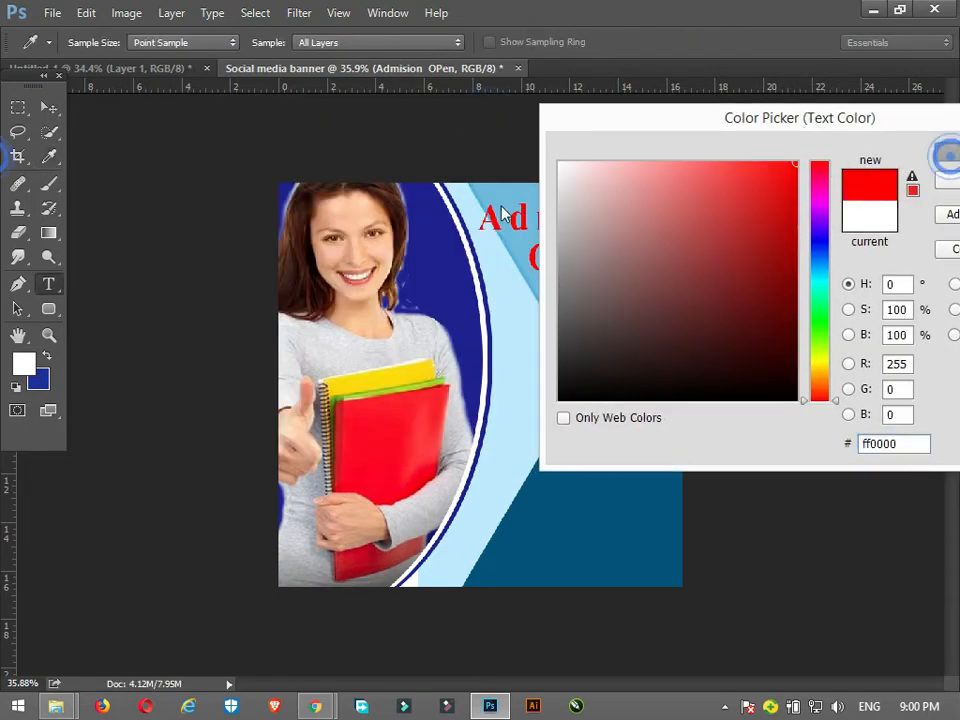
click(946, 152)
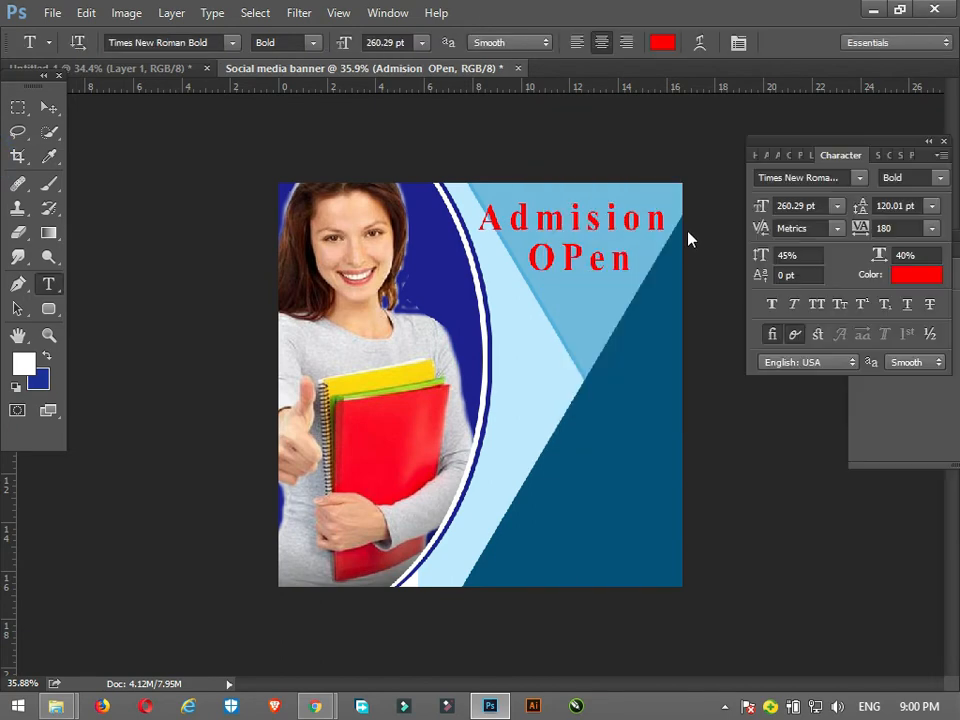
Step: Add a white stroke to the "Admision OPen" layer, positioned outside and slightly thicker than 2 px
click(867, 401)
key(F7)
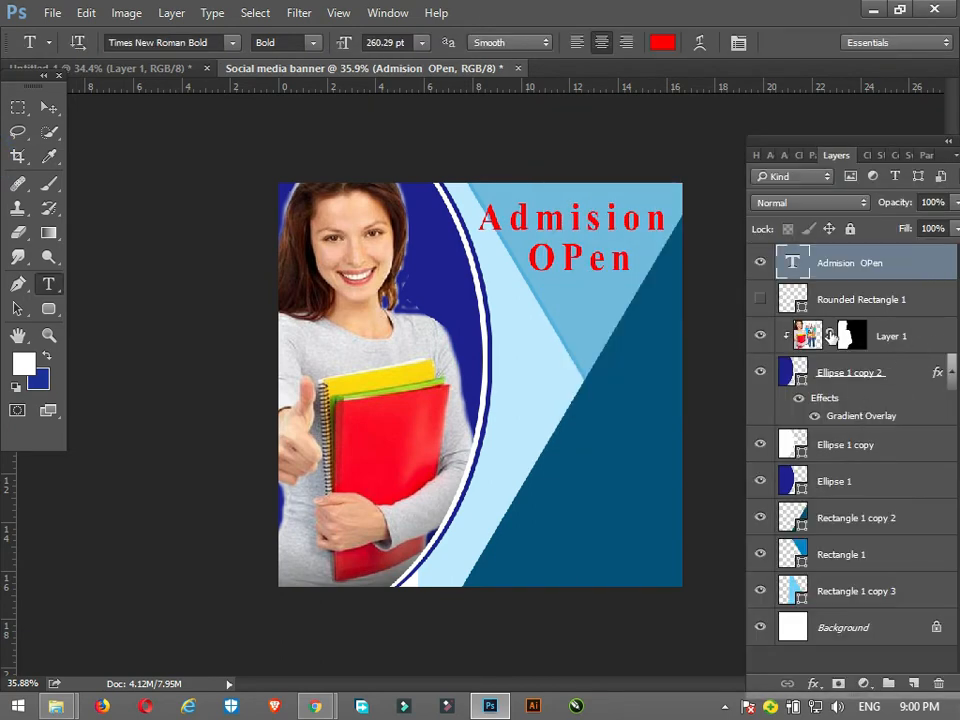
right_click(828, 262)
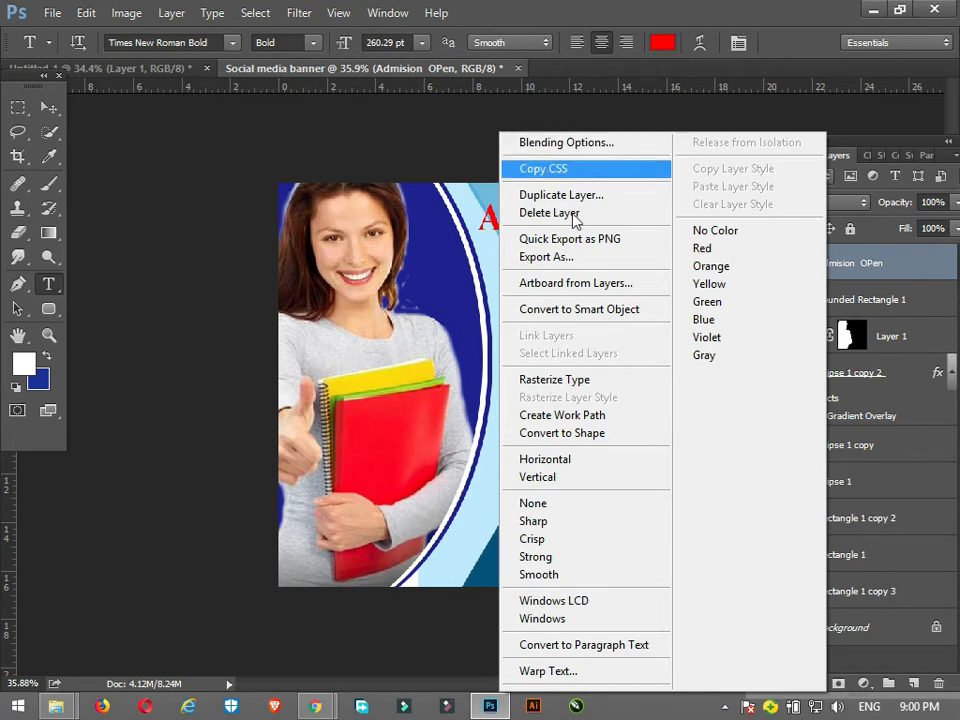
click(870, 262)
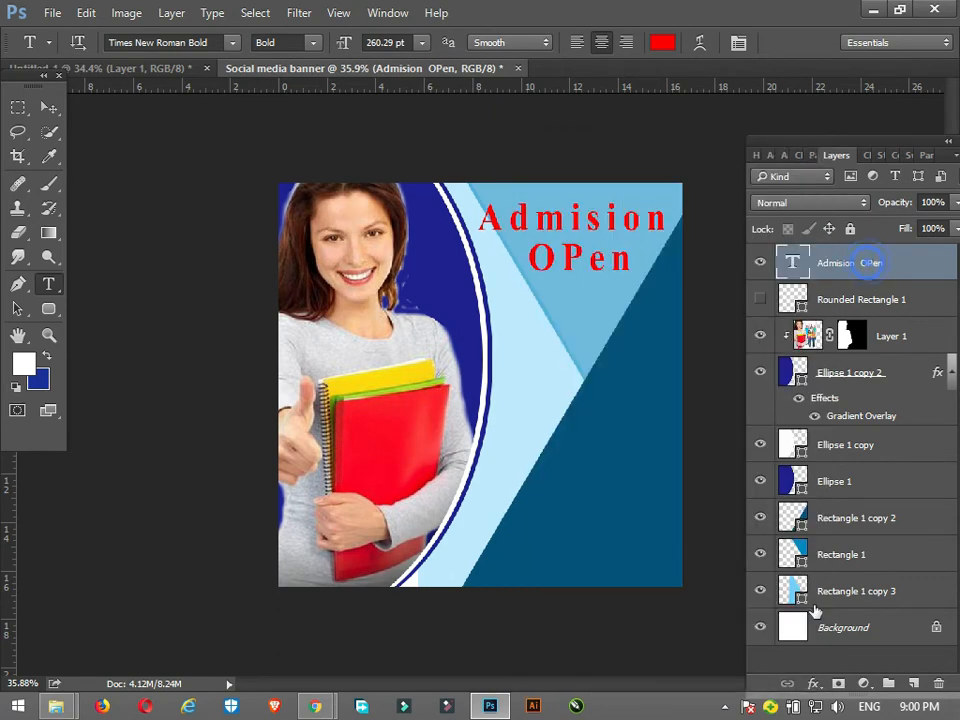
click(817, 683)
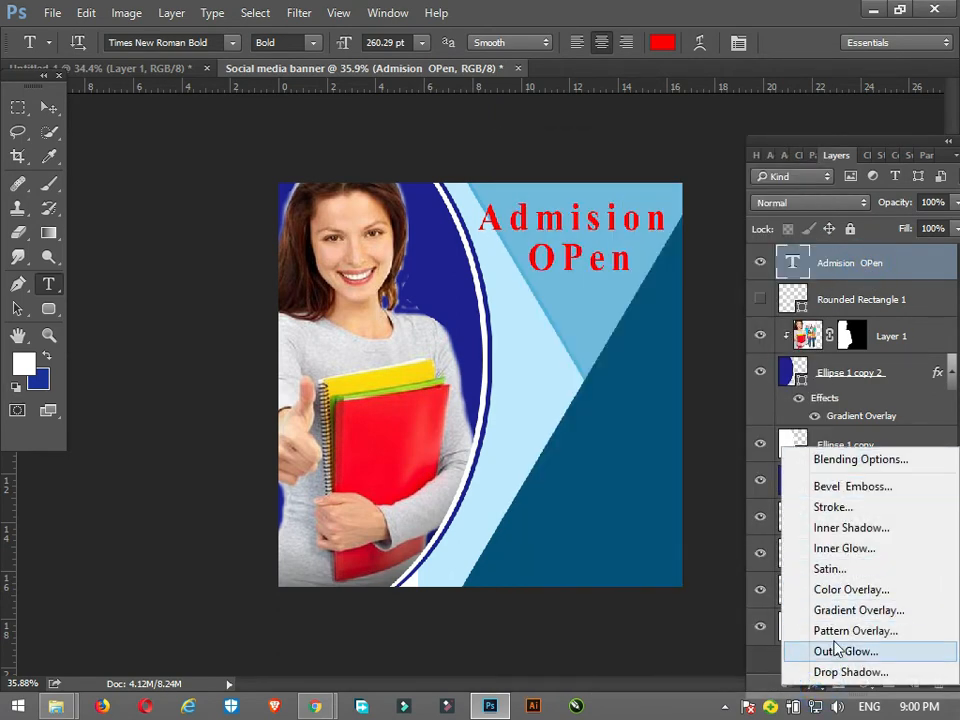
click(836, 507)
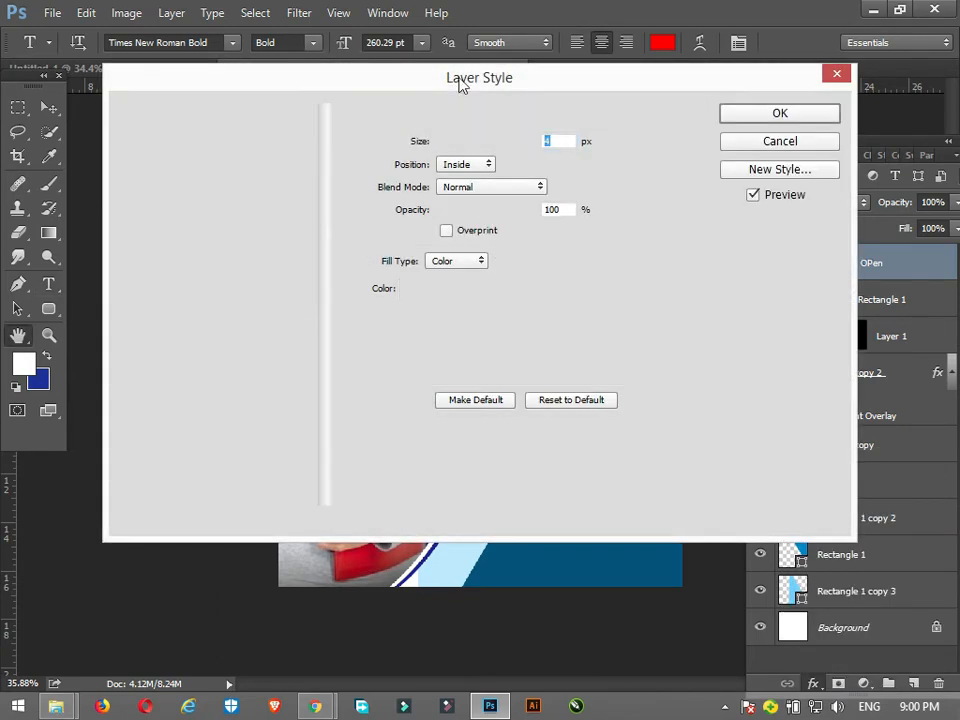
drag(456, 77, 537, 402)
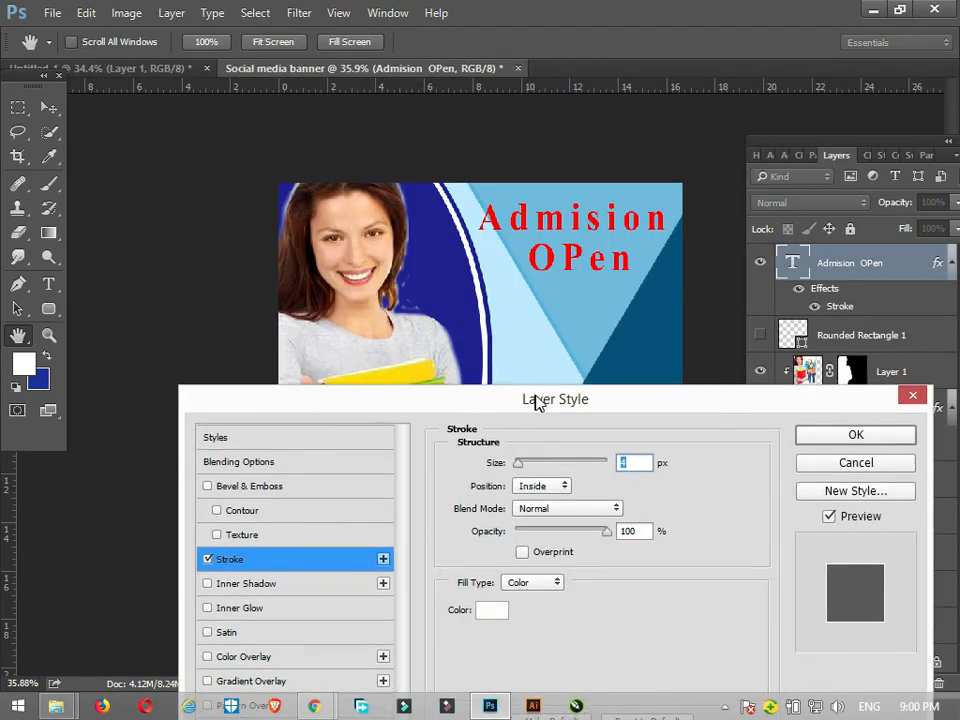
text(2)
click(545, 487)
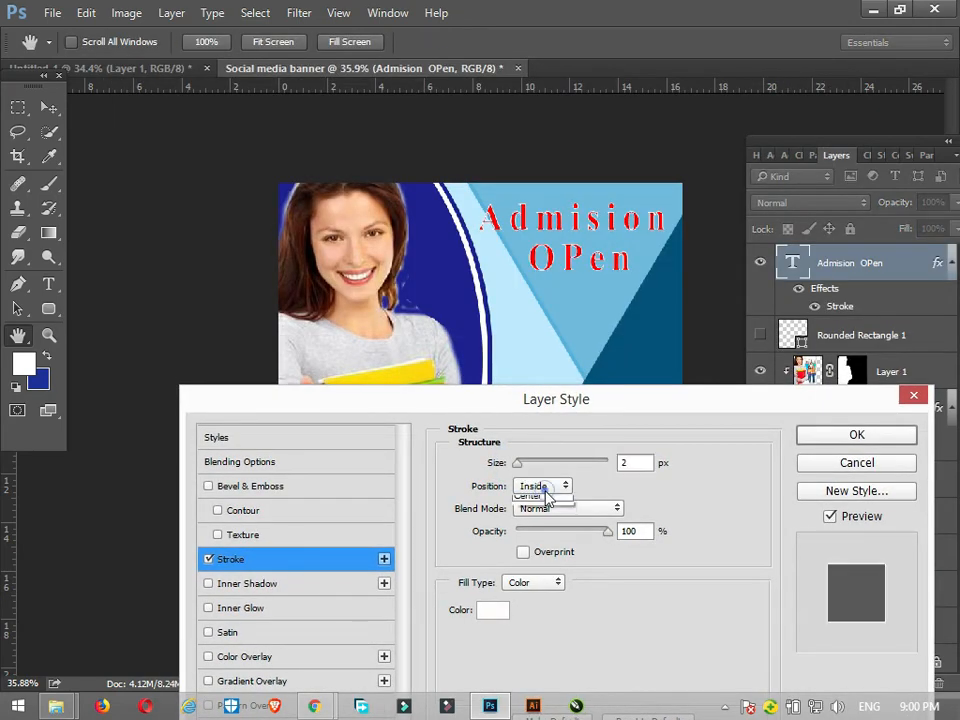
click(546, 497)
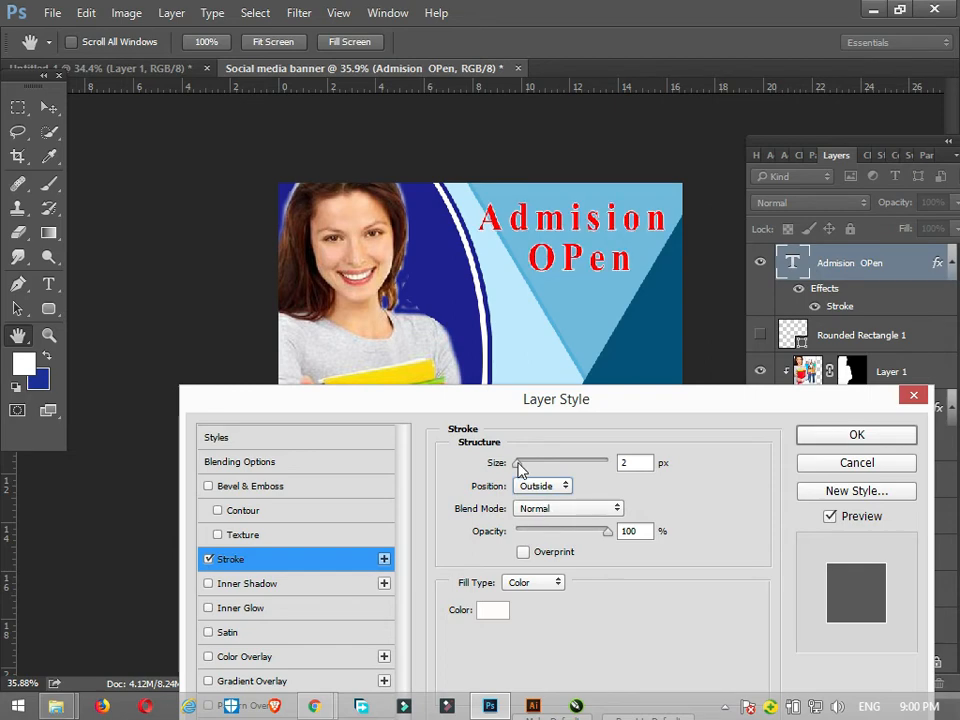
click(521, 465)
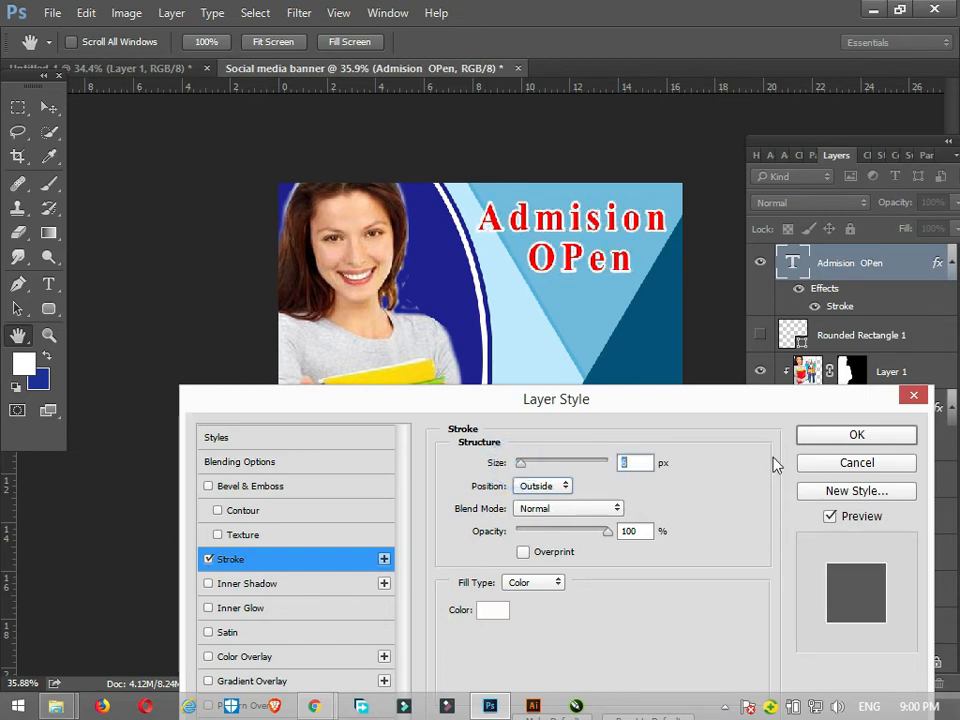
click(829, 434)
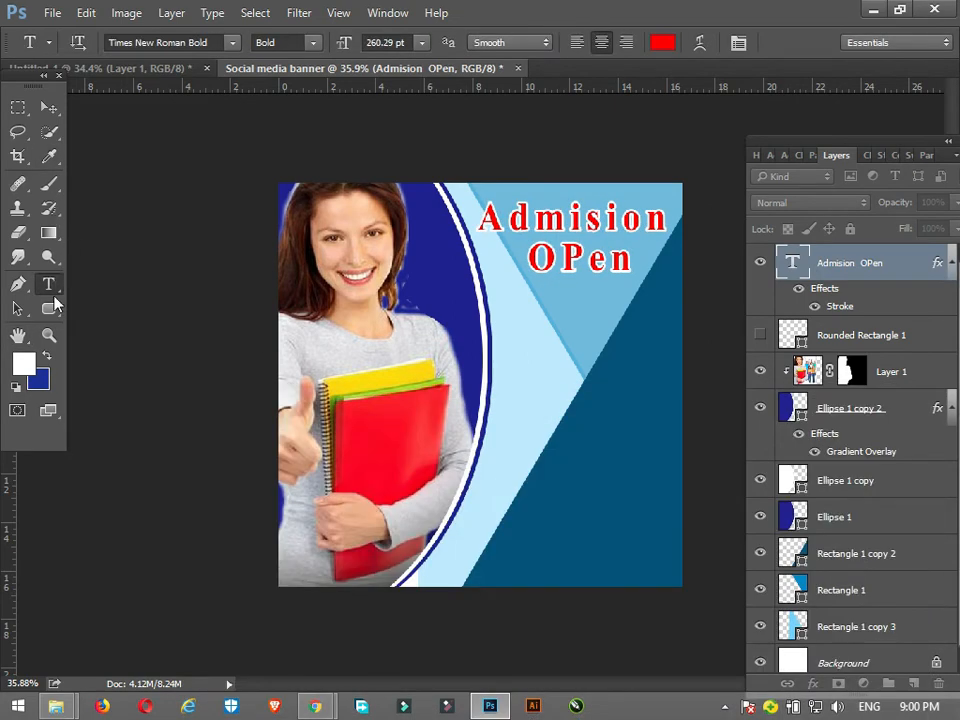
Step: Add a separate "+2" text layer below "OPen" in the light-blue triangle
click(584, 300)
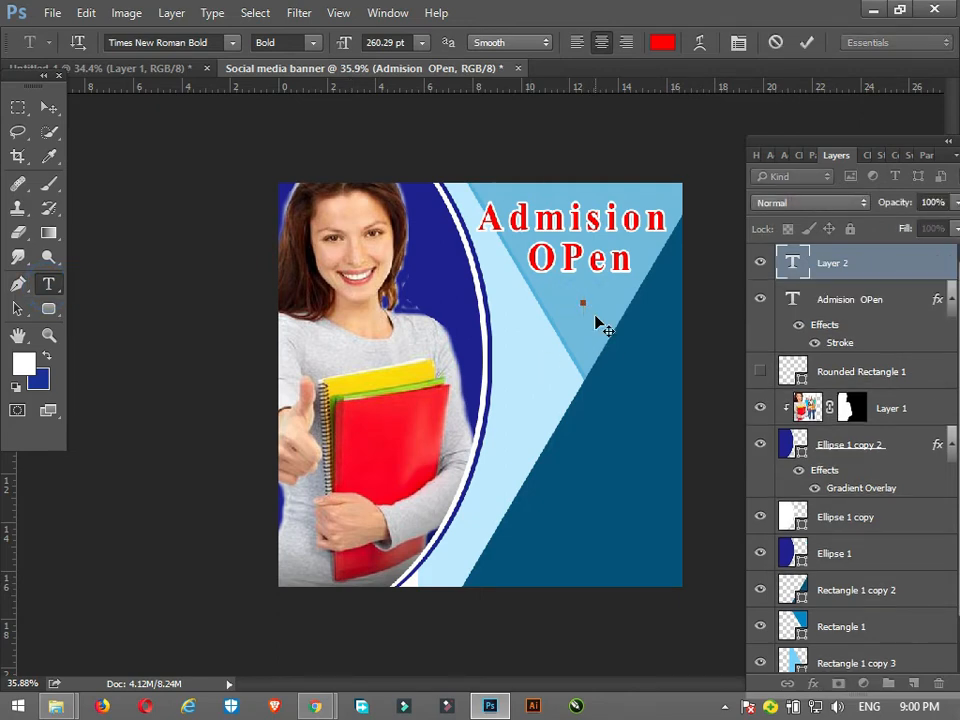
text(+@)
key(BackSpace)
text(2)
Step: Recolour the "+2" text blue (0048ff) and move it to sit centred just under "OPen"
key(ctrl+a)
click(662, 42)
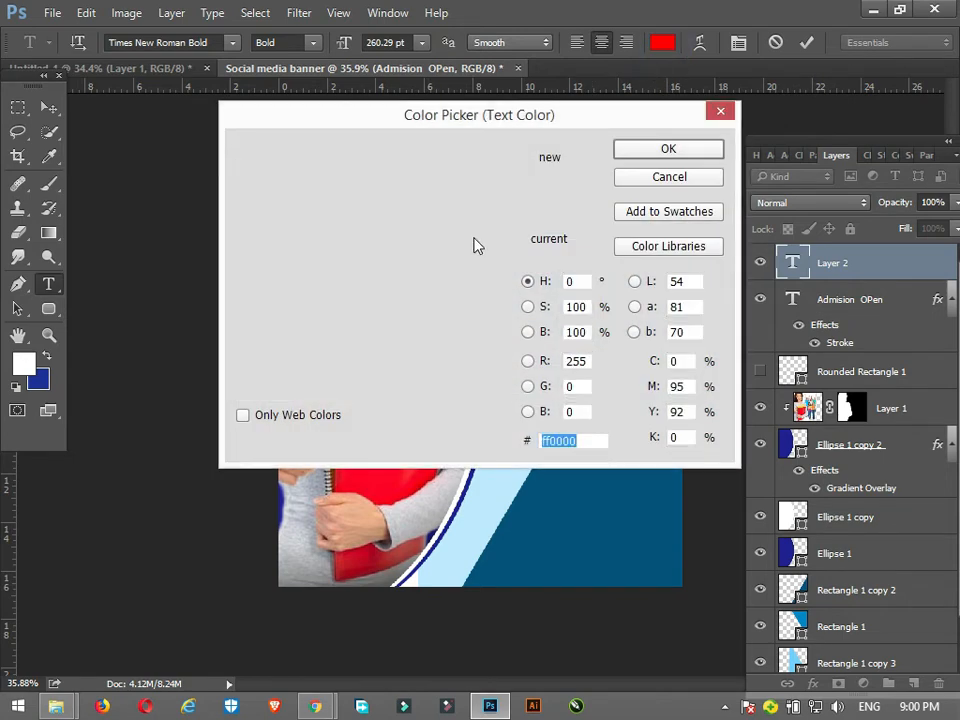
click(495, 249)
drag(457, 217, 505, 147)
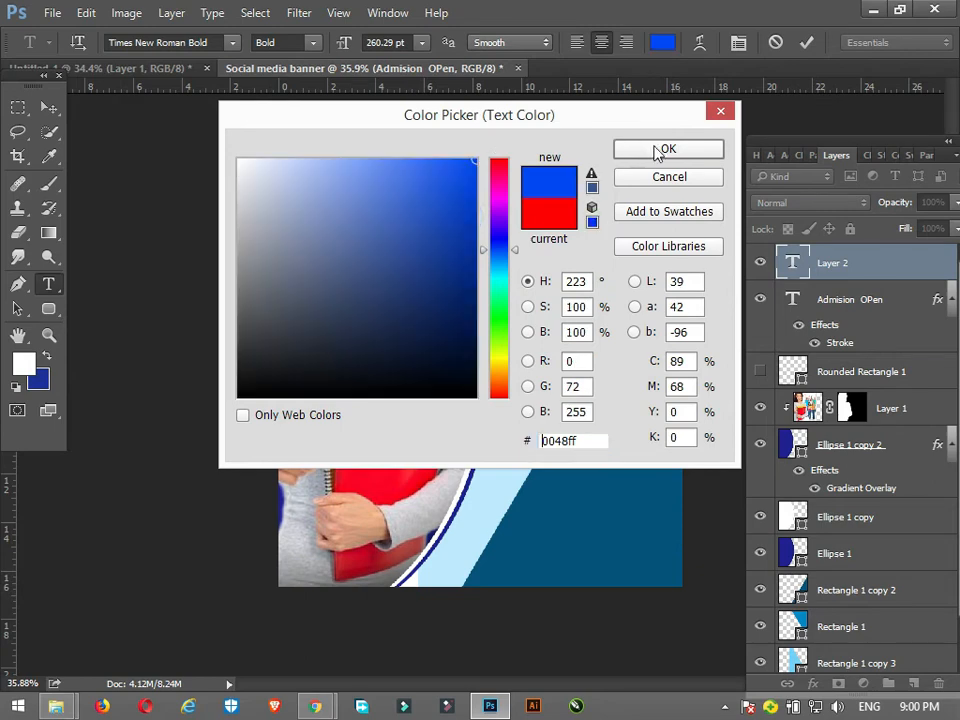
click(657, 149)
click(47, 106)
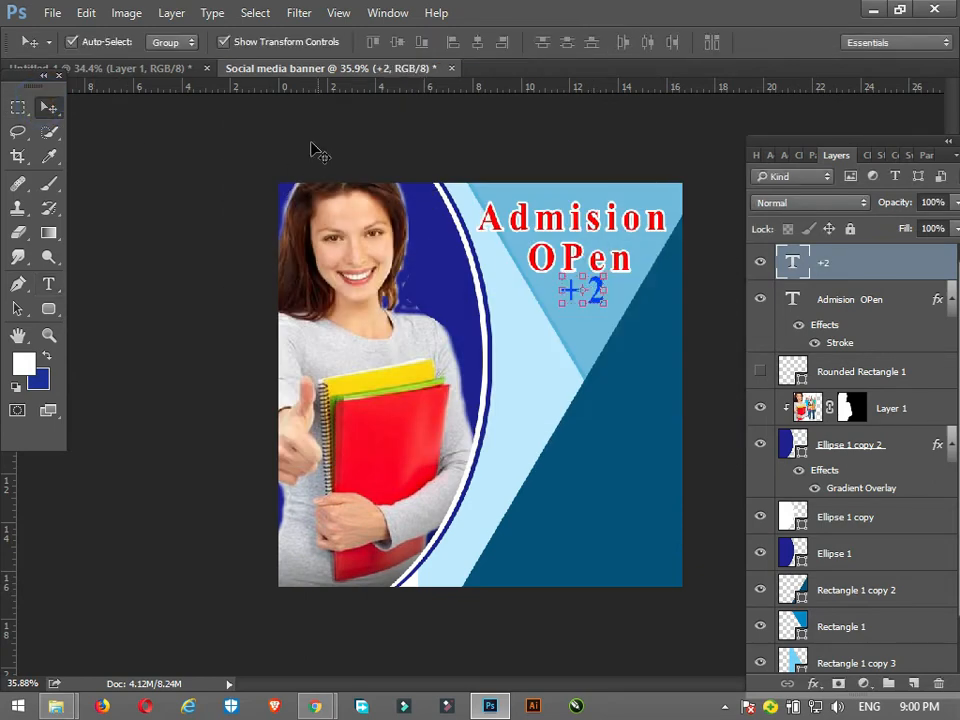
mouse_move(608, 300)
mouse_down()
mouse_move(619, 268)
mouse_move(597, 300)
mouse_up()
Step: Add a new "Faculties" text layer below "+2", near the ellipse's edge
key(t)
click(497, 372)
text(Facul)
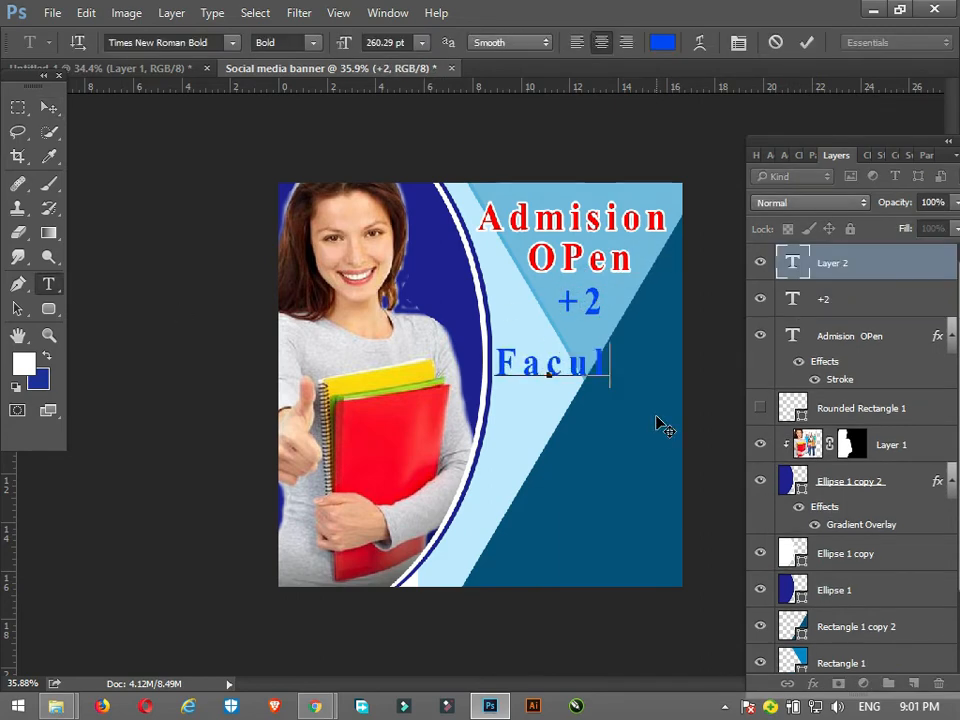
text(ties)
Step: Set "Faculties" to Times New Roman Regular at 228.29 pt with -40 tracking, and move it under "+2"
key(ctrl+a)
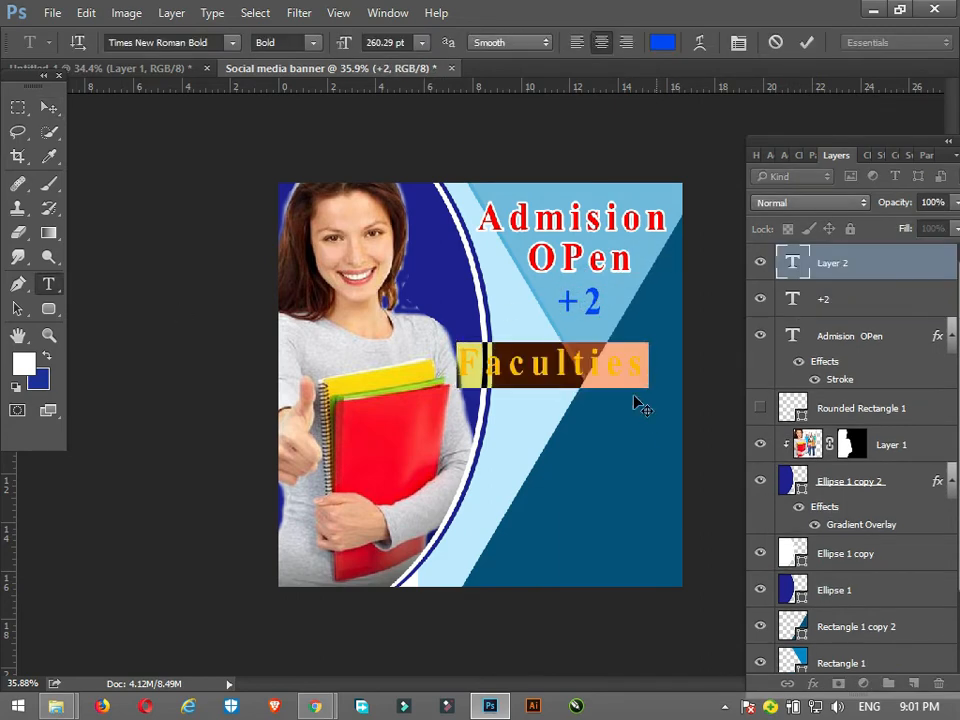
click(316, 43)
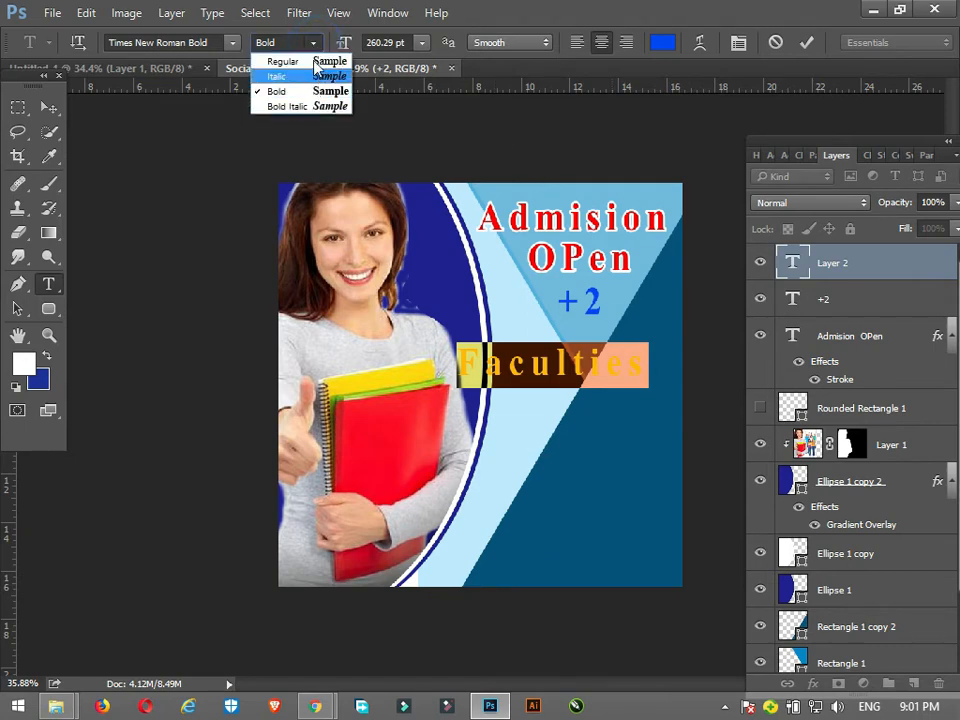
click(272, 74)
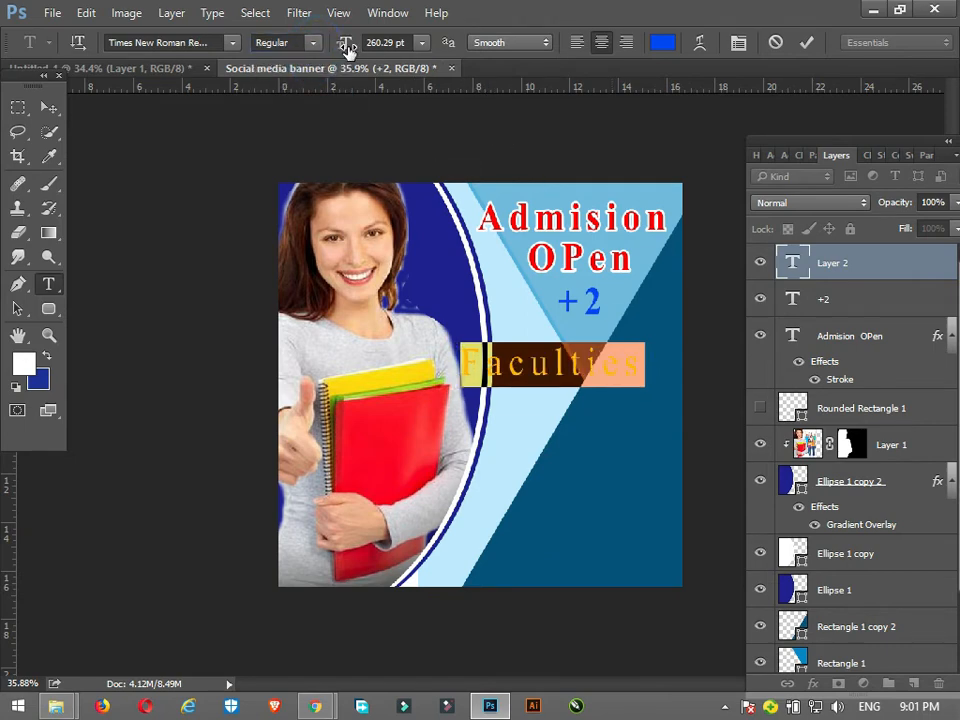
drag(347, 50, 245, 48)
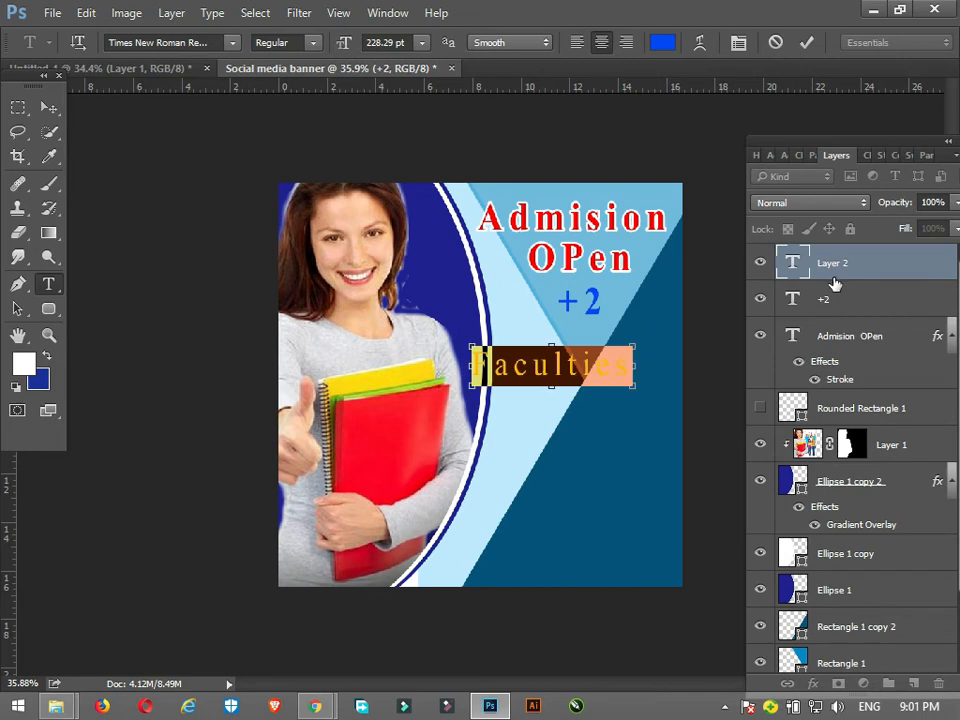
key(ctrl+t)
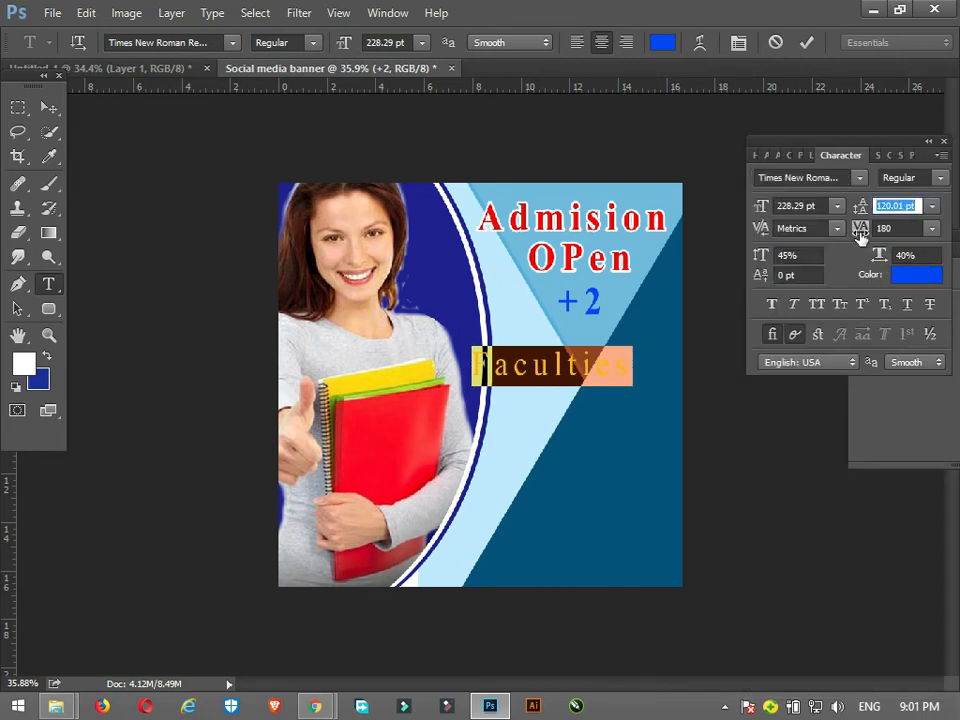
drag(860, 232, 850, 245)
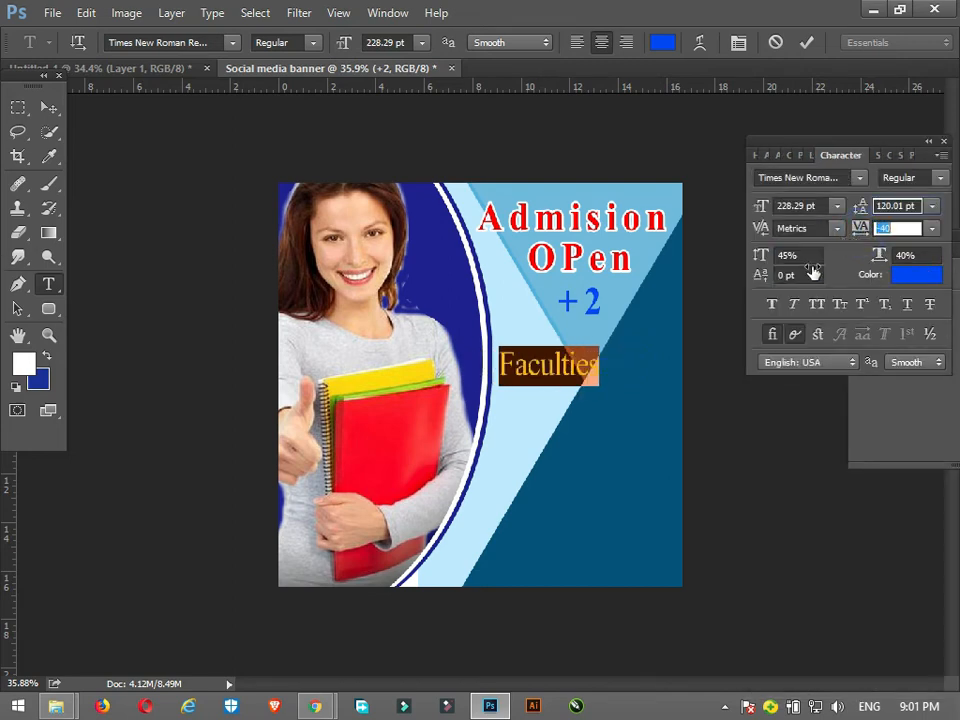
drag(569, 410, 599, 403)
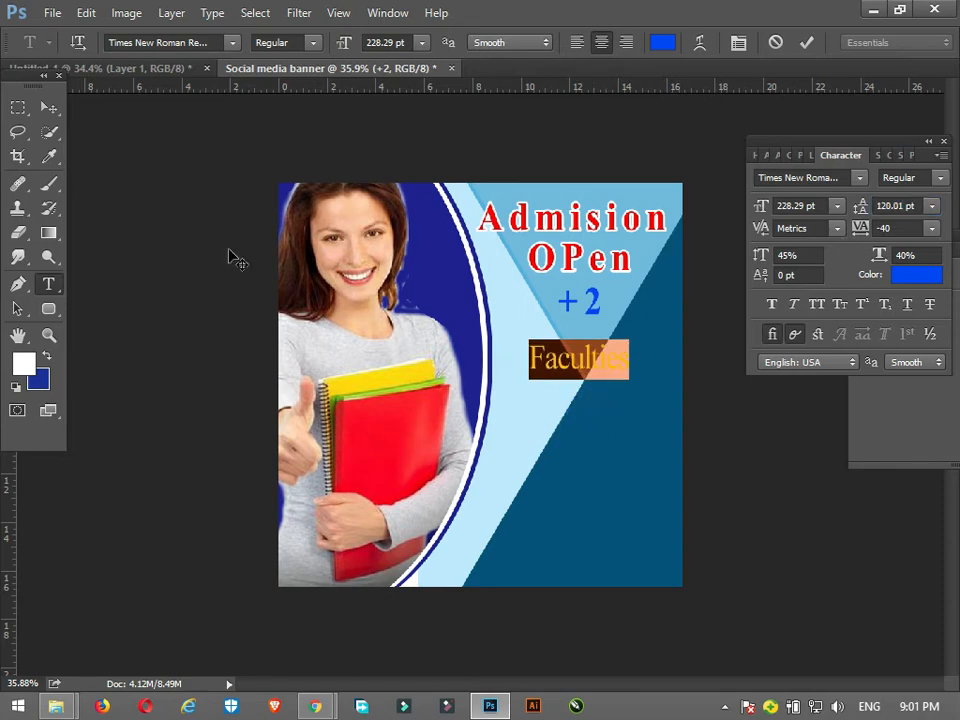
Step: Recolour the "Faculties" text orange (ff8a00)
click(662, 42)
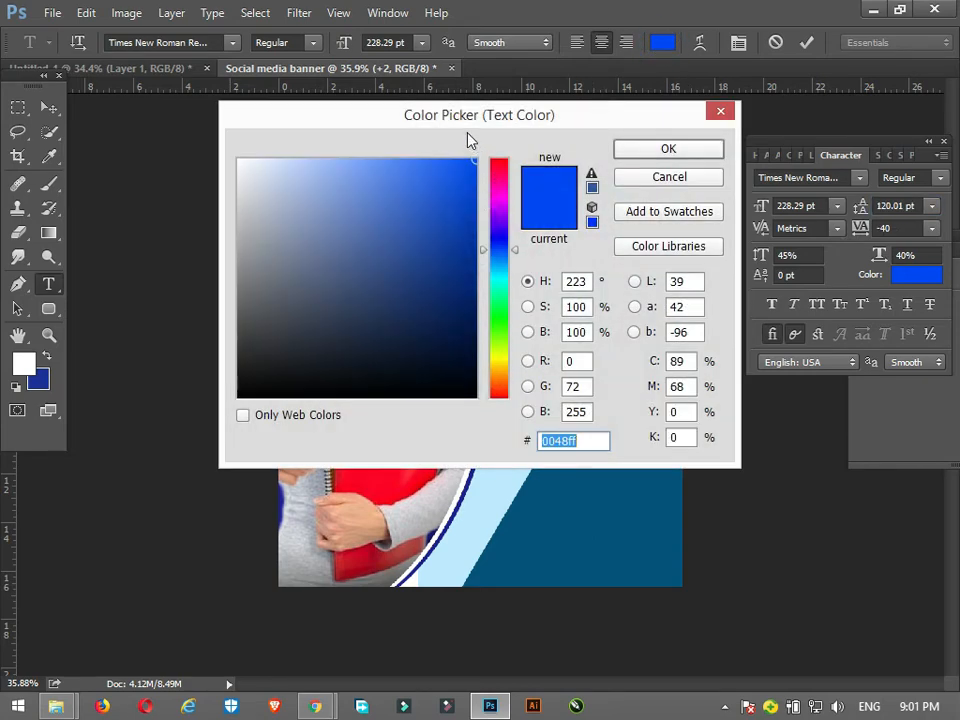
drag(459, 120, 759, 134)
drag(804, 360, 801, 391)
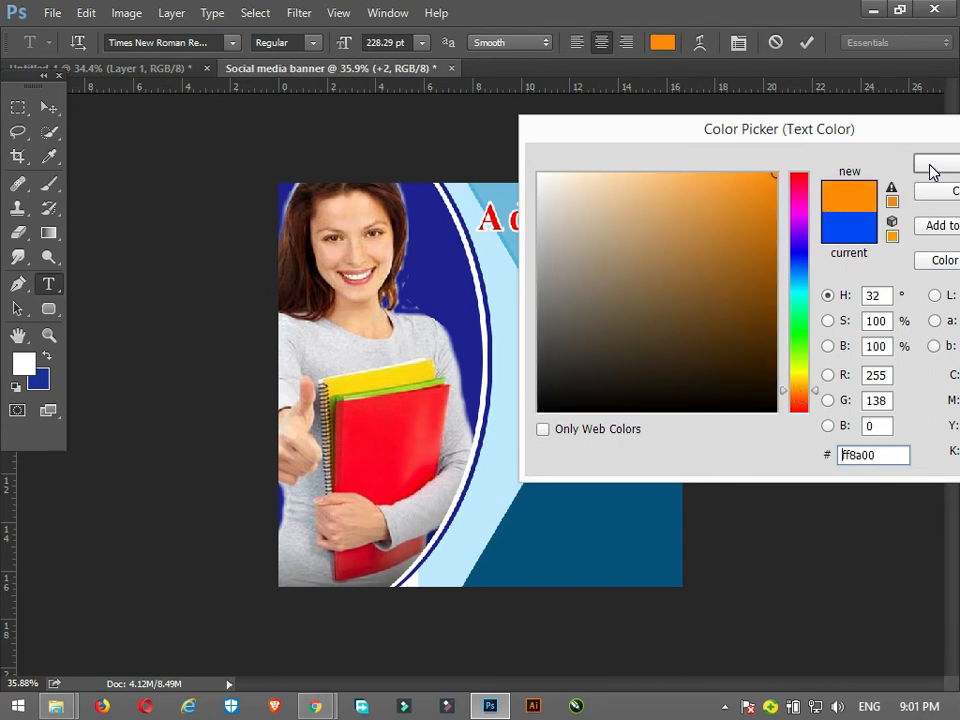
click(930, 168)
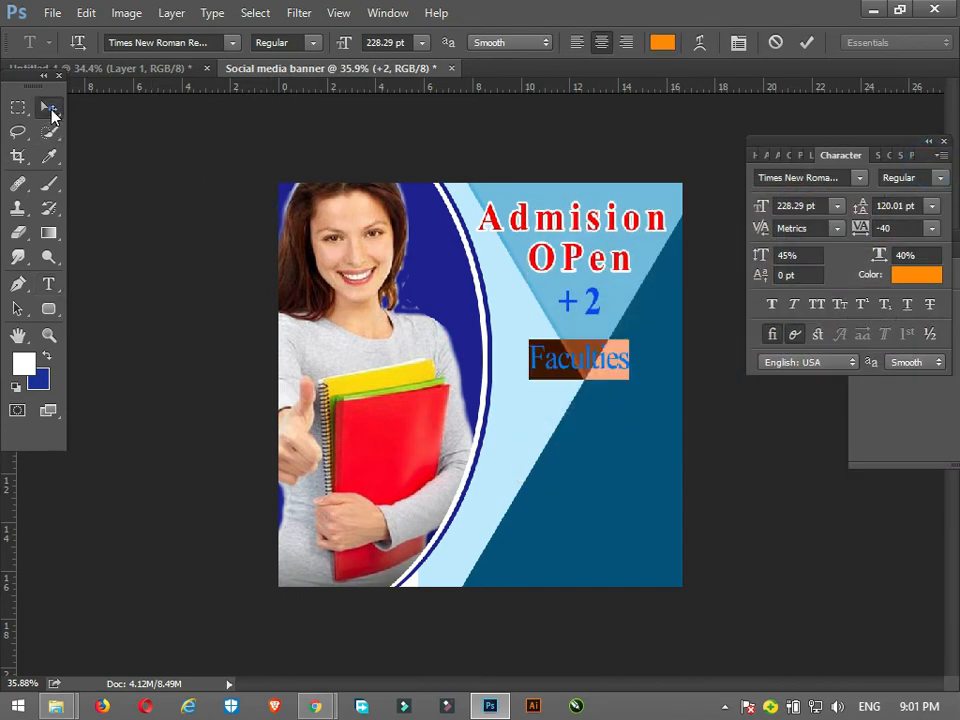
click(48, 107)
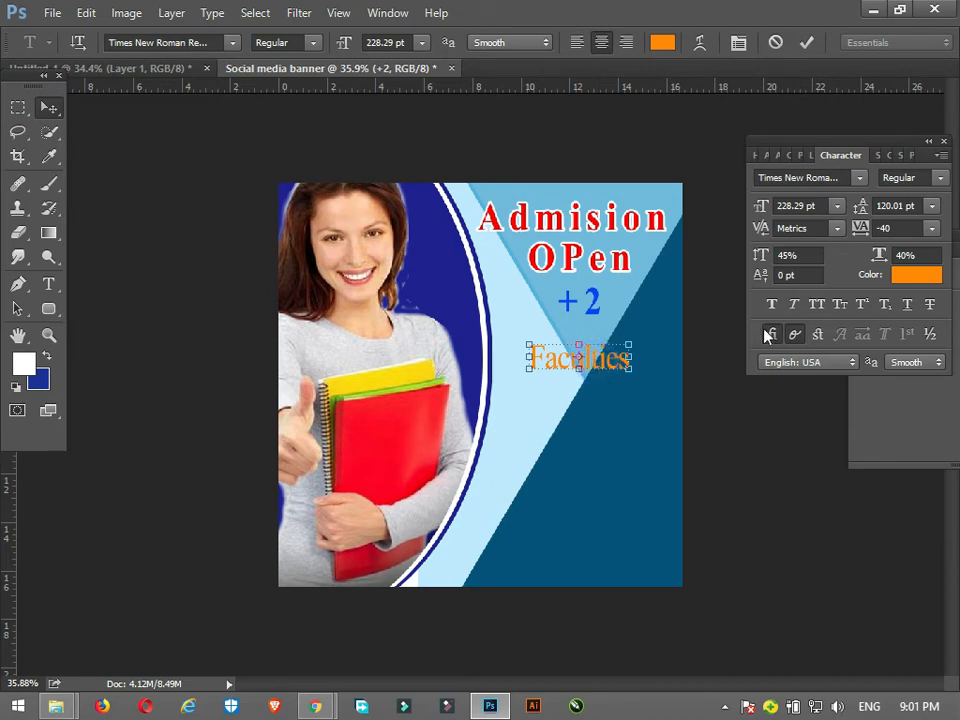
Step: Show the hidden Rounded Rectangle 1 layer and move it directly beneath the "Faculties" layer in the stack
click(810, 155)
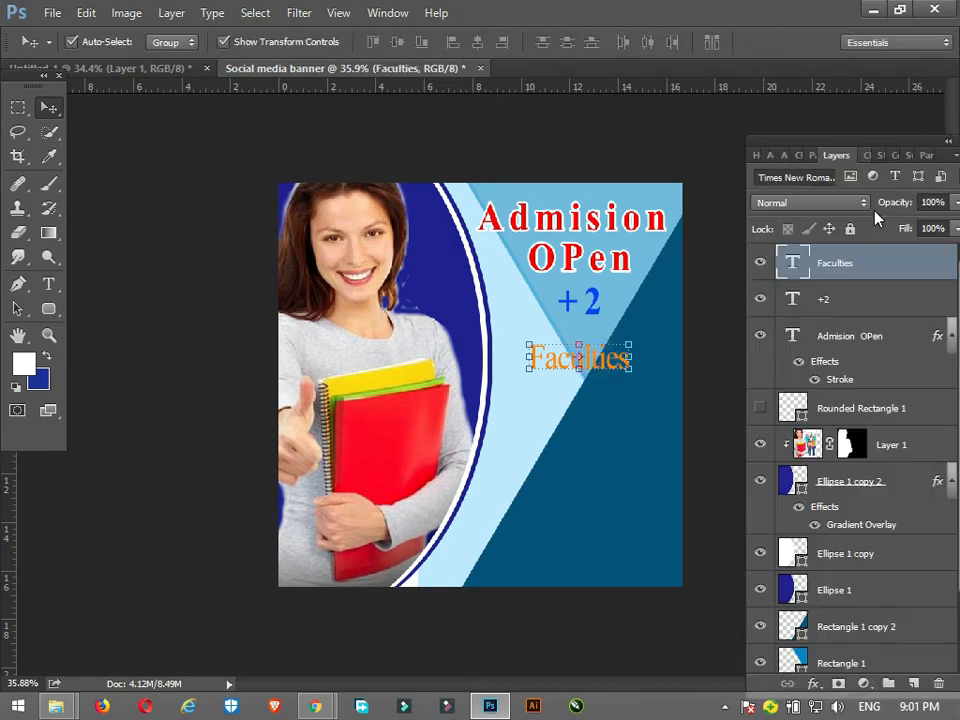
click(760, 408)
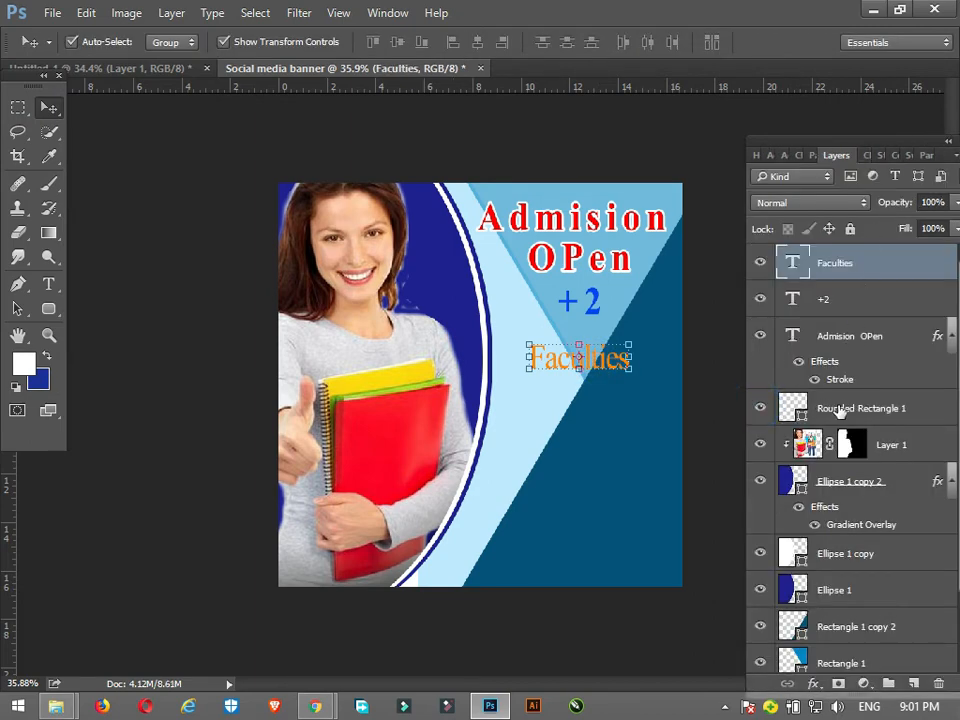
click(848, 410)
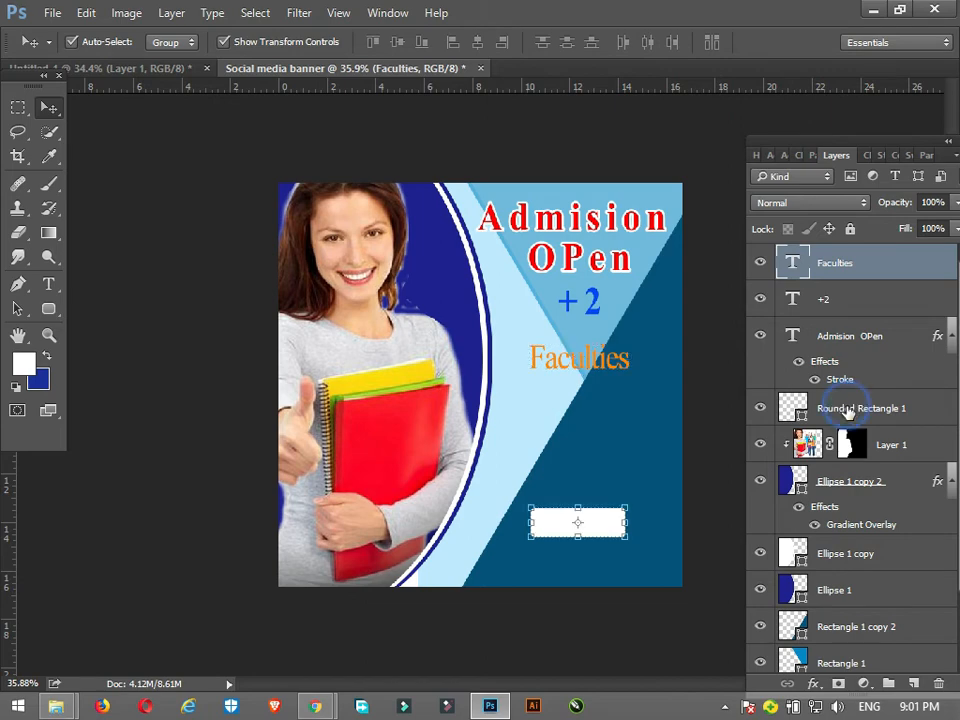
drag(846, 405, 847, 229)
drag(853, 412, 843, 297)
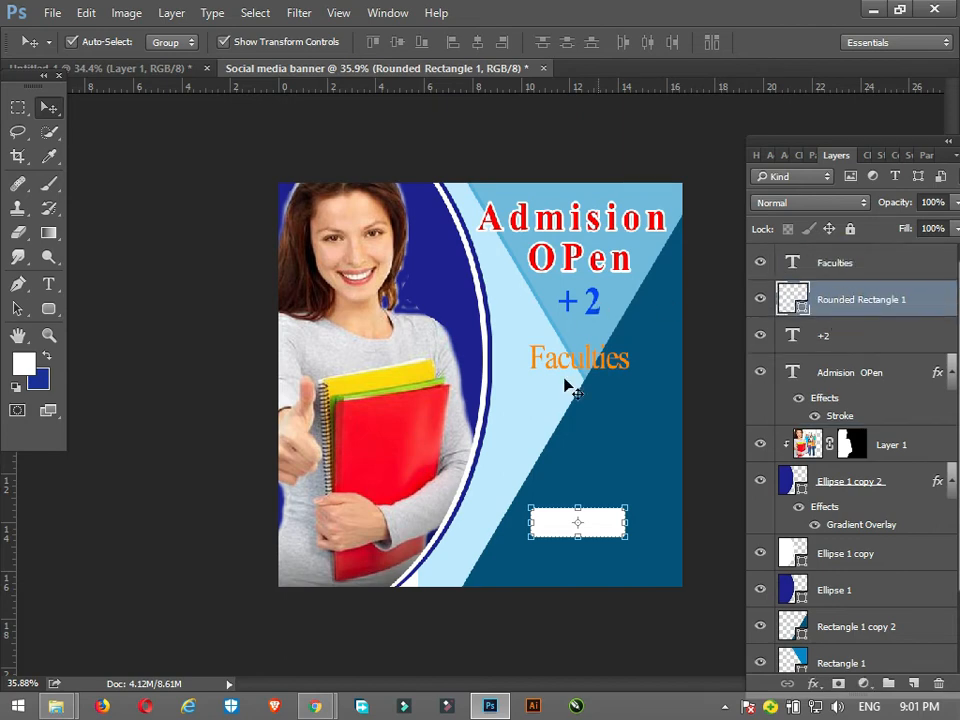
Step: Move the white rounded rectangle behind "Faculties" and scale it to 143.57% width and 102.33% height
drag(600, 527, 651, 359)
drag(519, 361, 515, 358)
mouse_move(584, 345)
mouse_down()
mouse_move(582, 373)
mouse_move(583, 347)
mouse_up()
drag(583, 338, 585, 341)
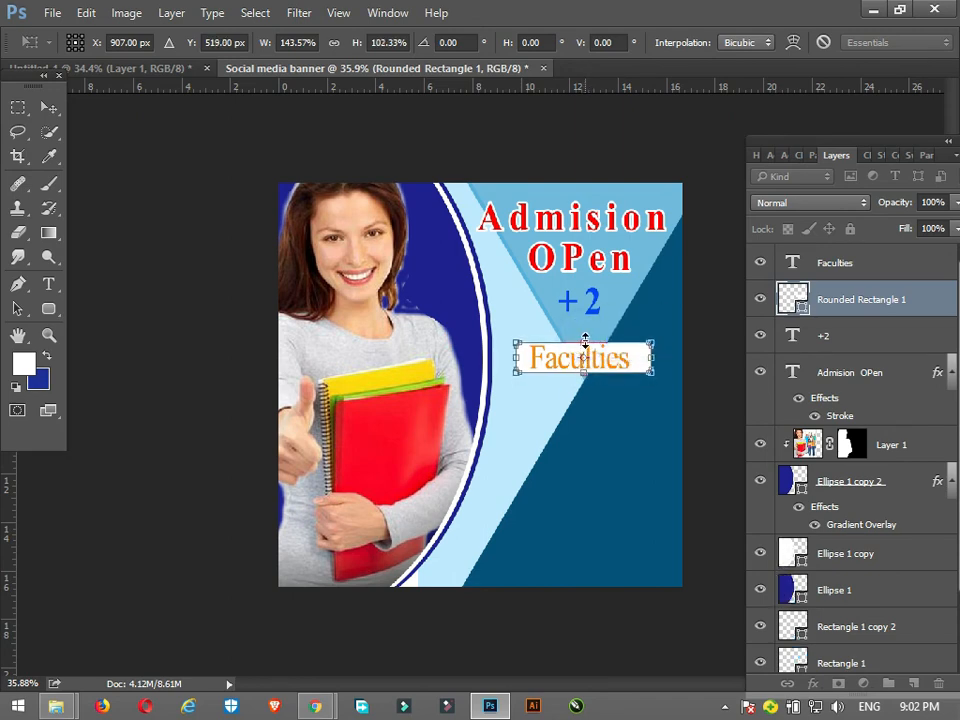
click(700, 404)
Step: Nudge the "Faculties" text so it sits centred on the white rounded rectangle
click(617, 360)
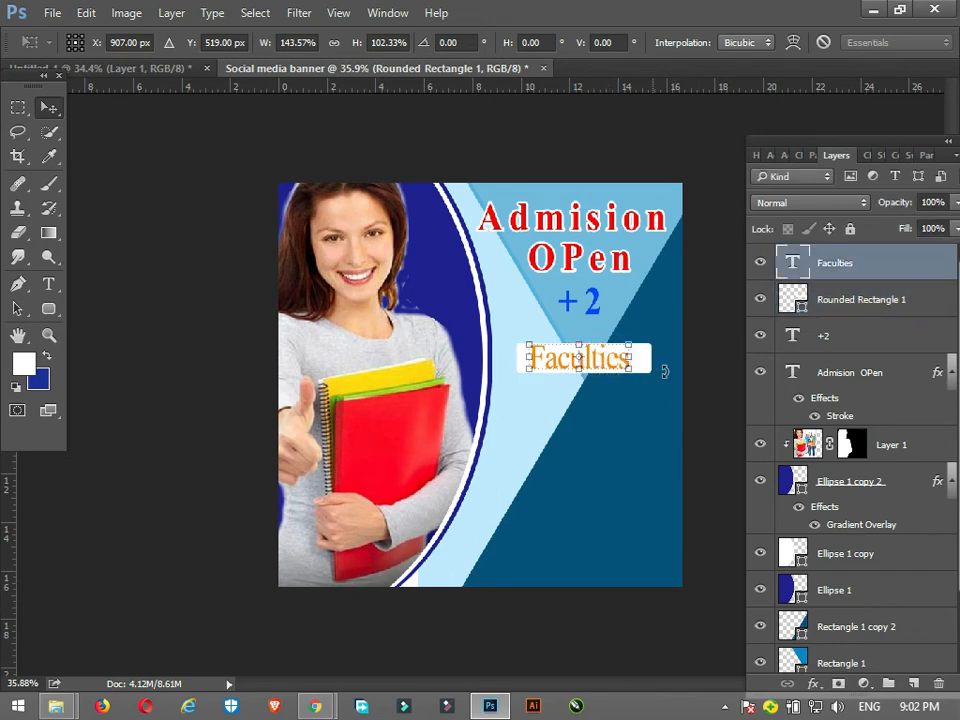
click(690, 367)
click(605, 364)
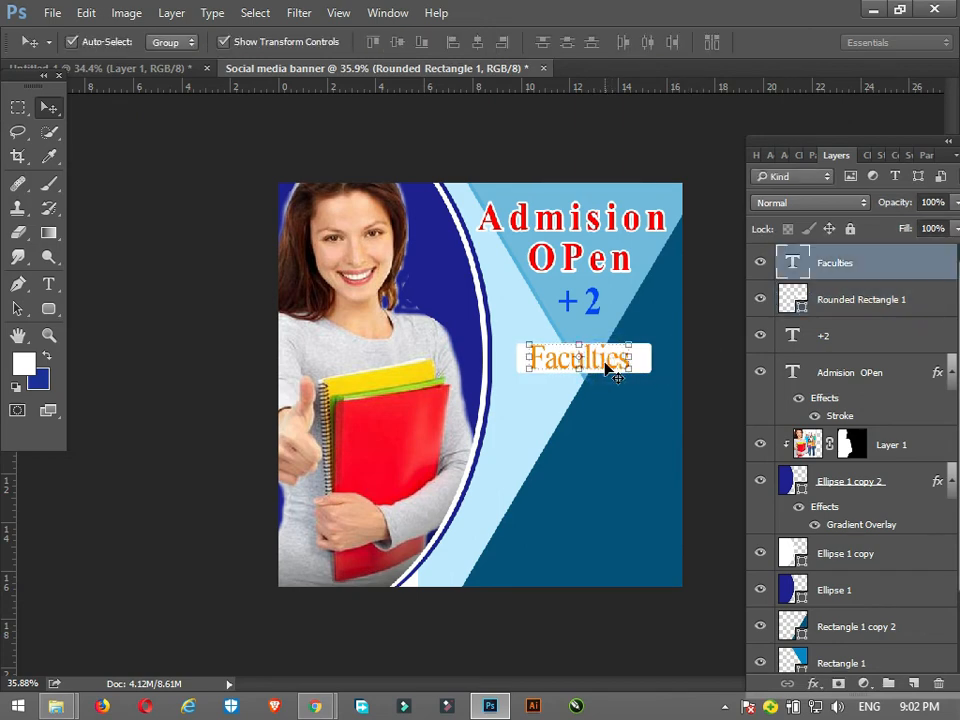
click(699, 311)
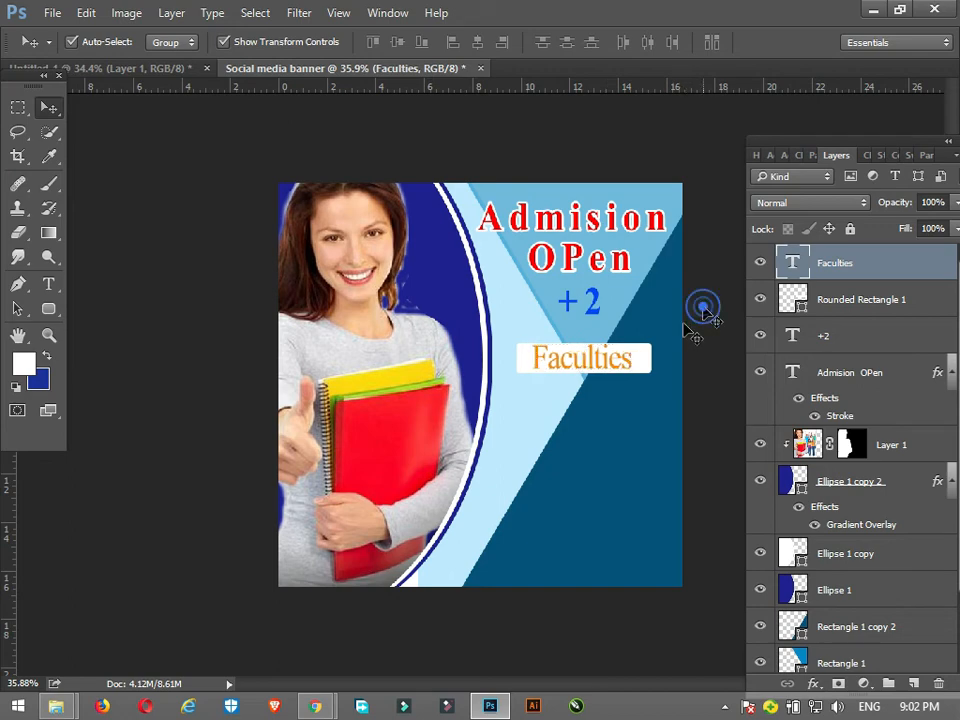
Step: Recolour the "Faculties" text with the dark blue (06547d) sampled from the large triangle
click(606, 358)
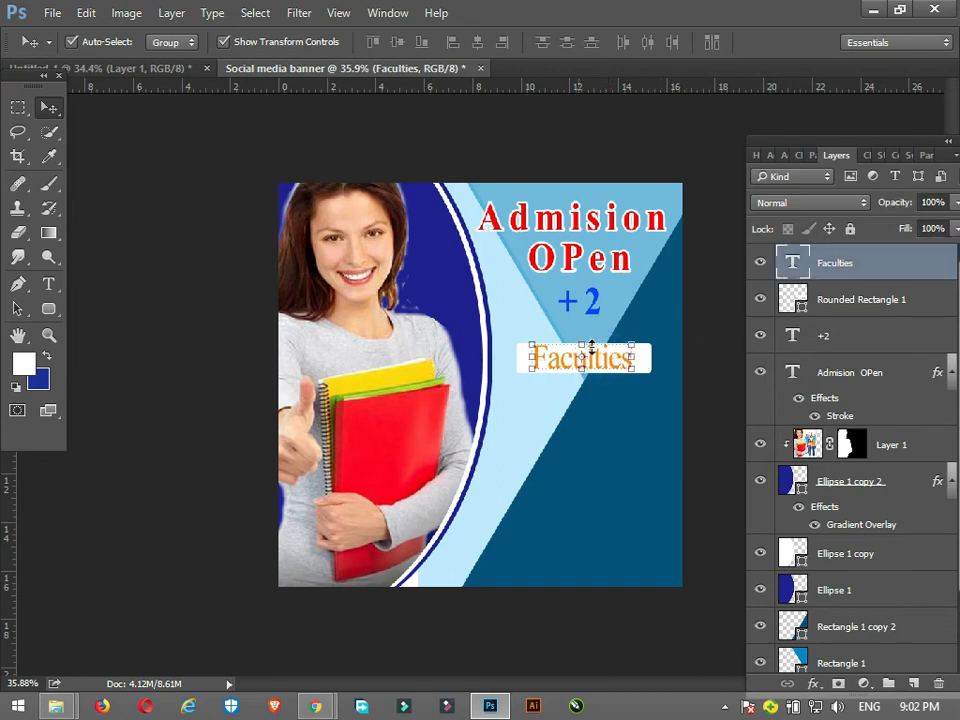
key(t)
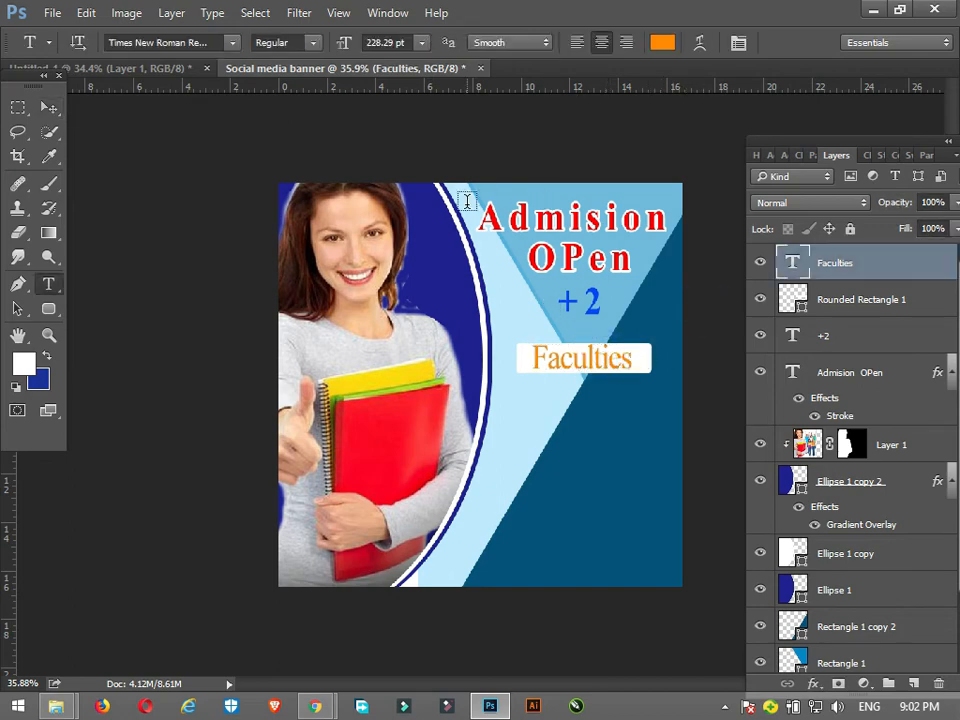
click(664, 44)
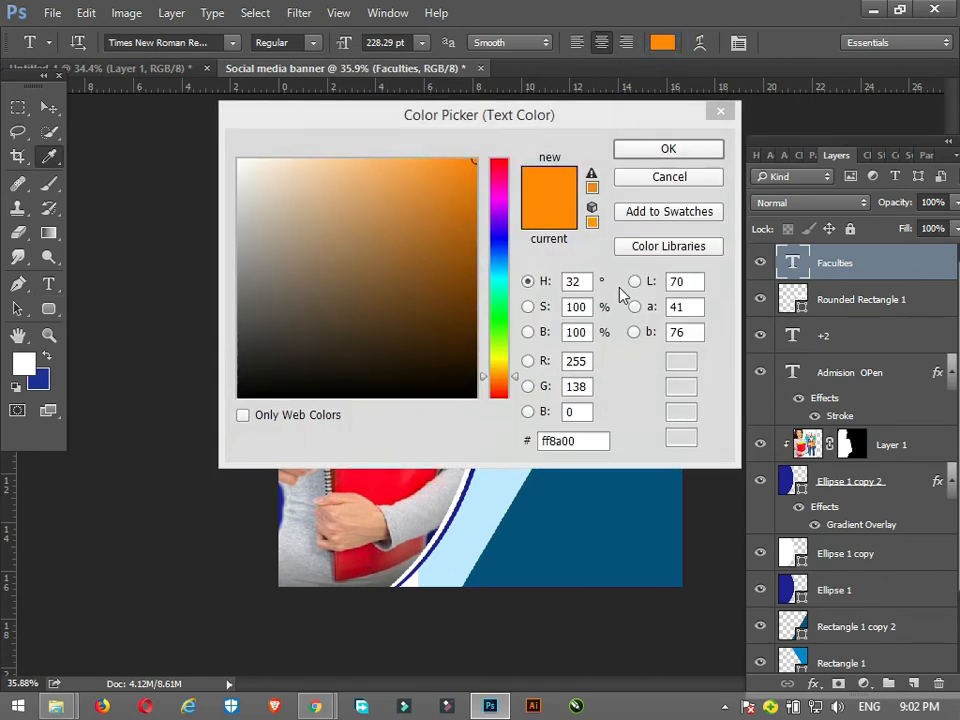
click(618, 500)
click(669, 150)
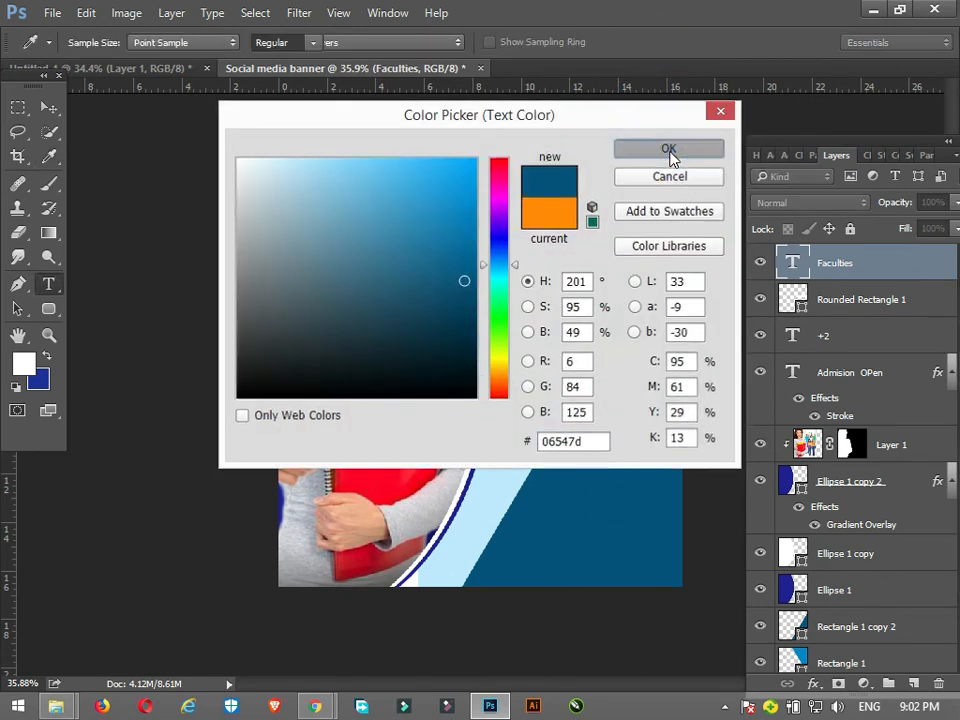
click(49, 107)
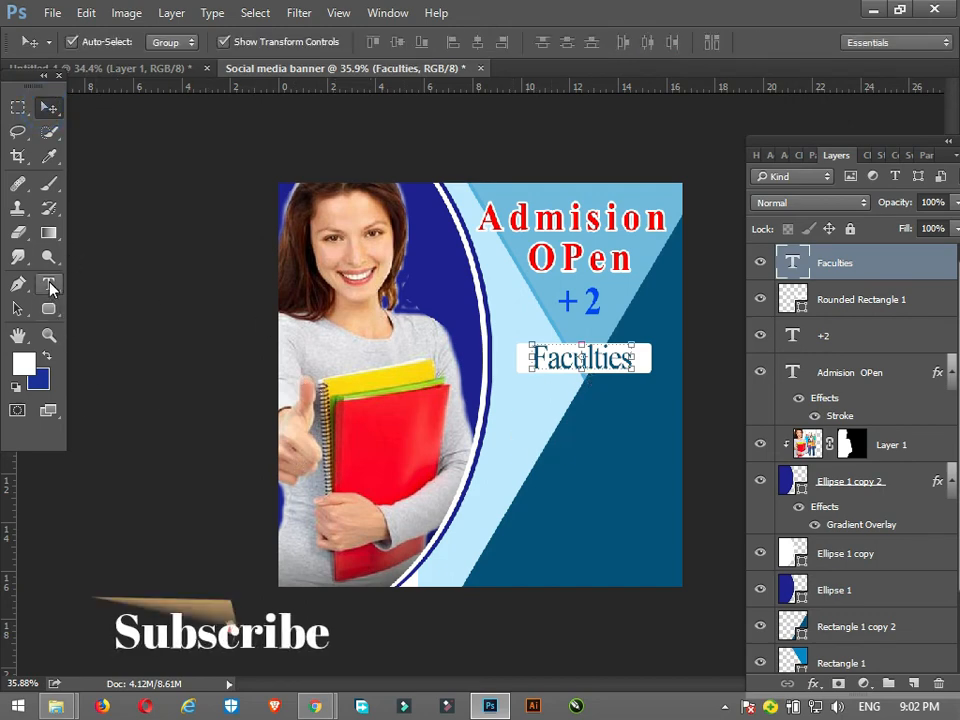
Step: Add a new "College Name" text layer near the bottom of the banner, beside the ellipse's edge
click(49, 284)
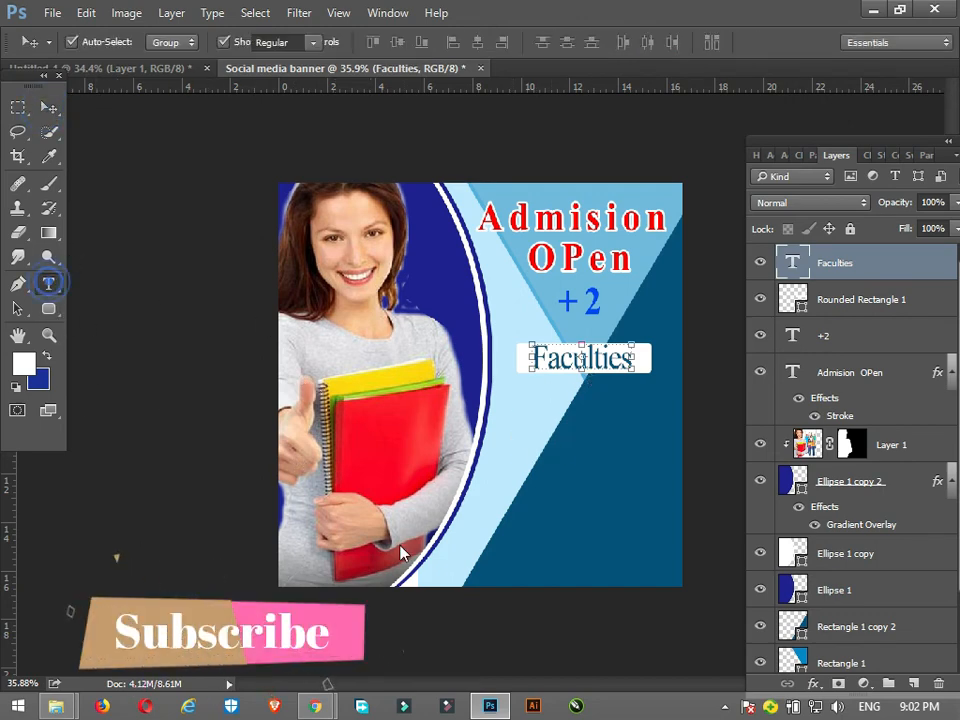
click(483, 540)
text(Coll)
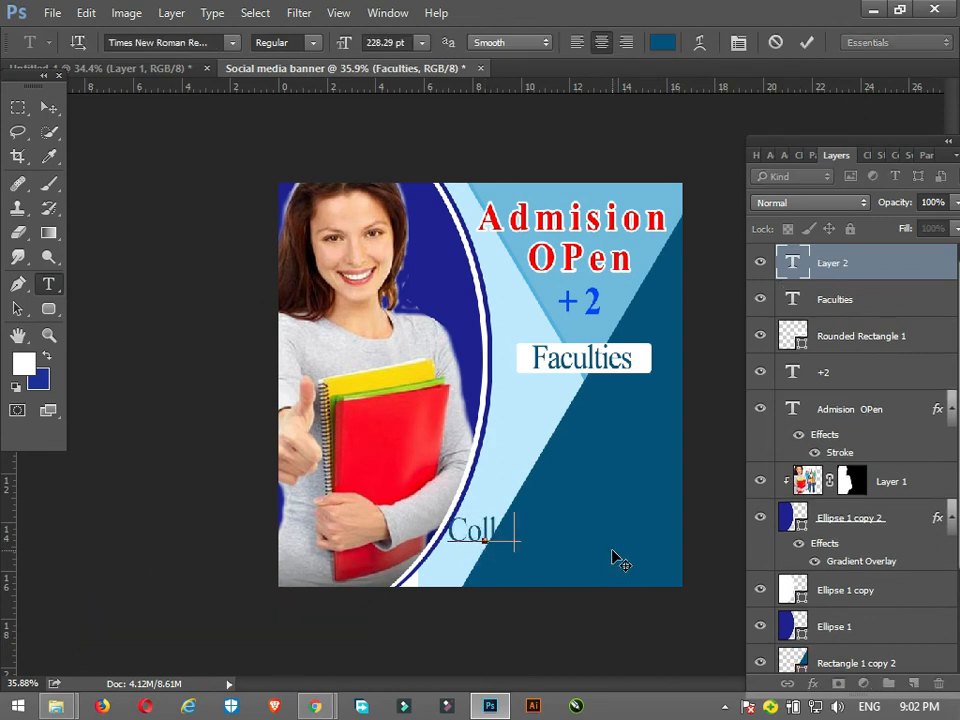
text(ege)
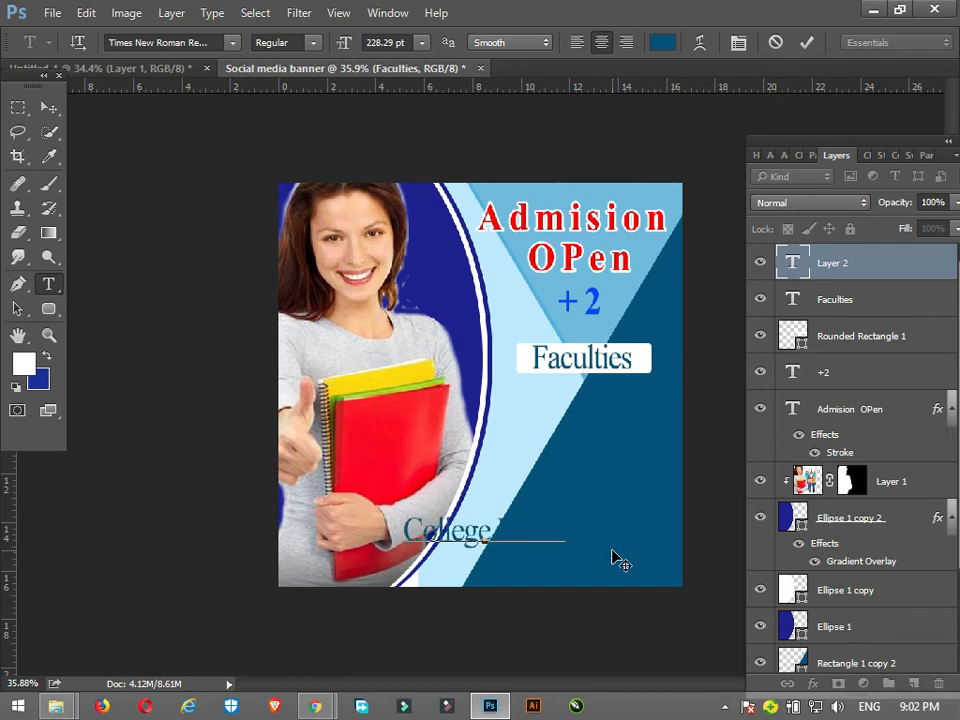
Step: Recolour the "College Name" text white (ffffff)
key(ctrl+a)
click(661, 42)
click(459, 353)
click(476, 396)
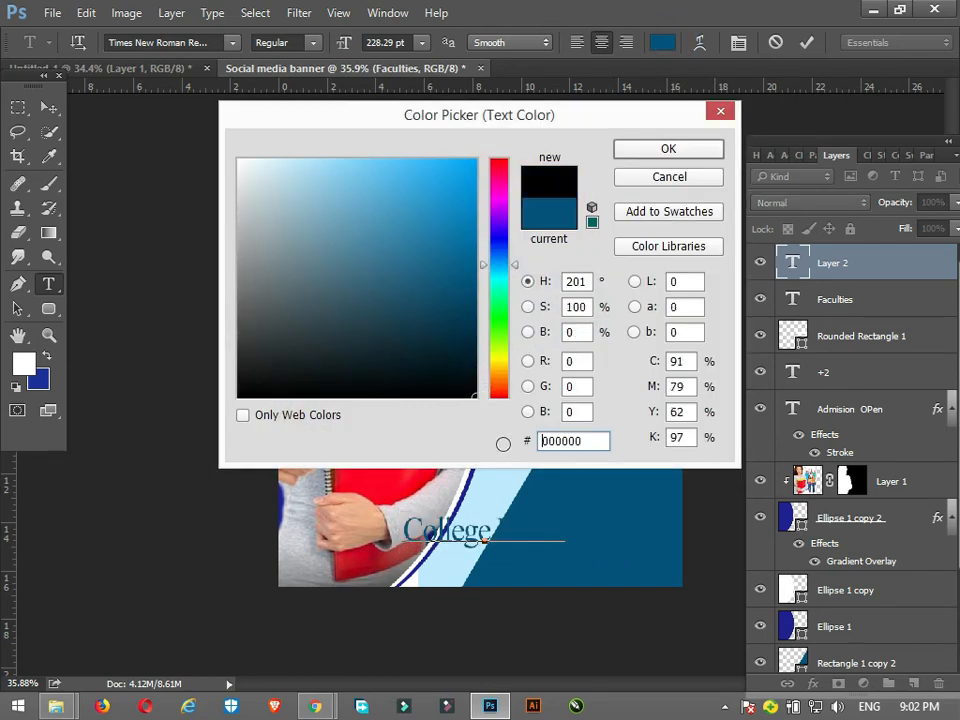
click(239, 160)
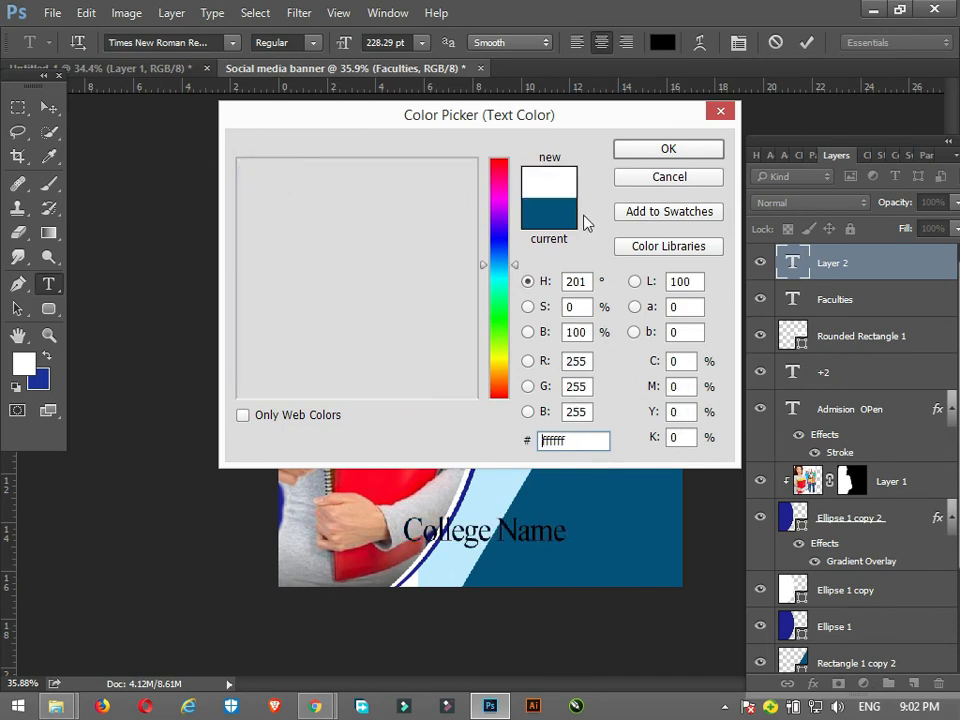
click(684, 148)
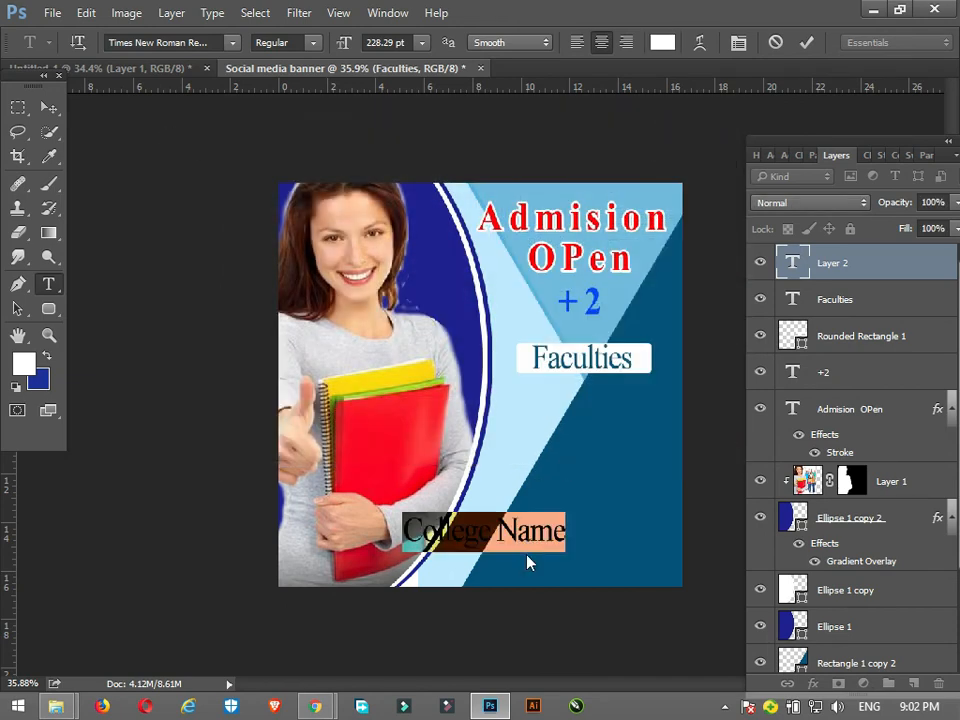
Step: Move "College Name" into the lower part of the dark-blue triangle and place a duplicate just below it
click(48, 107)
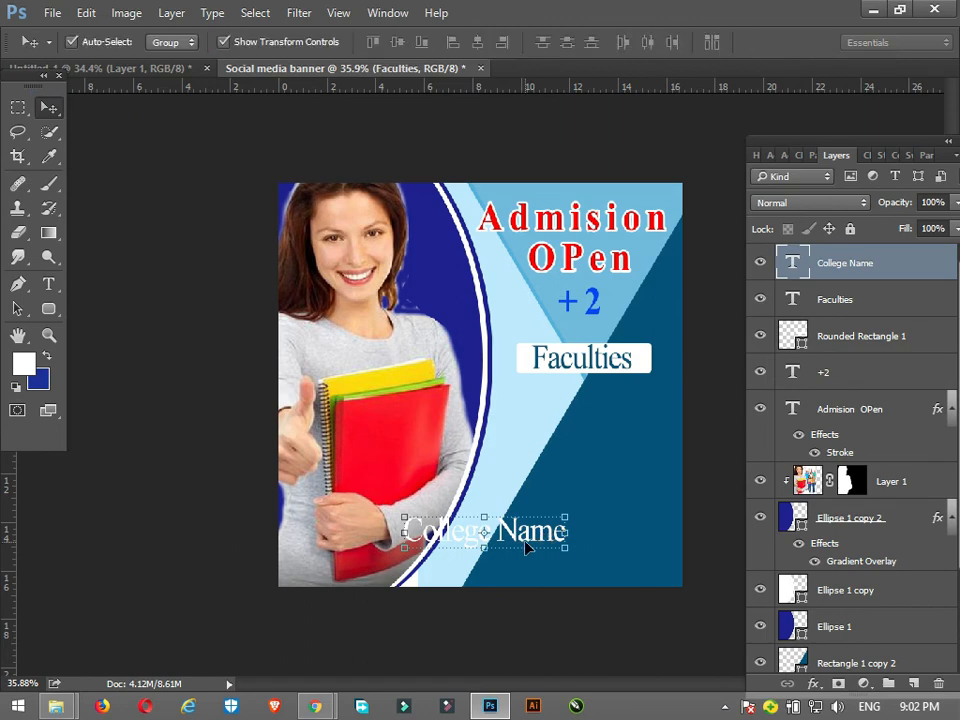
drag(530, 544, 630, 553)
Step: Reduce the lower "College Name" copy to 133.29 pt and move it up close under the original
key(t)
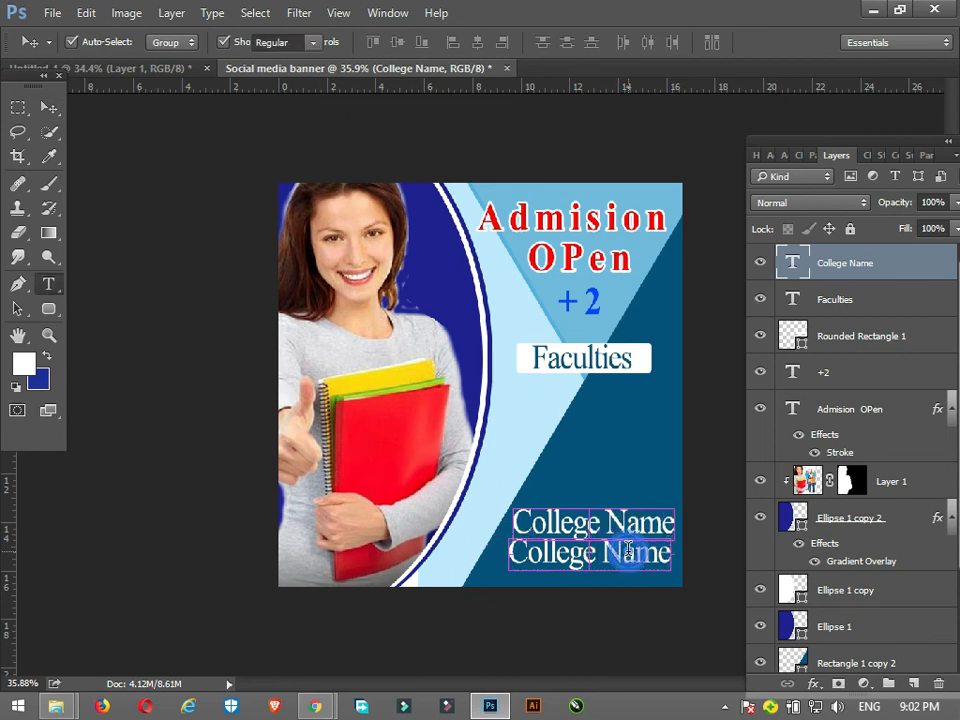
click(630, 552)
key(ctrl+a)
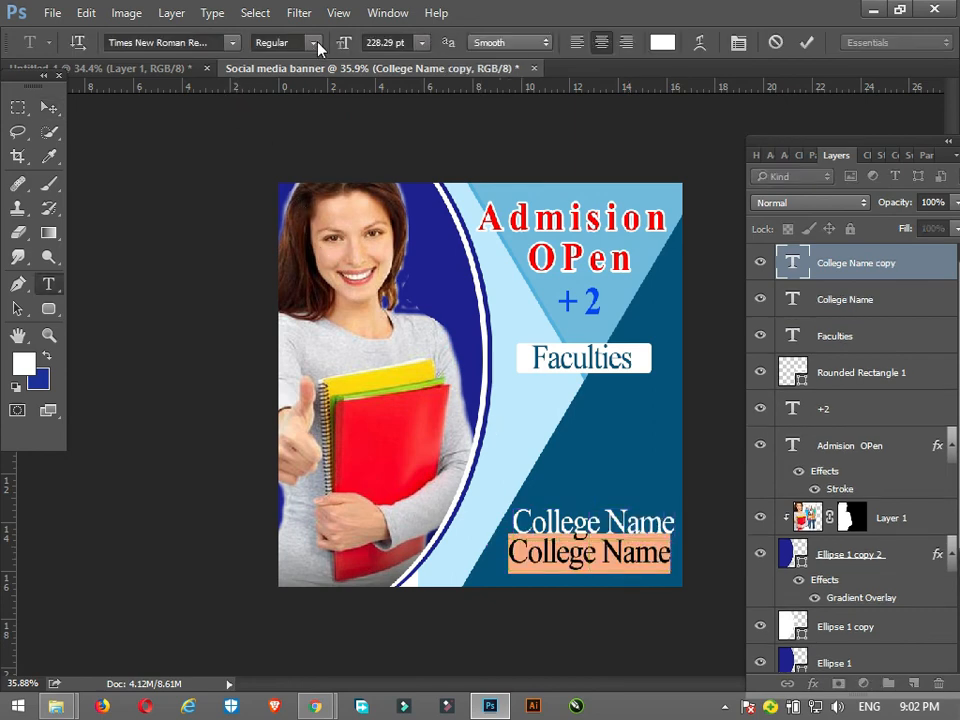
click(315, 43)
click(318, 46)
drag(343, 43, 252, 52)
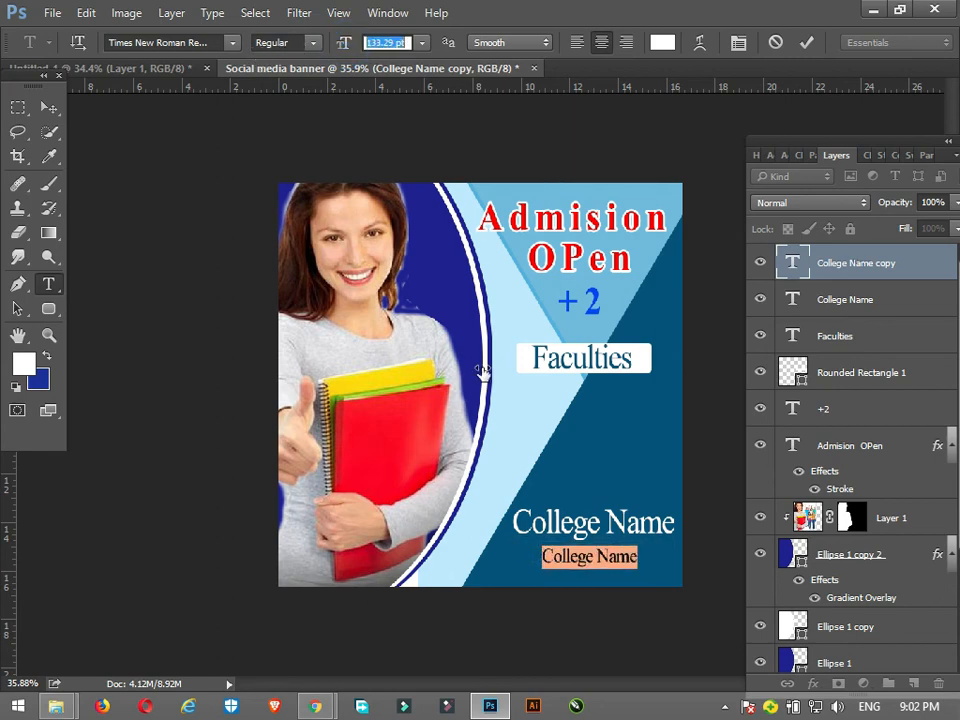
drag(594, 614, 596, 604)
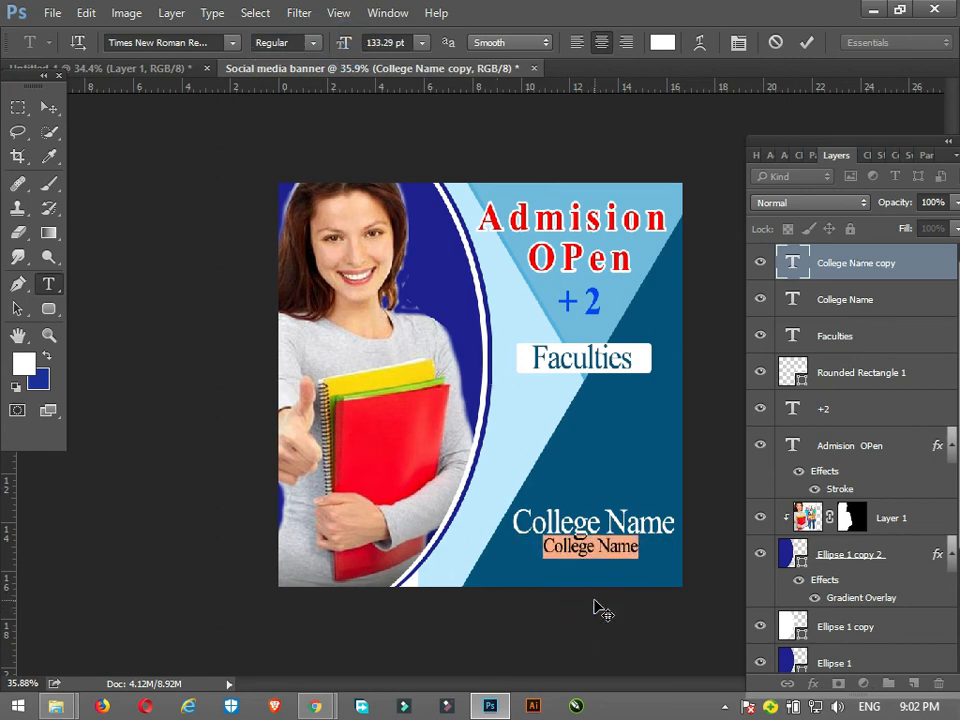
Step: Replace the lower "College Name" copy's text with "Address"
click(55, 112)
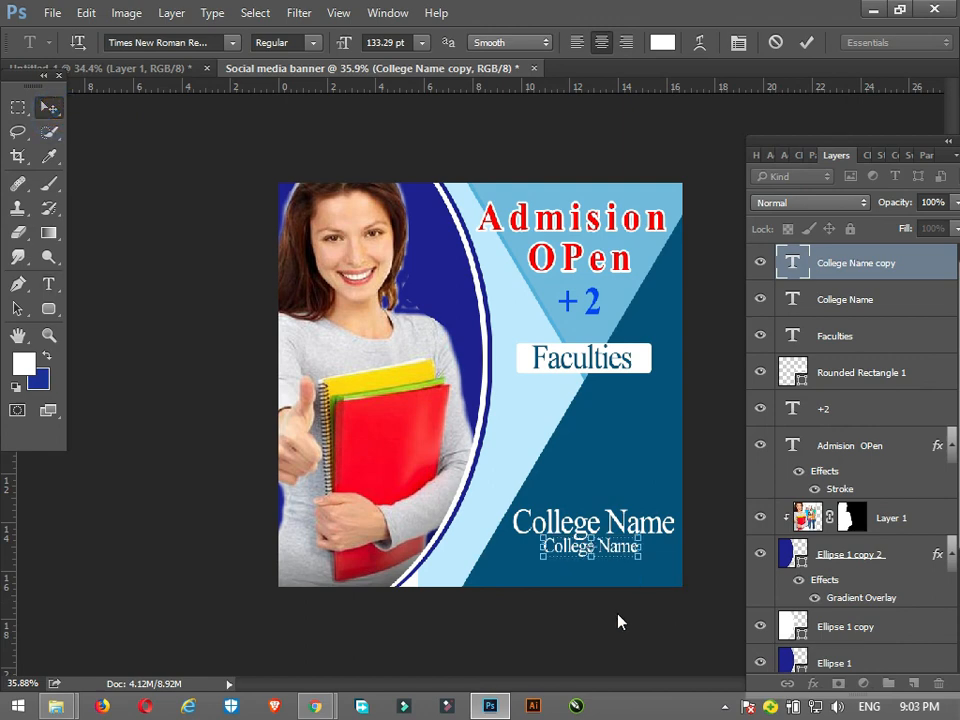
double_click(622, 546)
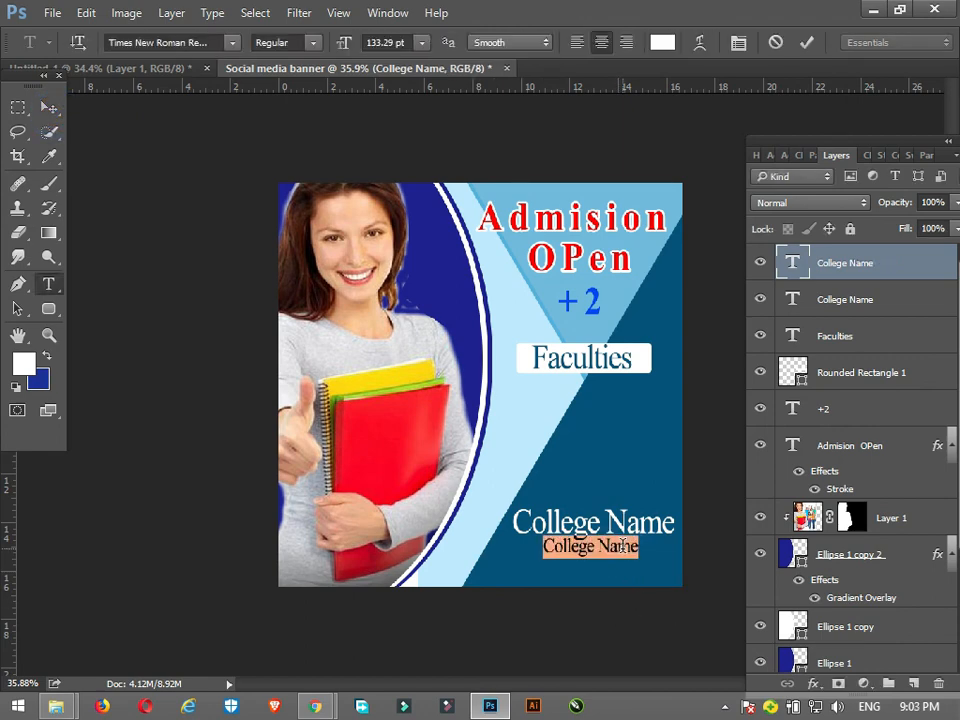
text(Address)
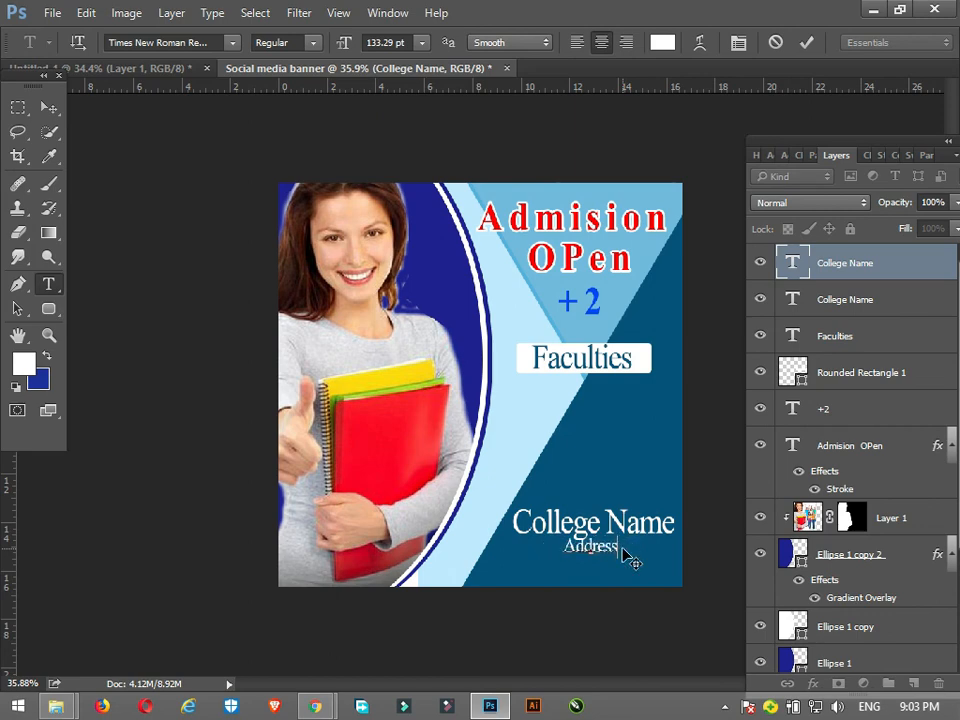
Step: Set the "Address" text to 113.29 pt with 340 tracking, and deselect the layer
key(ctrl+a)
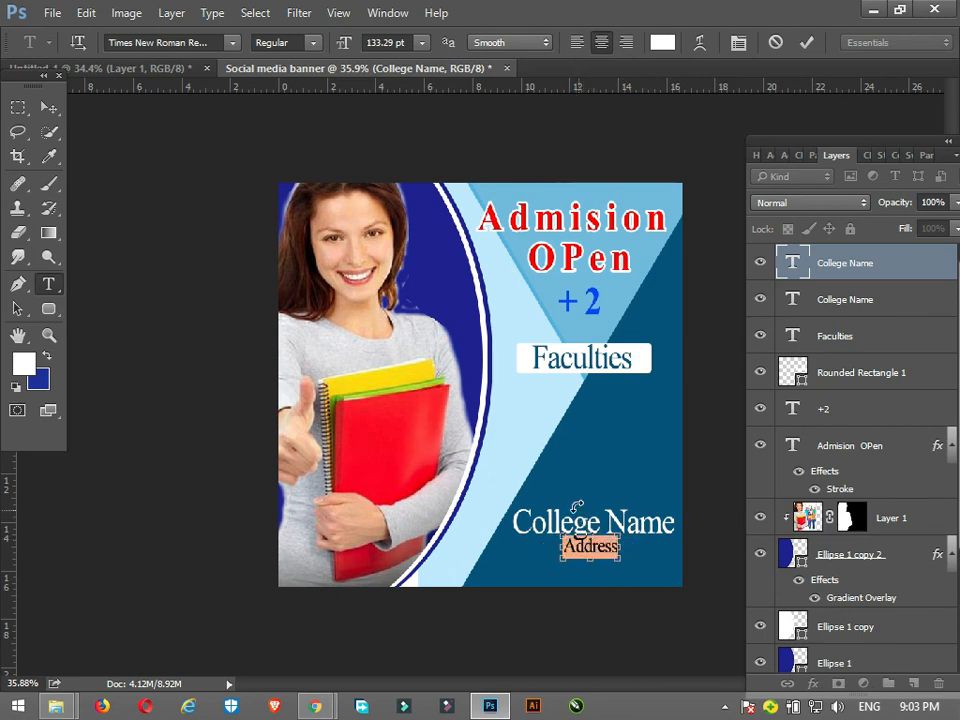
drag(339, 45, 322, 48)
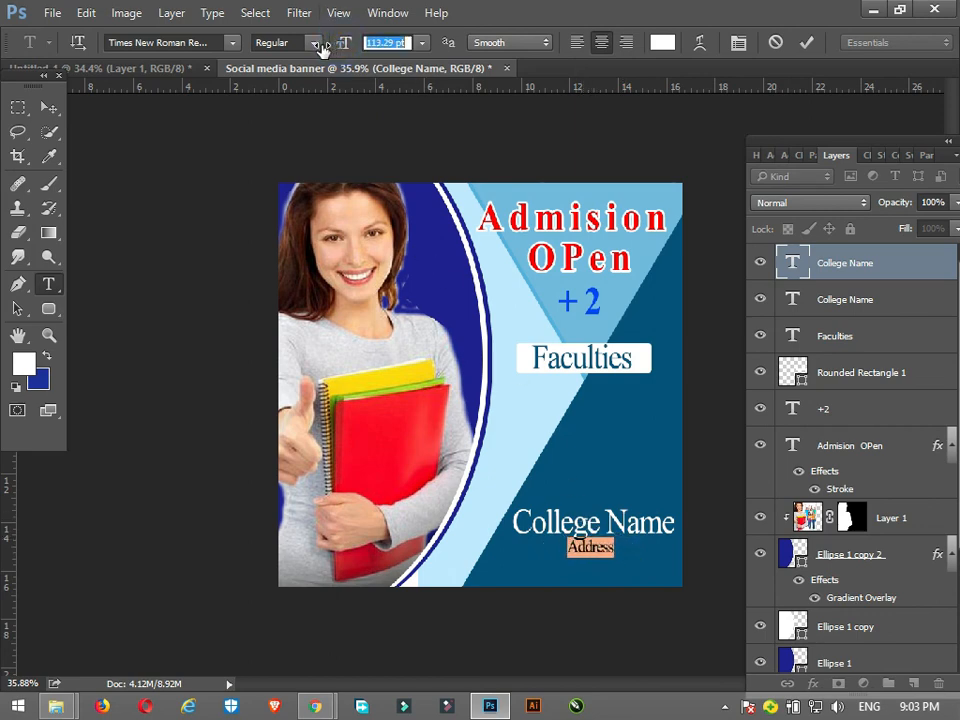
key(ctrl+t)
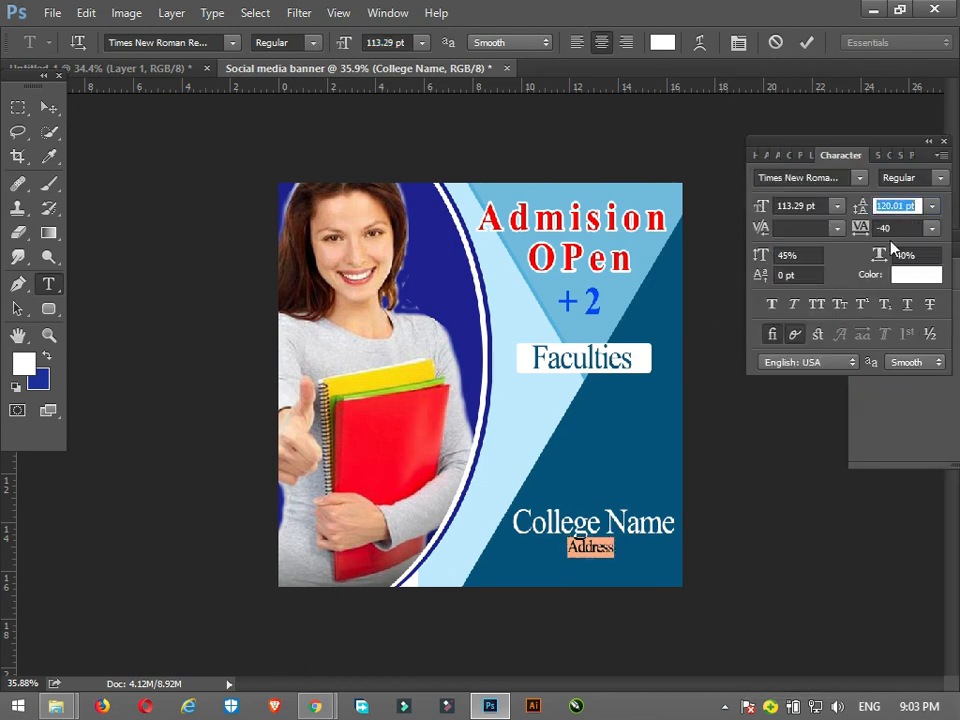
drag(859, 229, 424, 240)
click(49, 106)
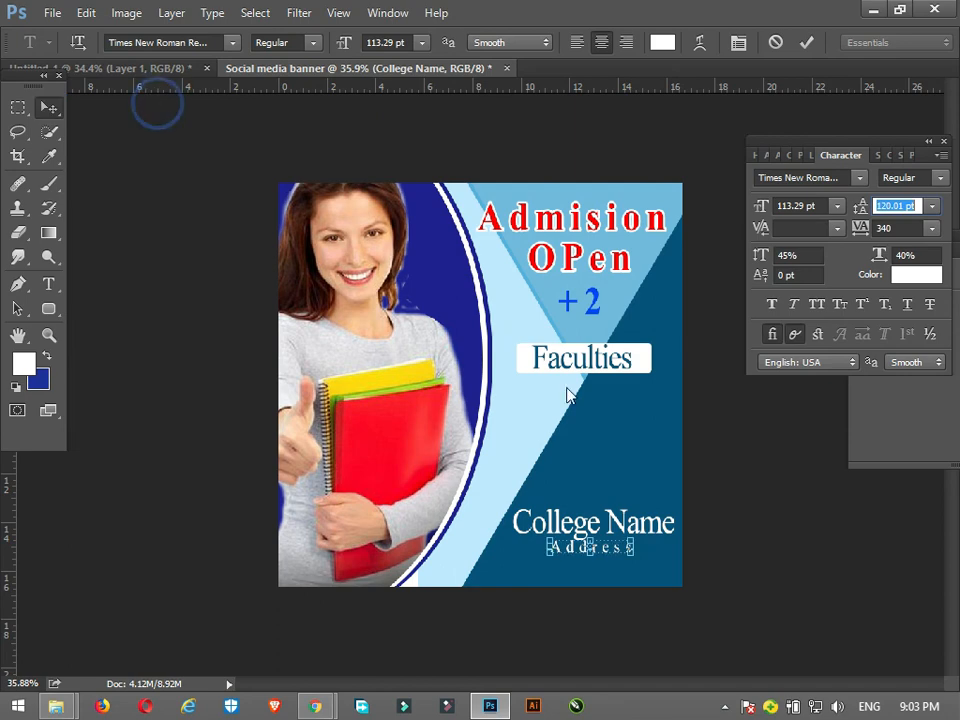
click(774, 485)
scroll(711, 475, down, 3)
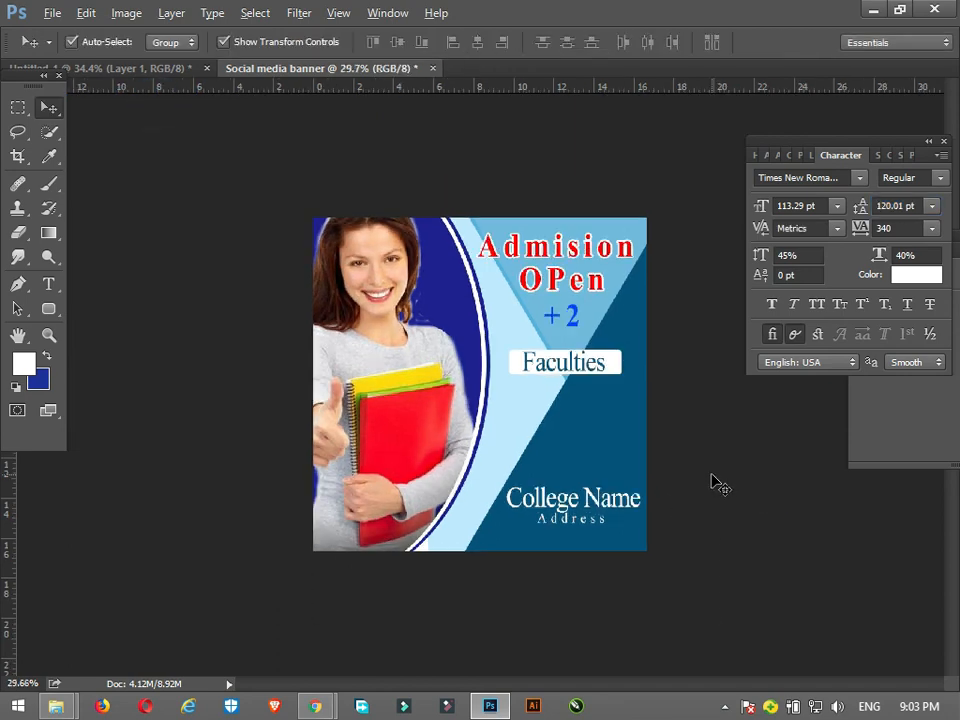